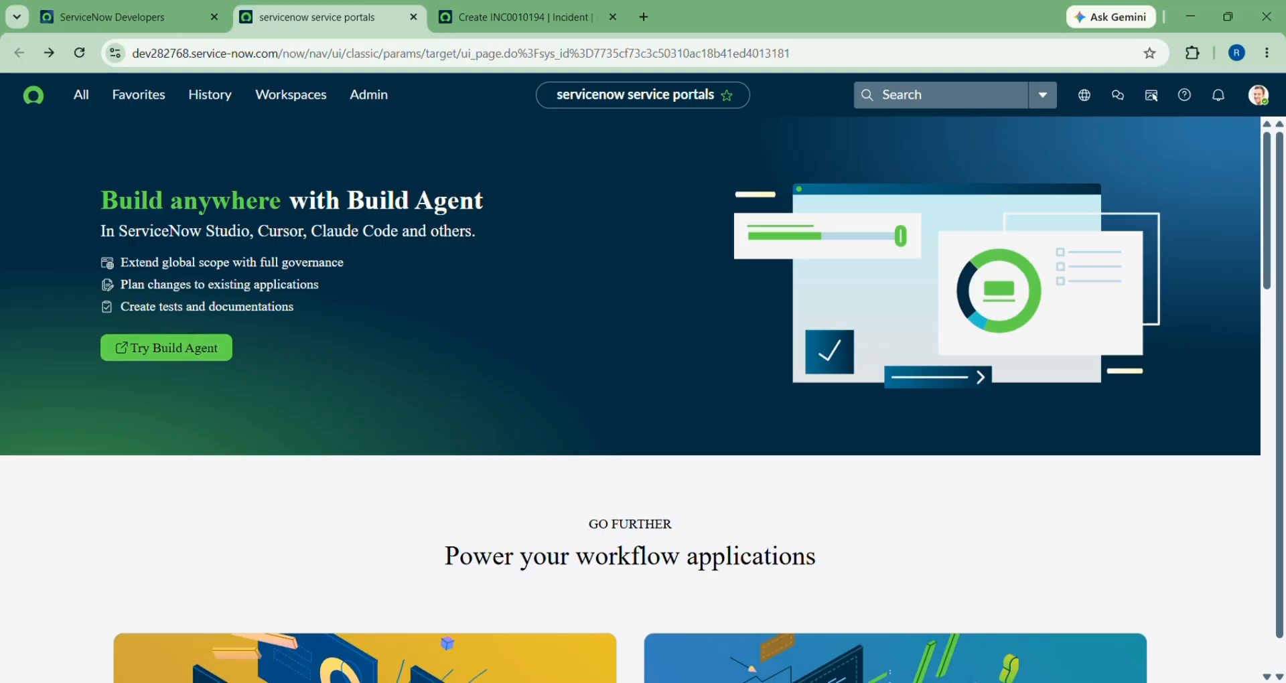
Step: Switch to Notepad and read the ServiceNow UI Policy.txt notes from the introduction through the Practical Scenario section
left_click(901, 682)
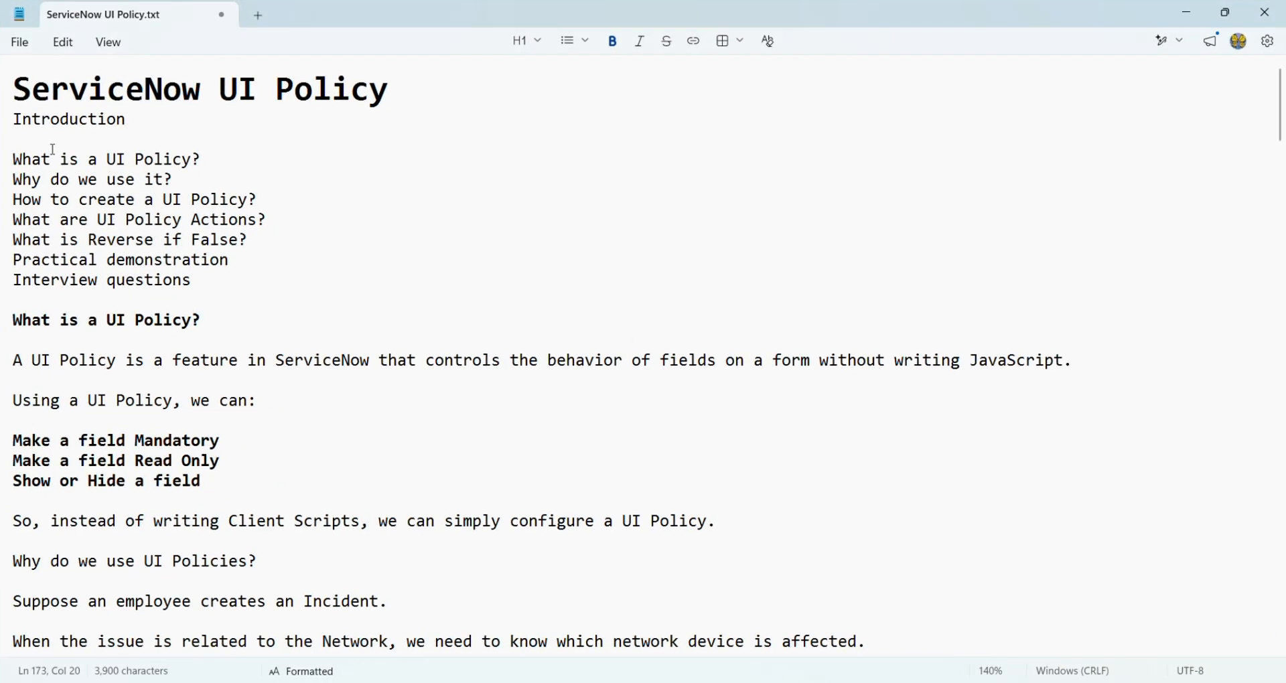
scroll(147, 161, "up", 2, "ctrl")
scroll(177, 163, "up", 2, "ctrl")
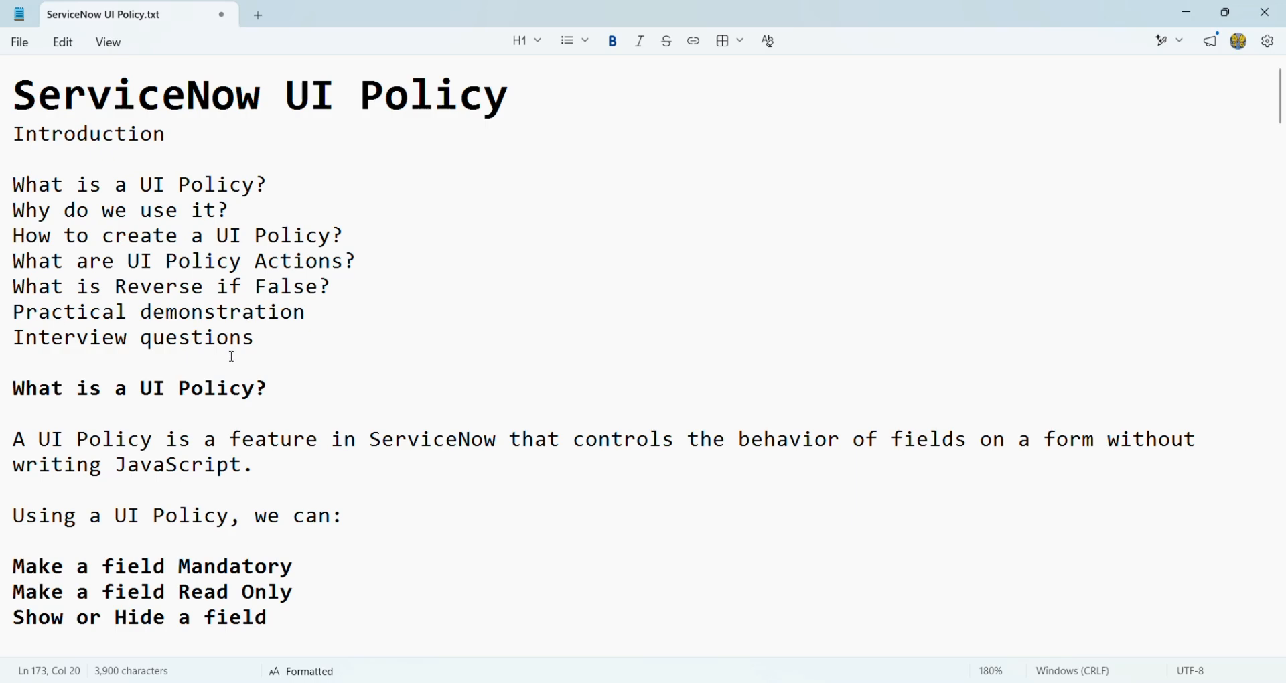
scroll(233, 357, "down", 3)
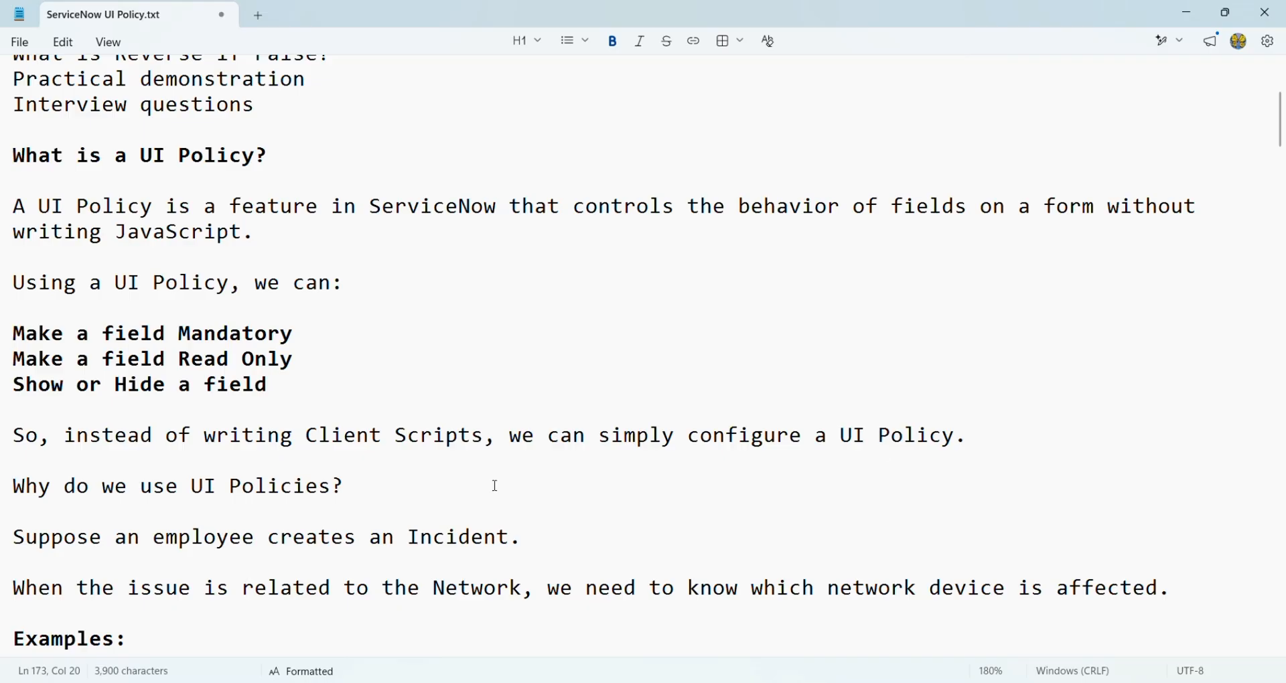
scroll(496, 487, "down", 1)
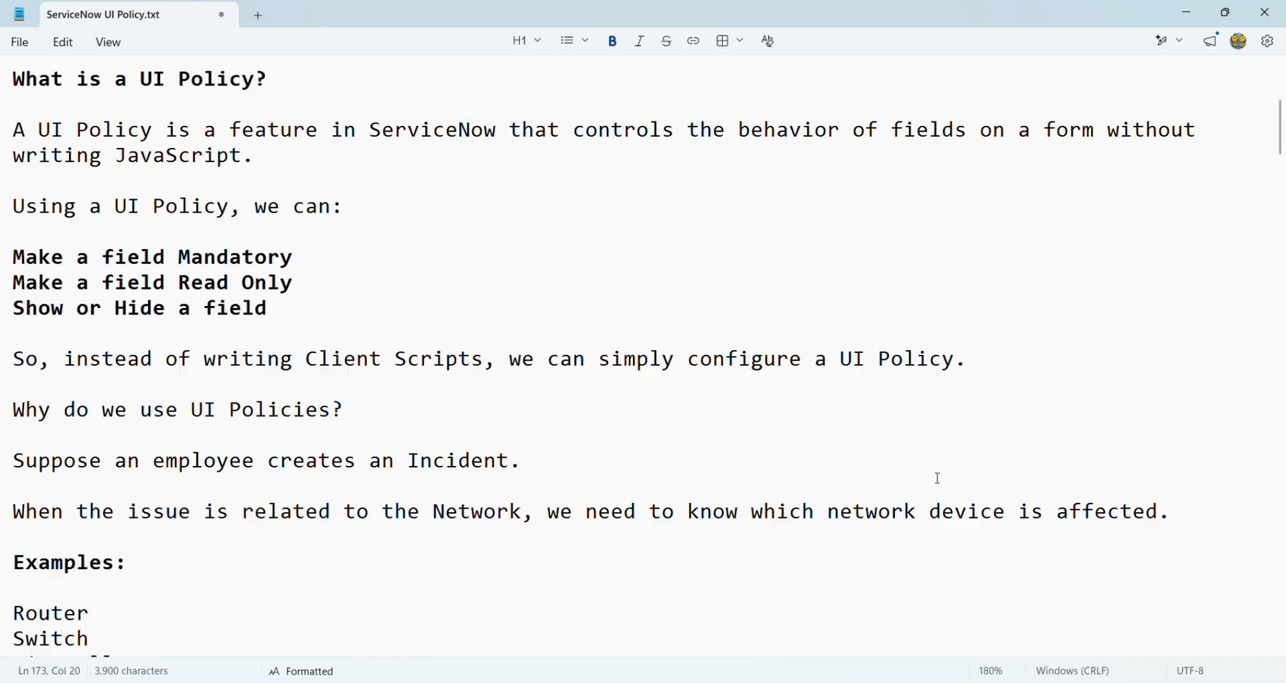
scroll(350, 600, "down", 3)
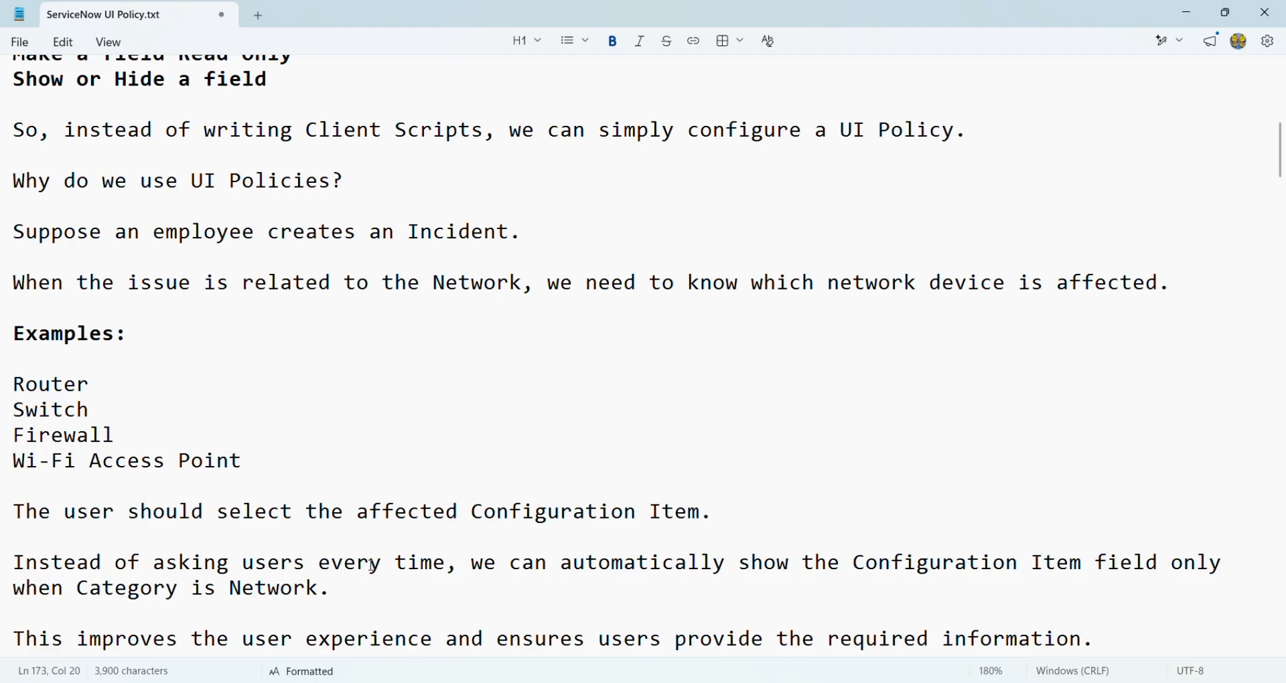
scroll(59, 387, "up", 4)
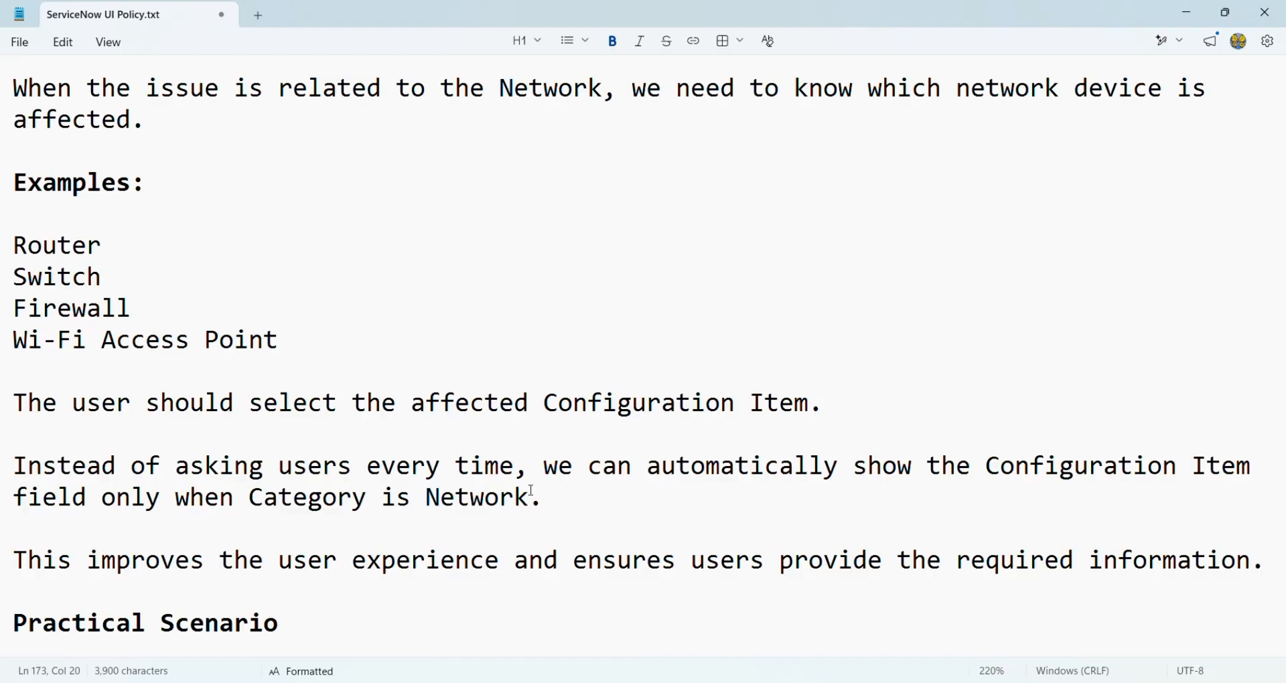
scroll(533, 492, "down", 3)
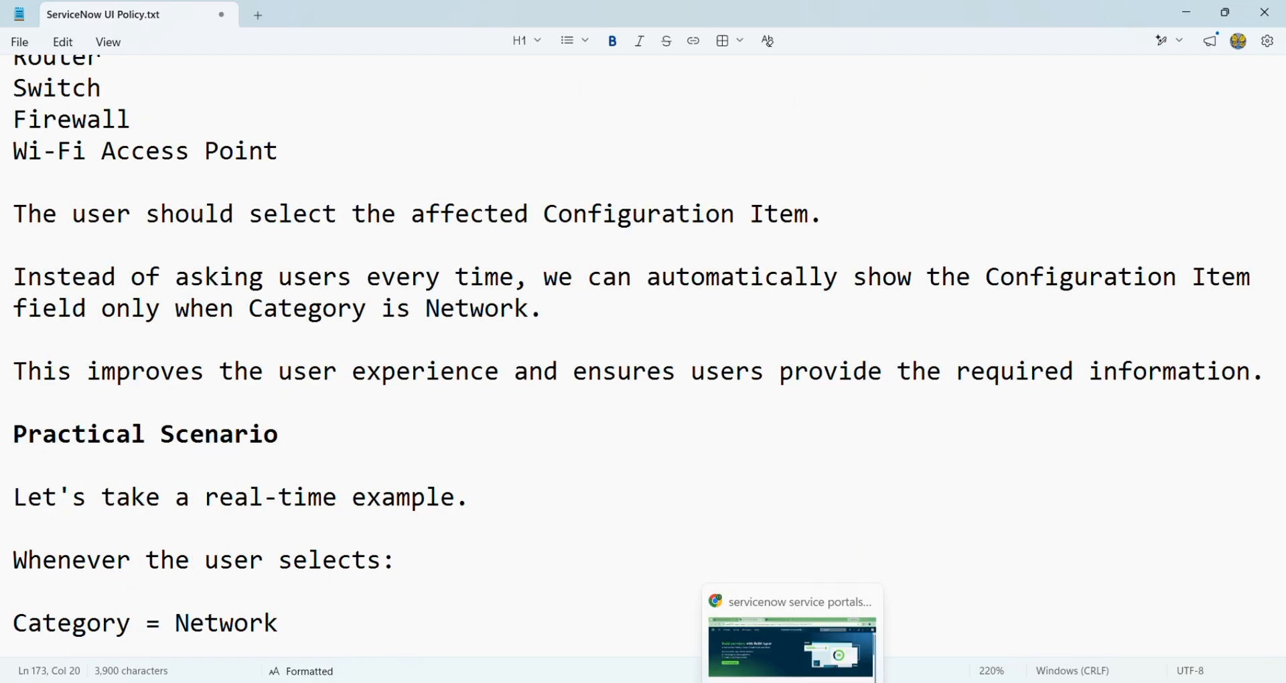
Step: Switch to ServiceNow in Chrome, filter the application navigator for "ui poli" and open the UI Policies list under System UI
left_click(786, 645)
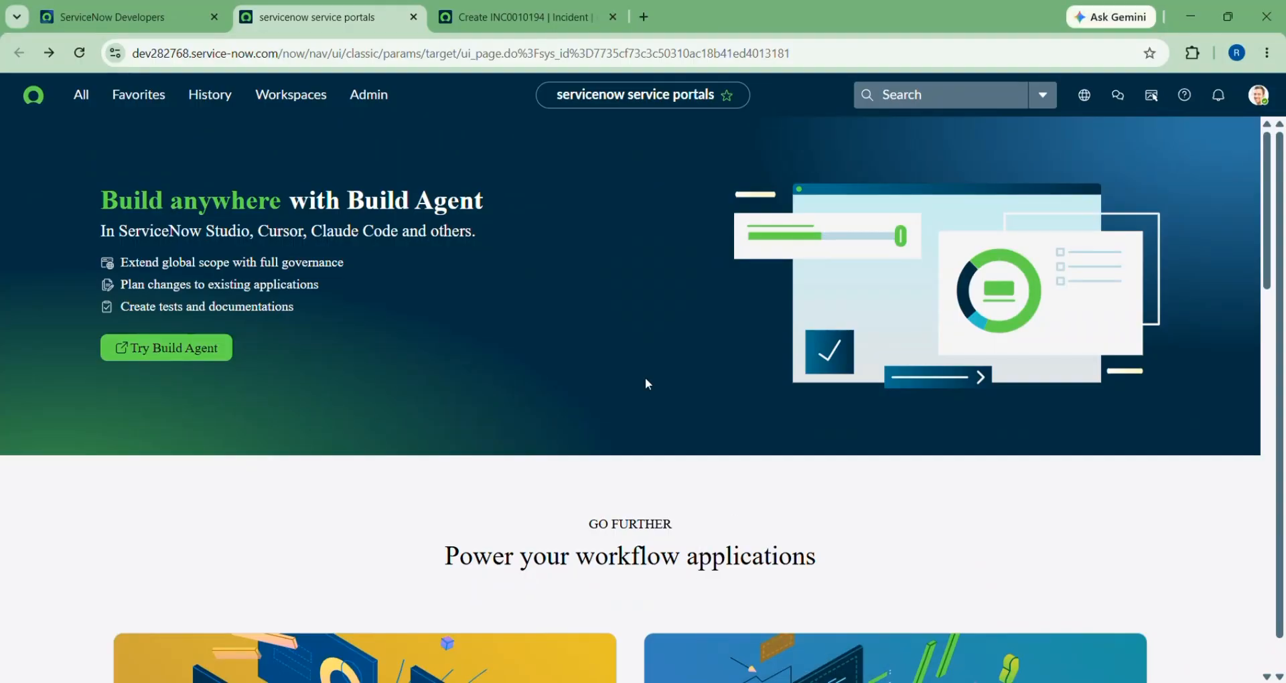
left_click(79, 95)
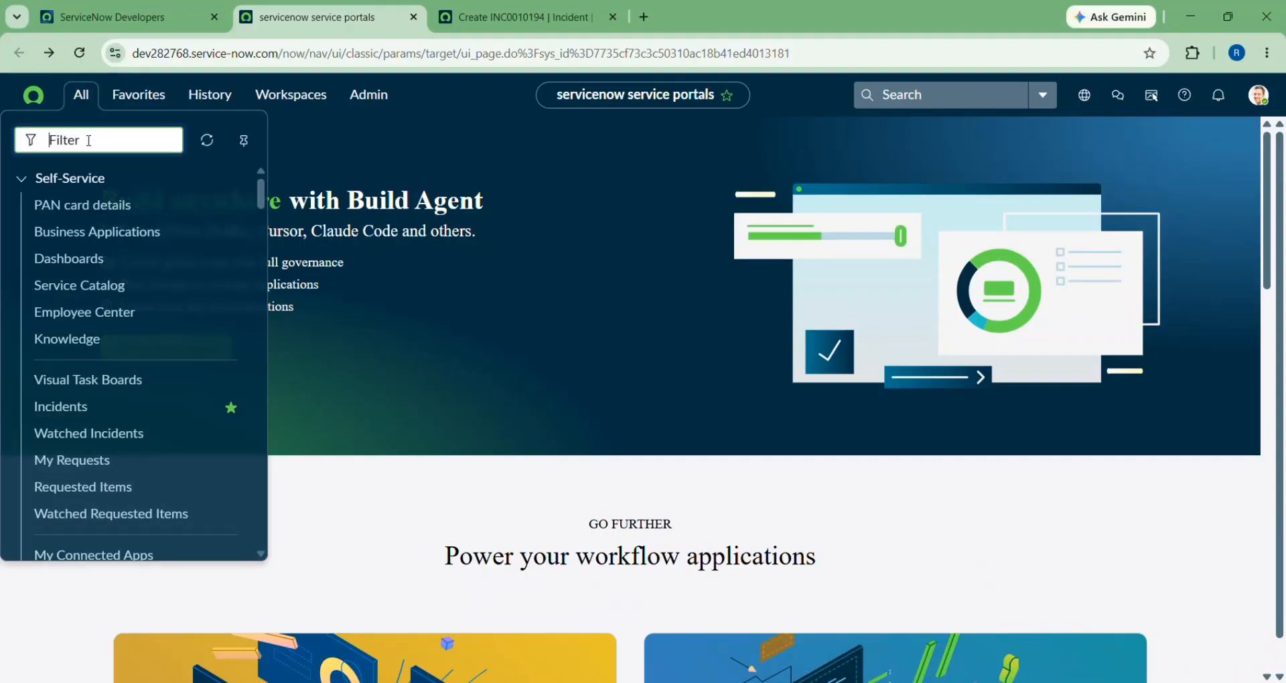
type("ui")
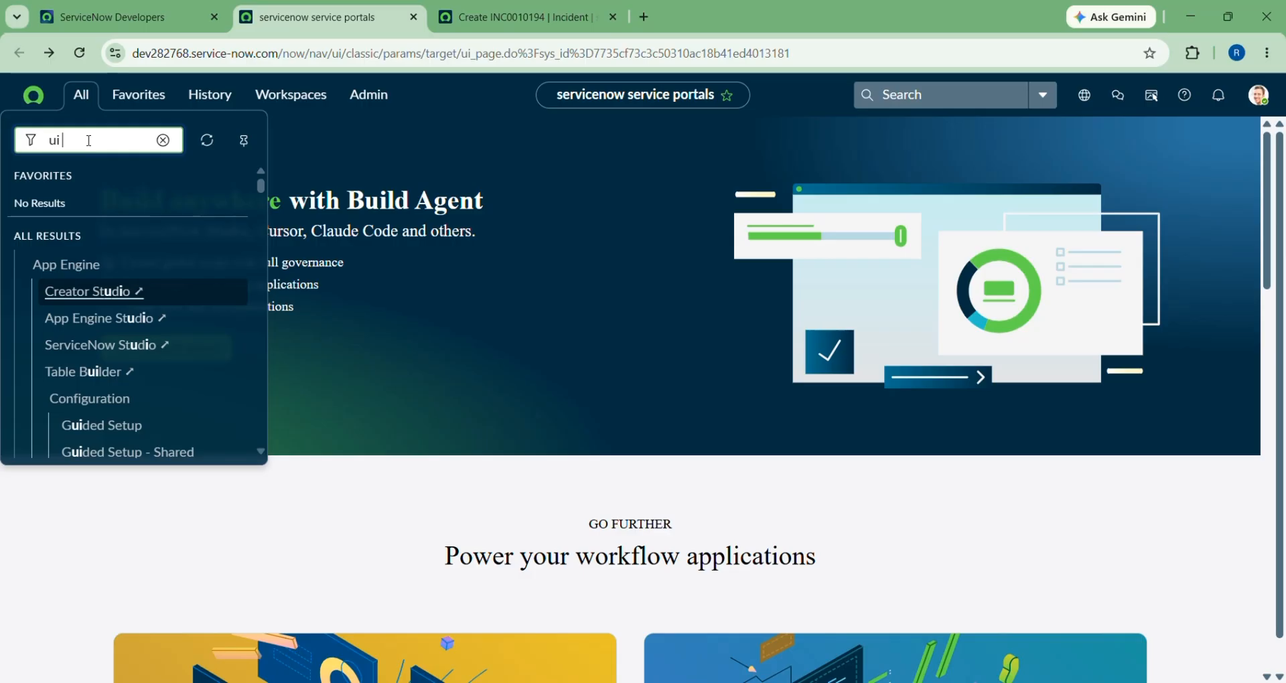
type(" ploces")
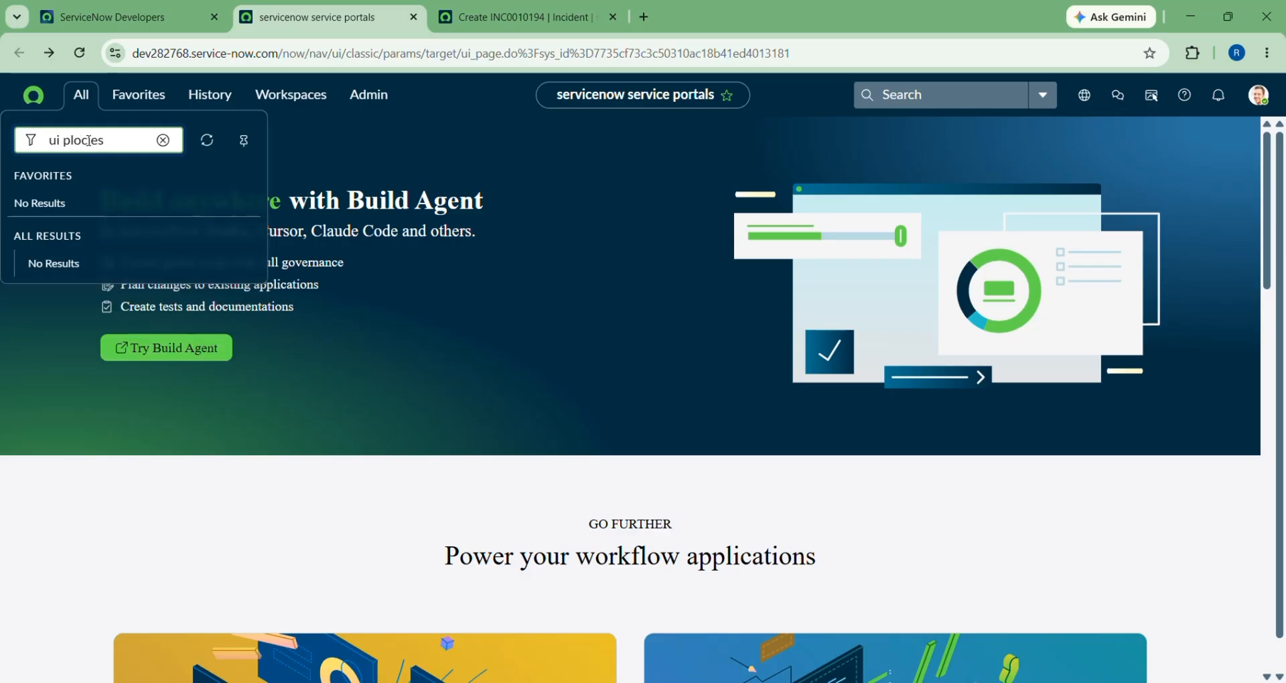
key("BackSpace")
key("BackSpace")
key("BackSpace")
key("BackSpace")
key("BackSpace")
type("oli")
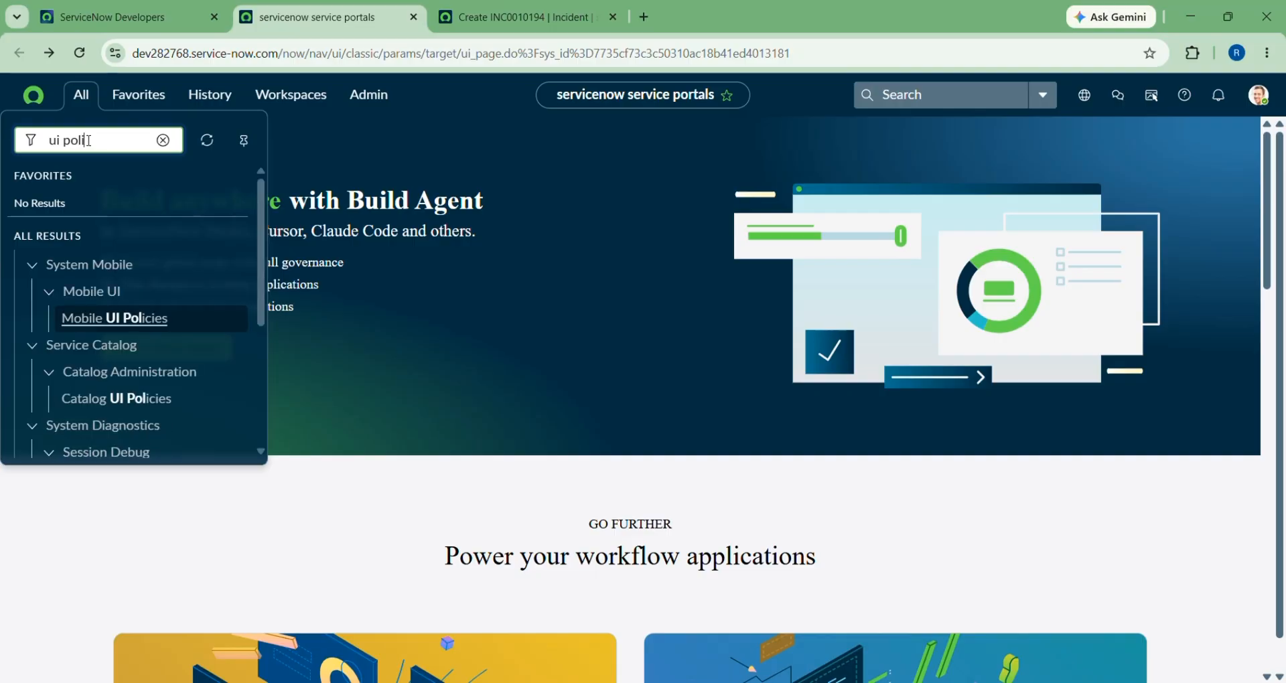
scroll(134, 261, "down", 3)
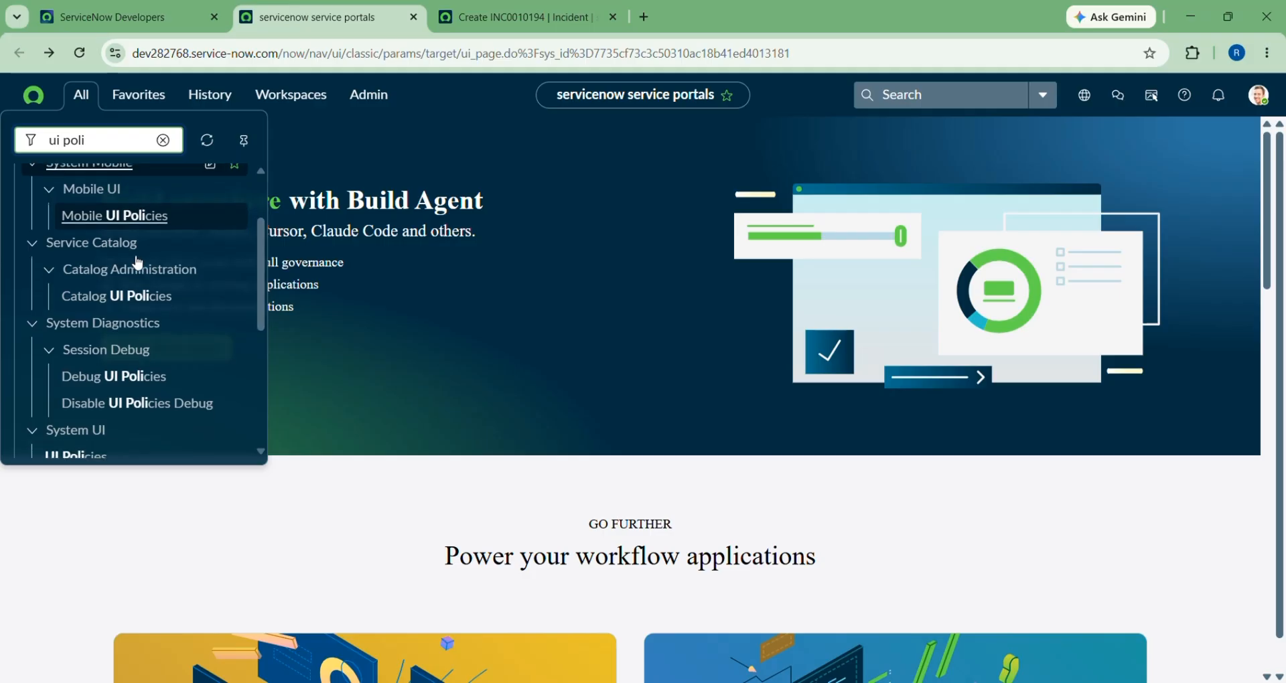
scroll(114, 386, "down", 2)
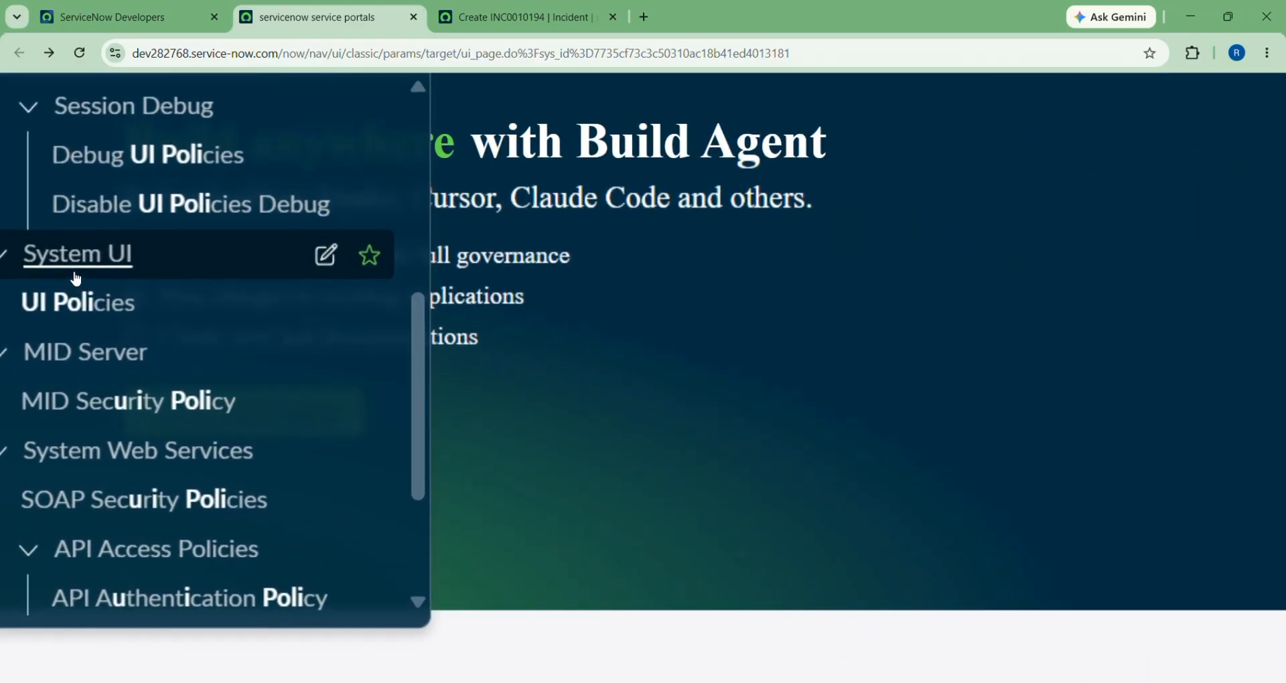
left_click(74, 304)
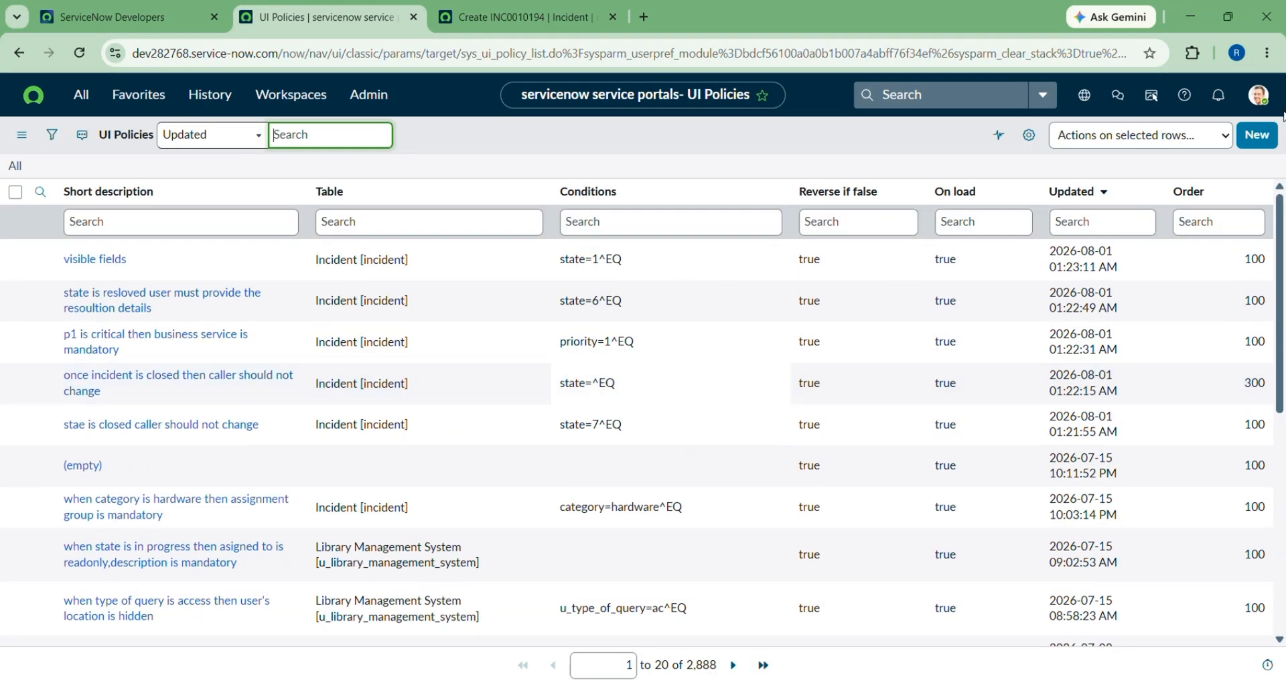
Step: Start a new UI policy record and set its table to Incident [incident]
left_click(1254, 137)
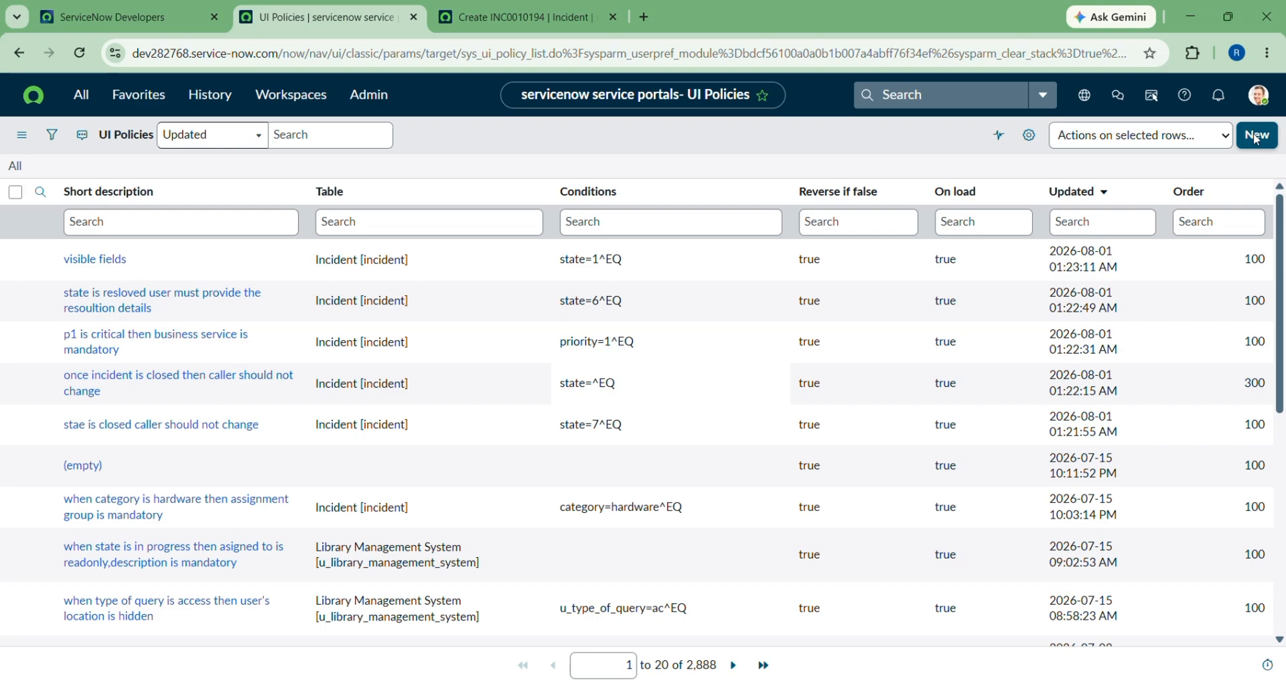
left_click(1256, 138)
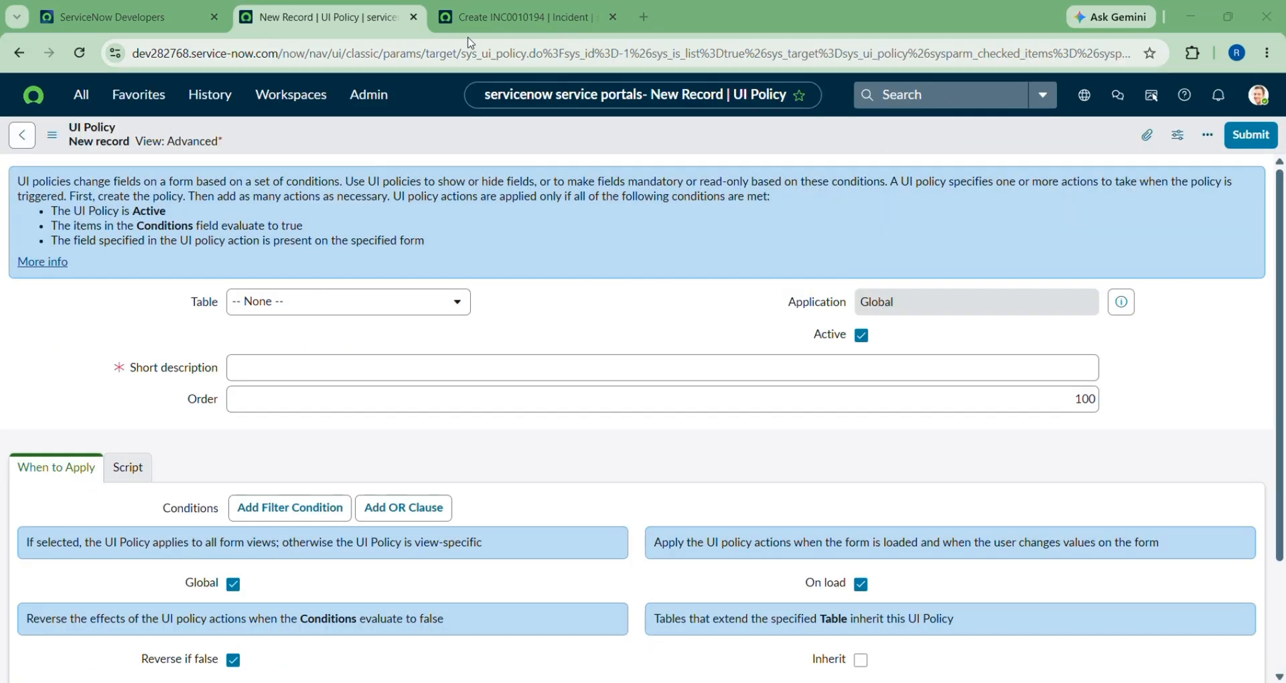
left_click(353, 312)
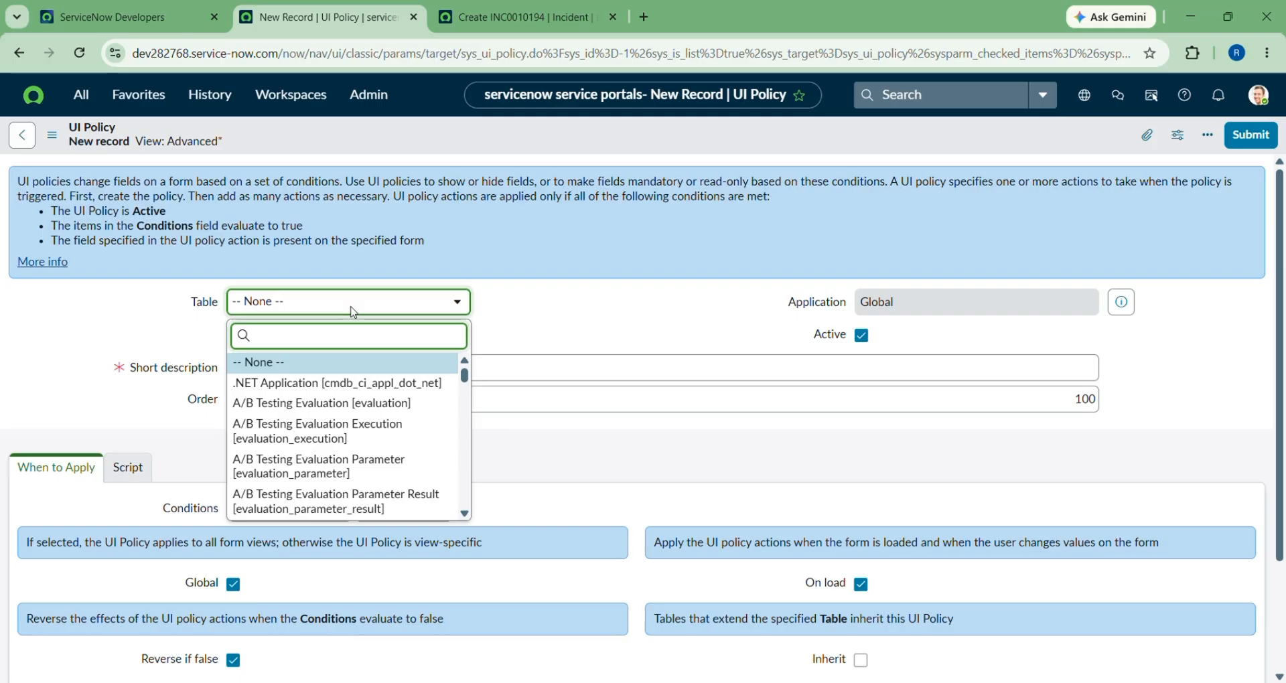
type("incide")
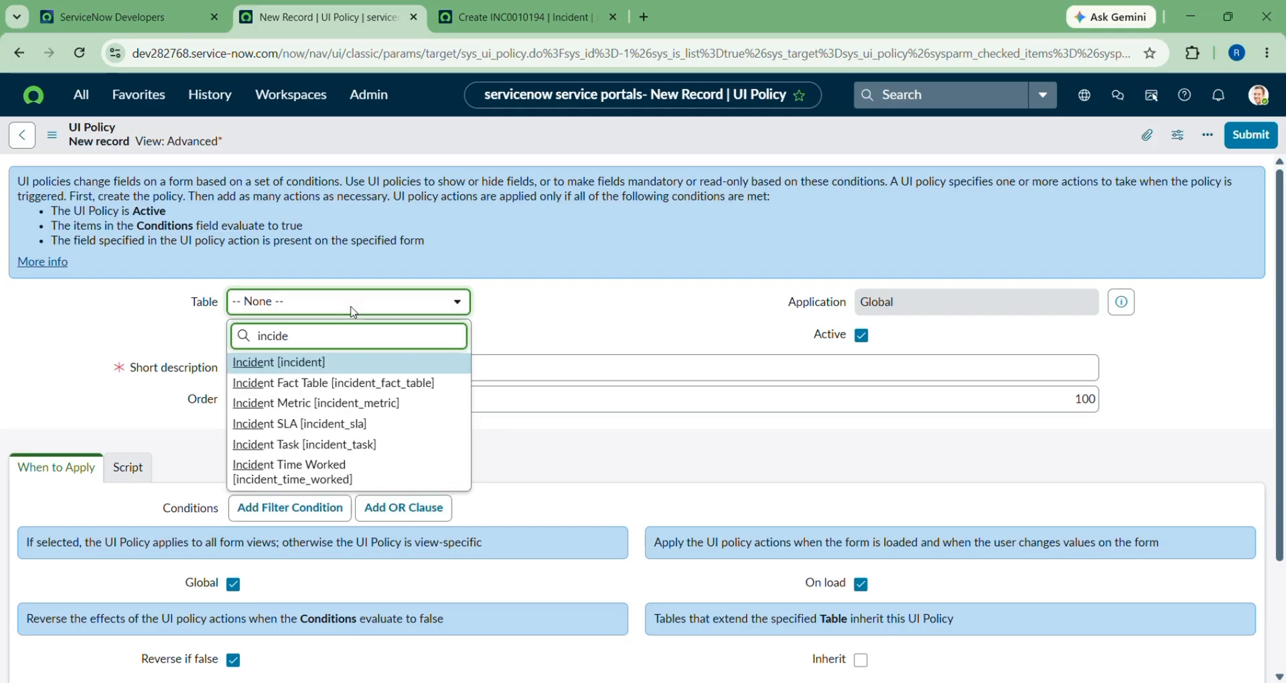
left_click(281, 363)
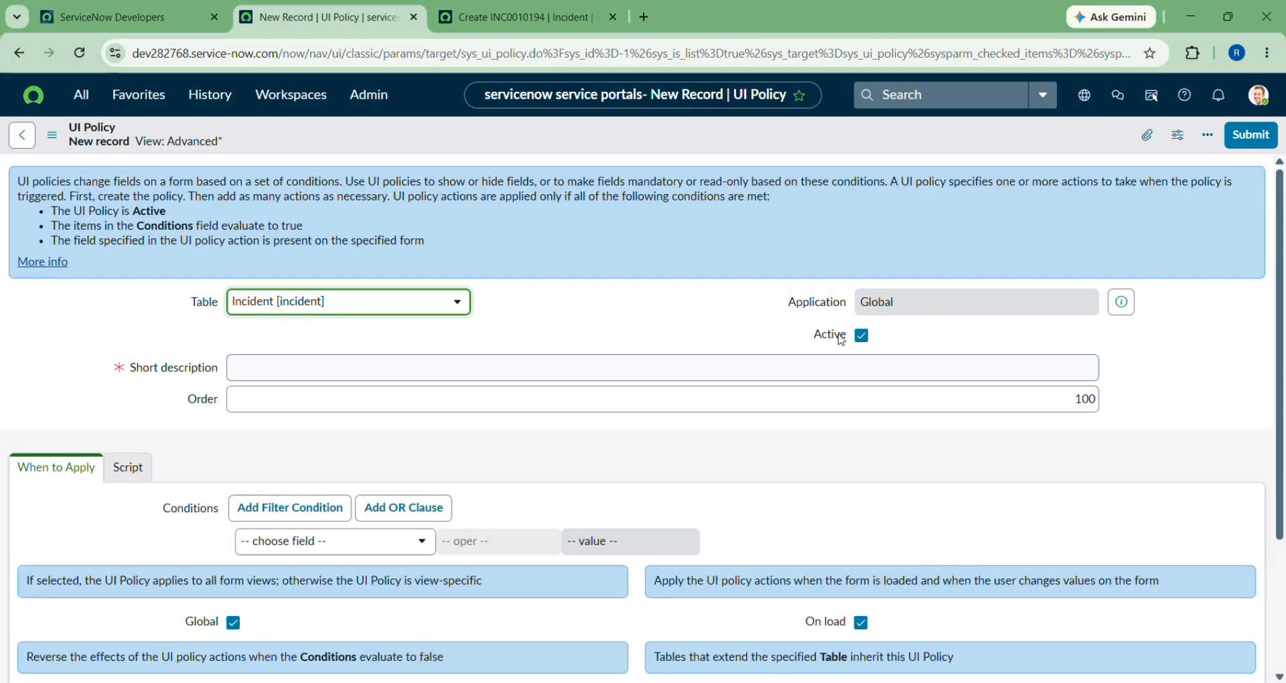
Step: Enter "user changes category is network then configruation items should become mandatory" as the UI policy's short description
left_click(299, 366)
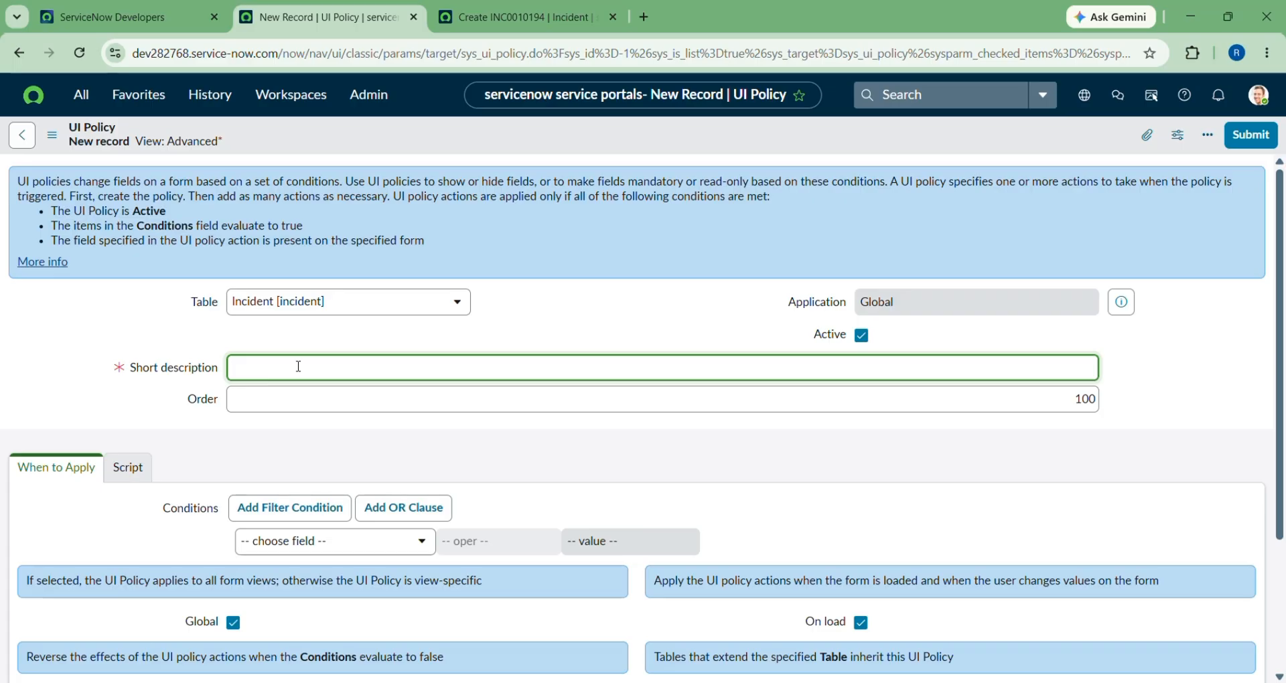
type("user")
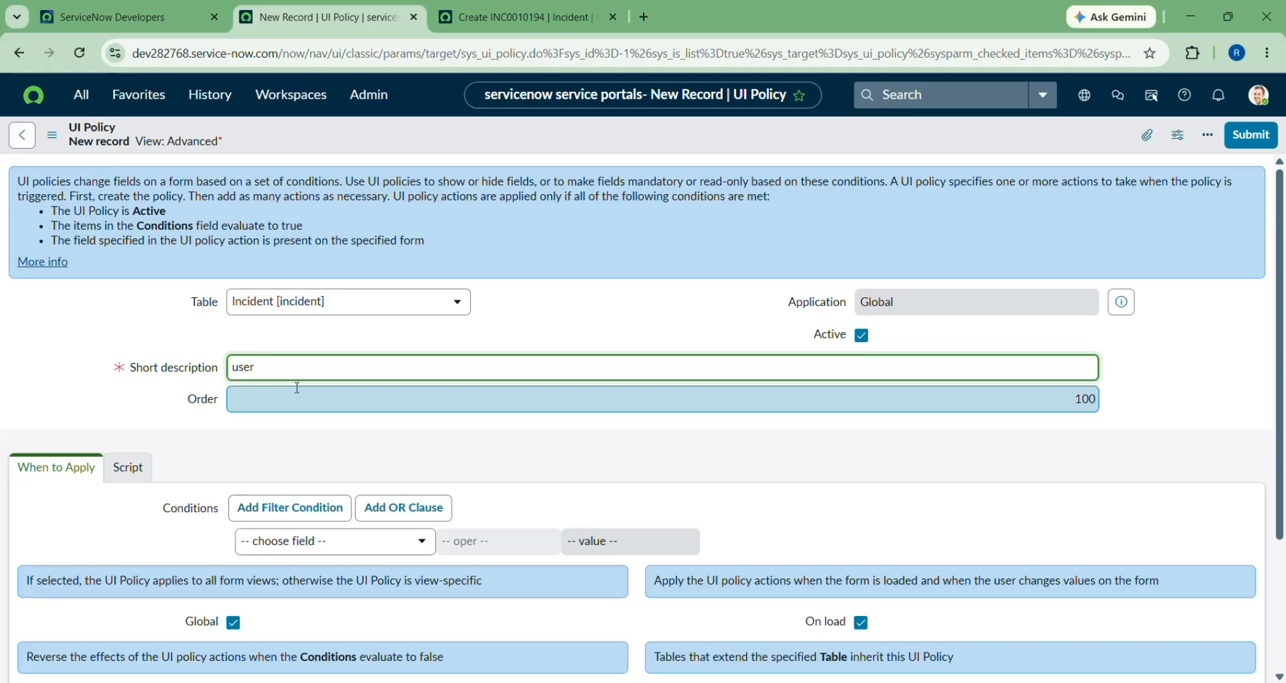
type("ch")
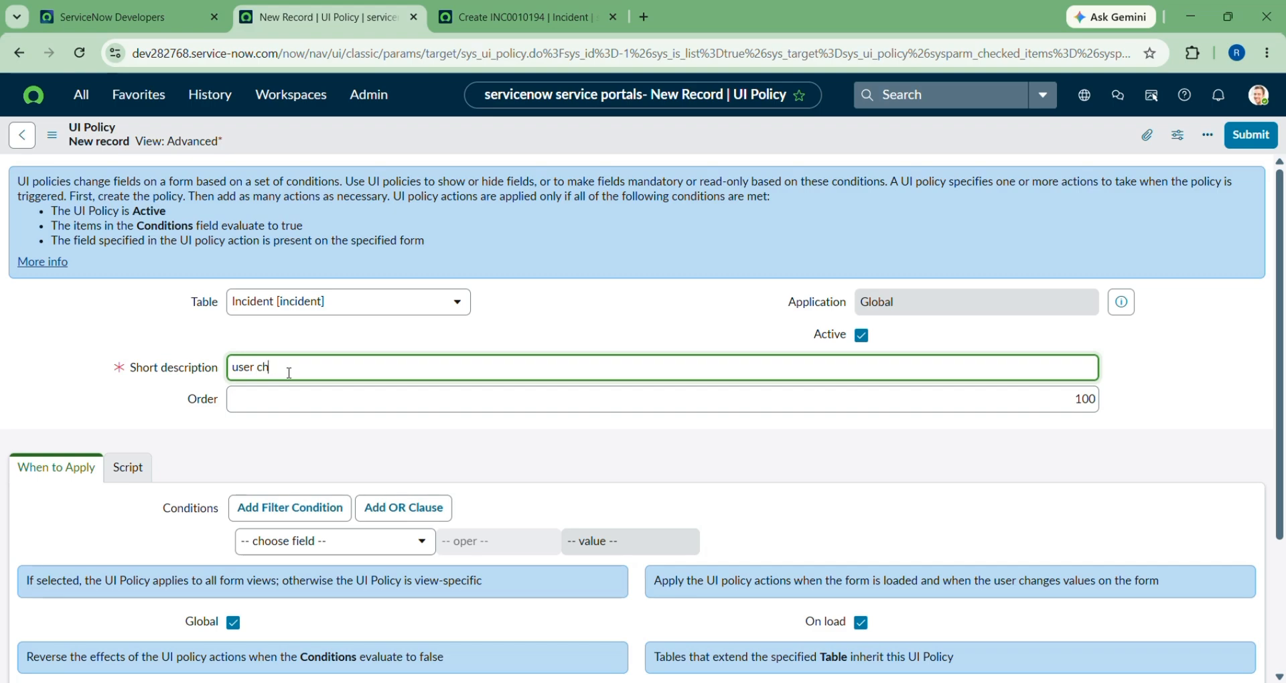
type("anges category is network then co")
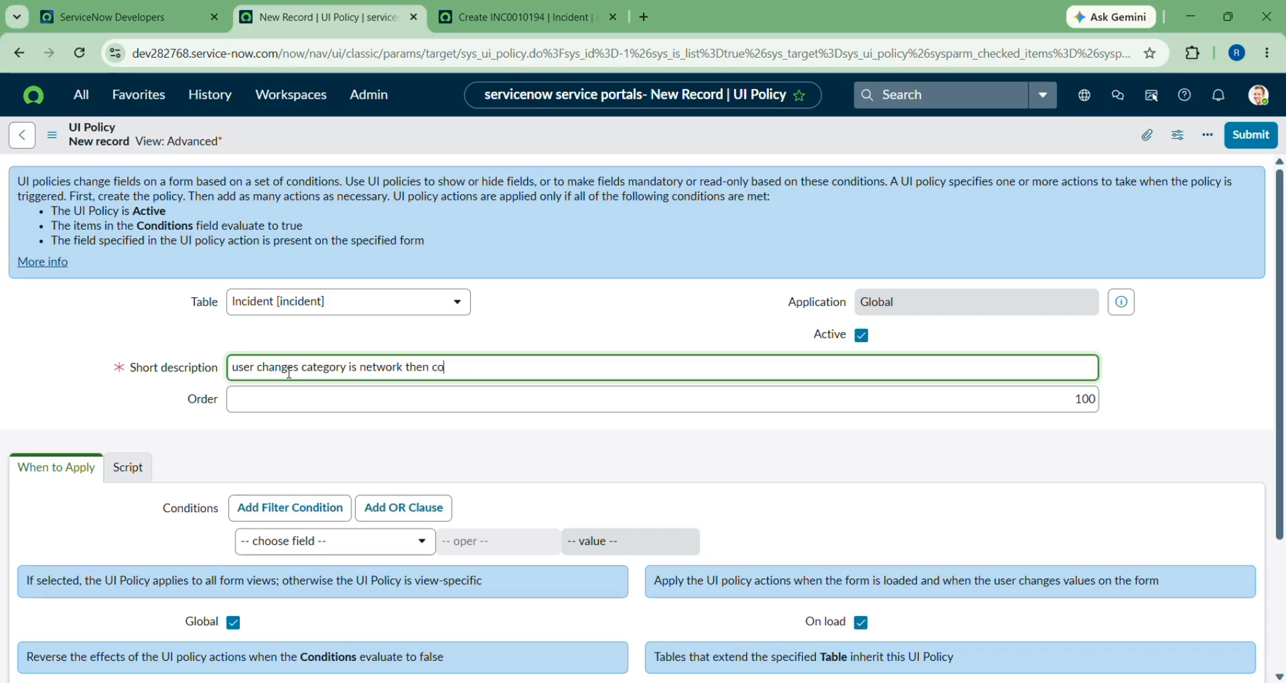
type("nfigruation items should b")
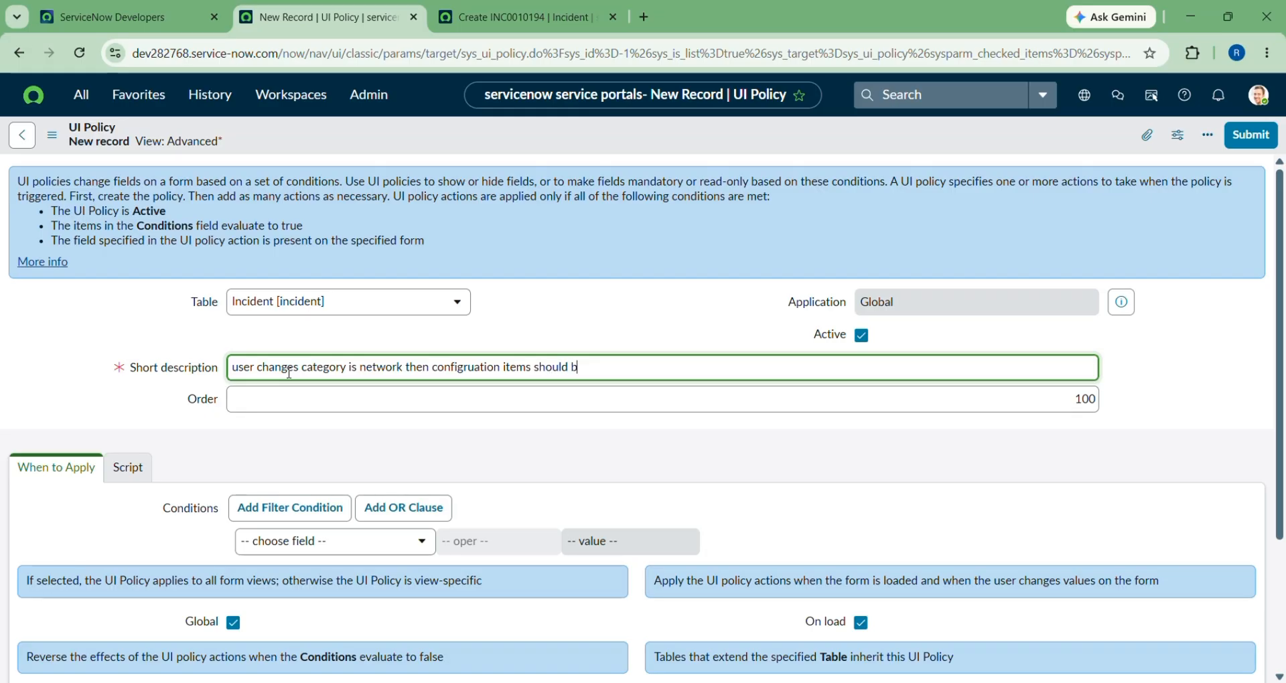
type("ecome mandatory")
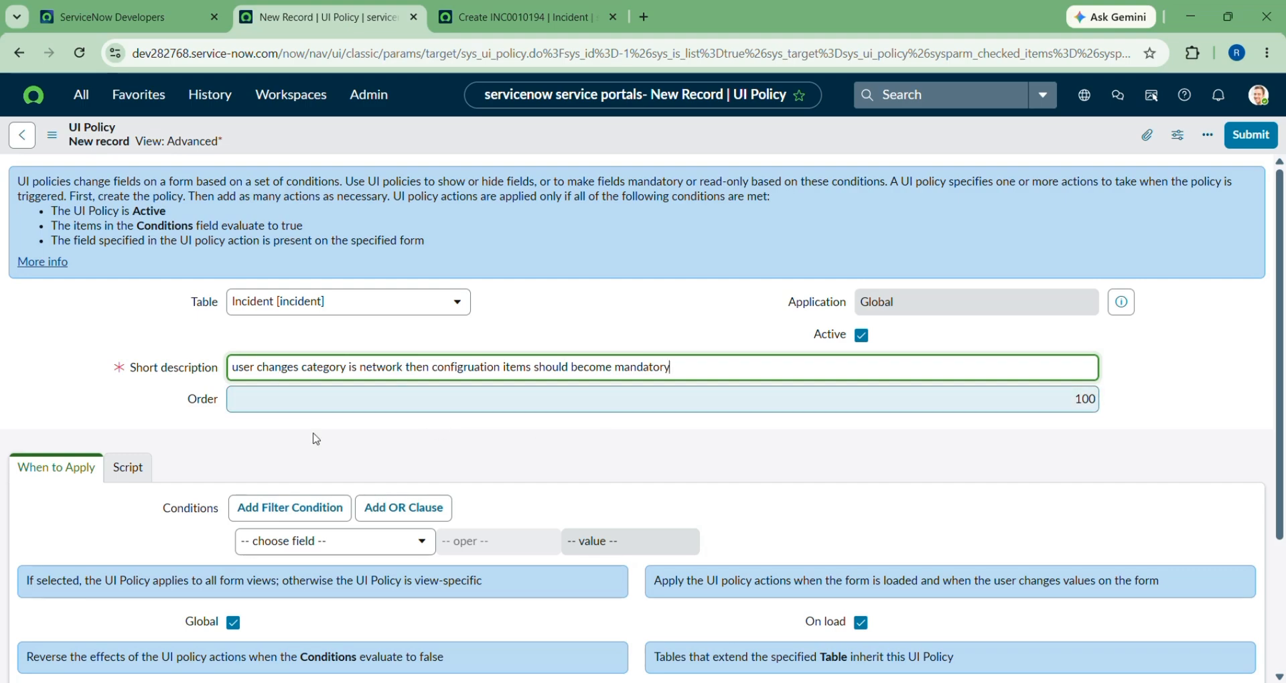
Step: Set the UI policy's condition to Category is Network
scroll(772, 402, "down", 2)
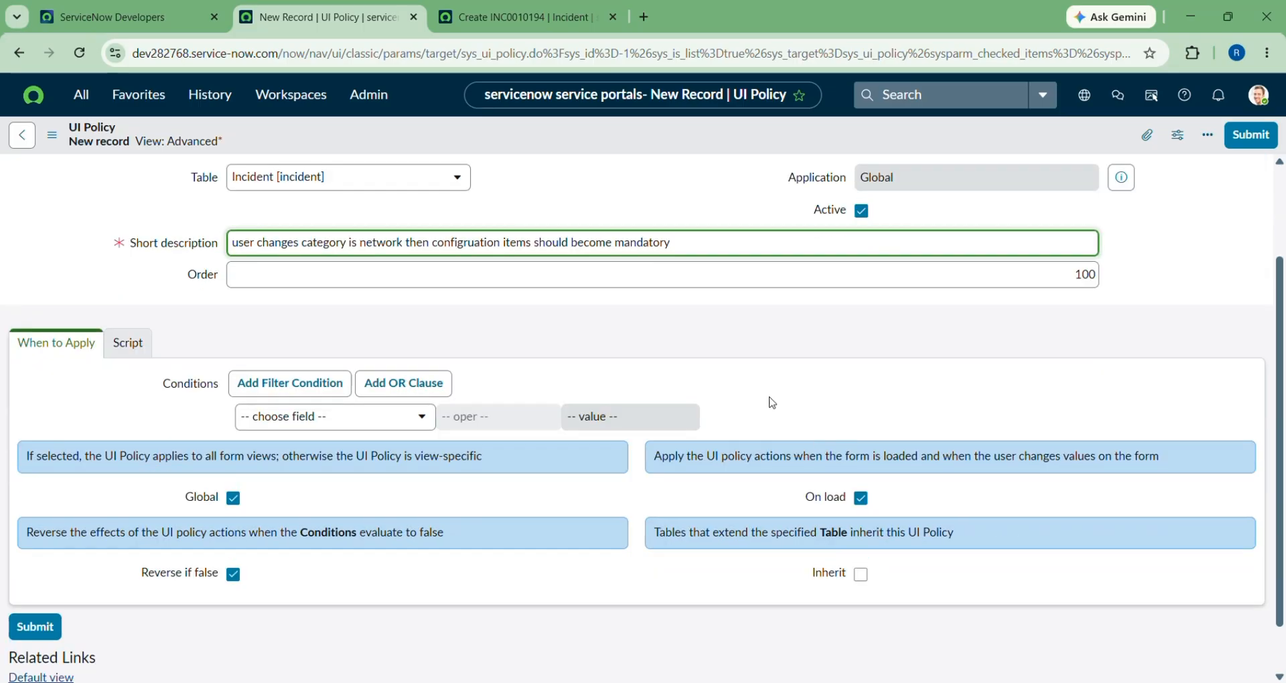
scroll(91, 386, "up", 4)
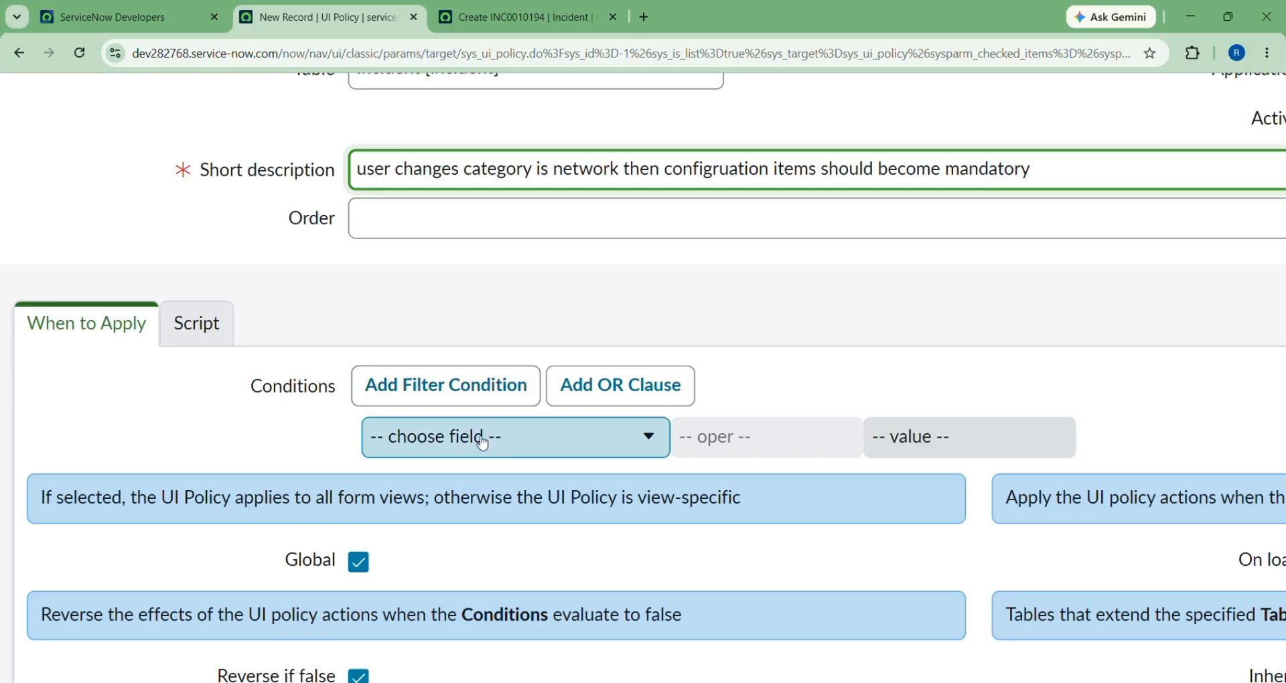
scroll(498, 447, "right", 1)
scroll(498, 447, "down", 4)
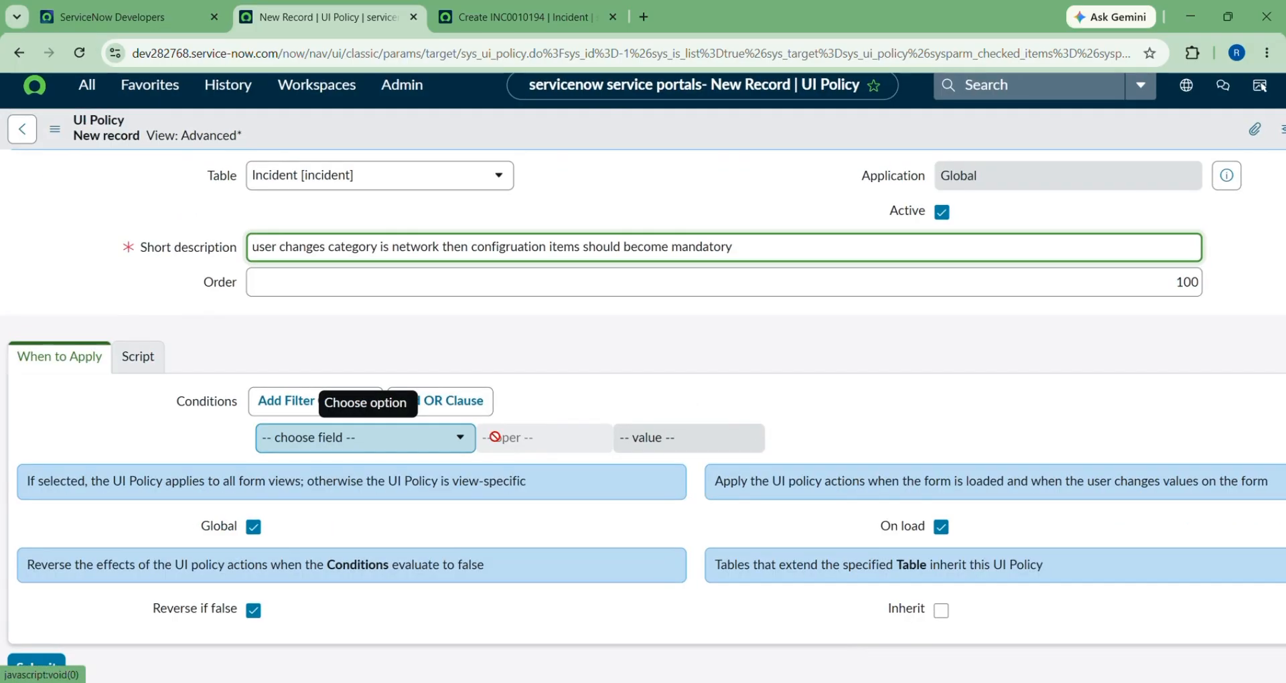
left_click(441, 439)
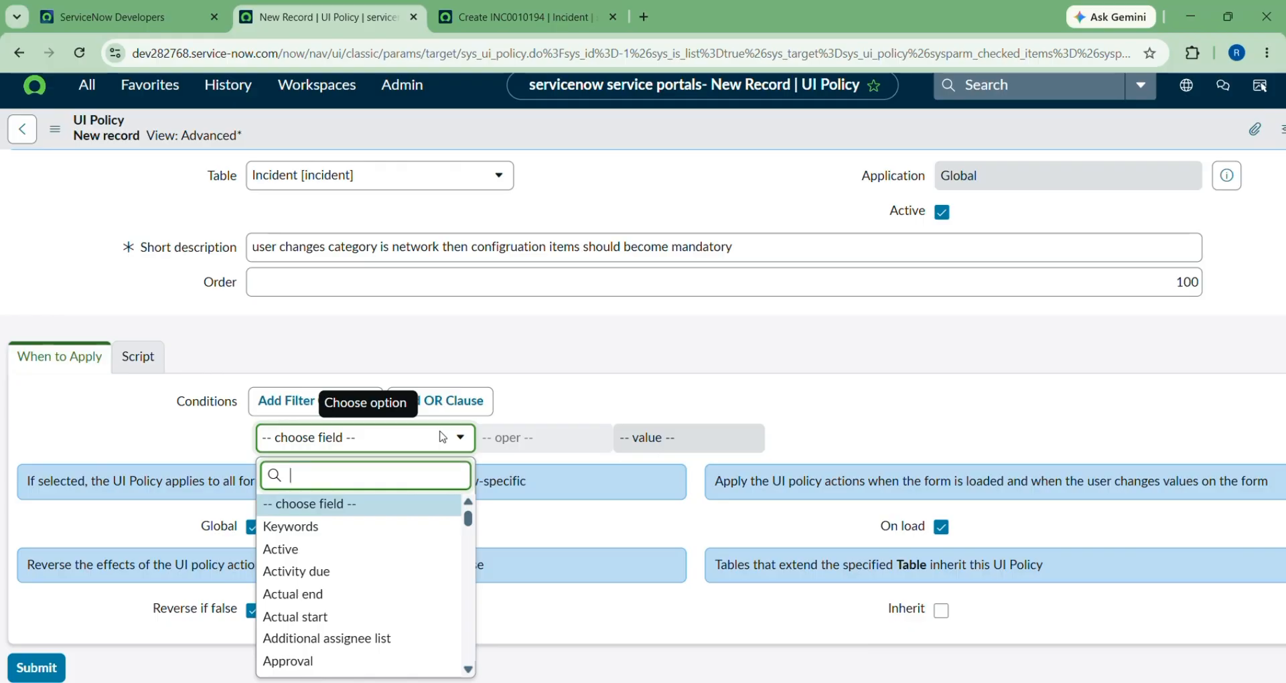
type("cate")
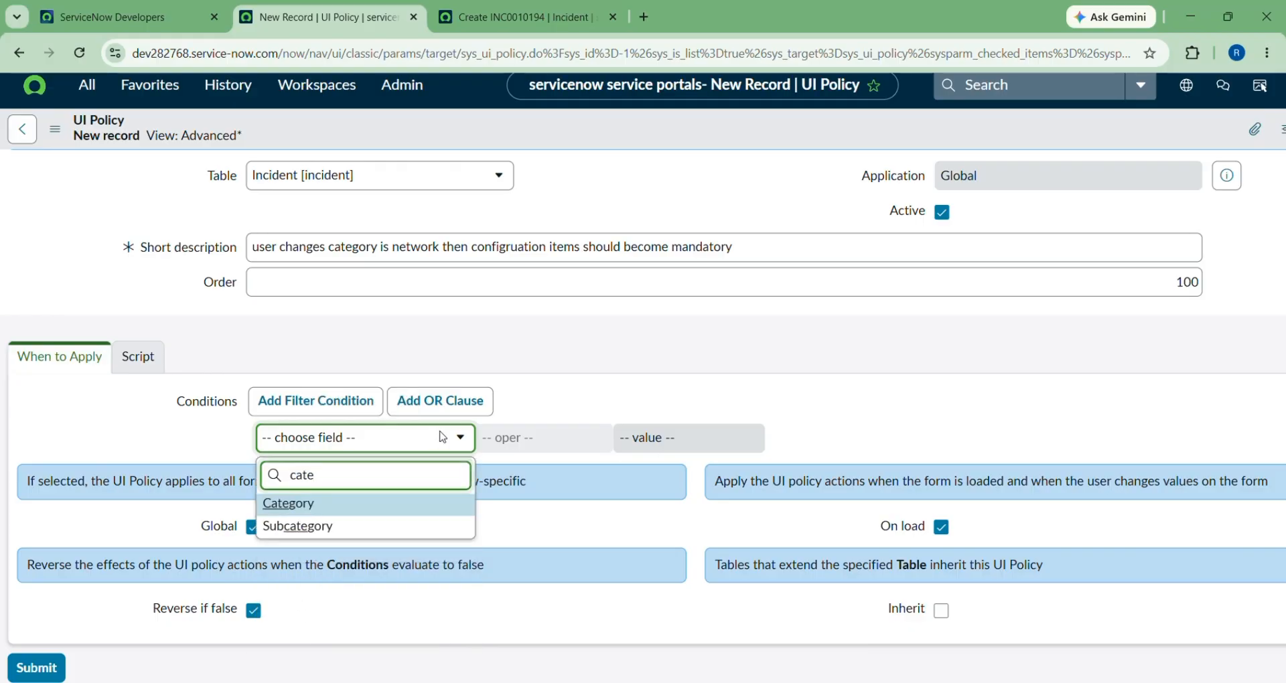
left_click(286, 507)
left_click(717, 439)
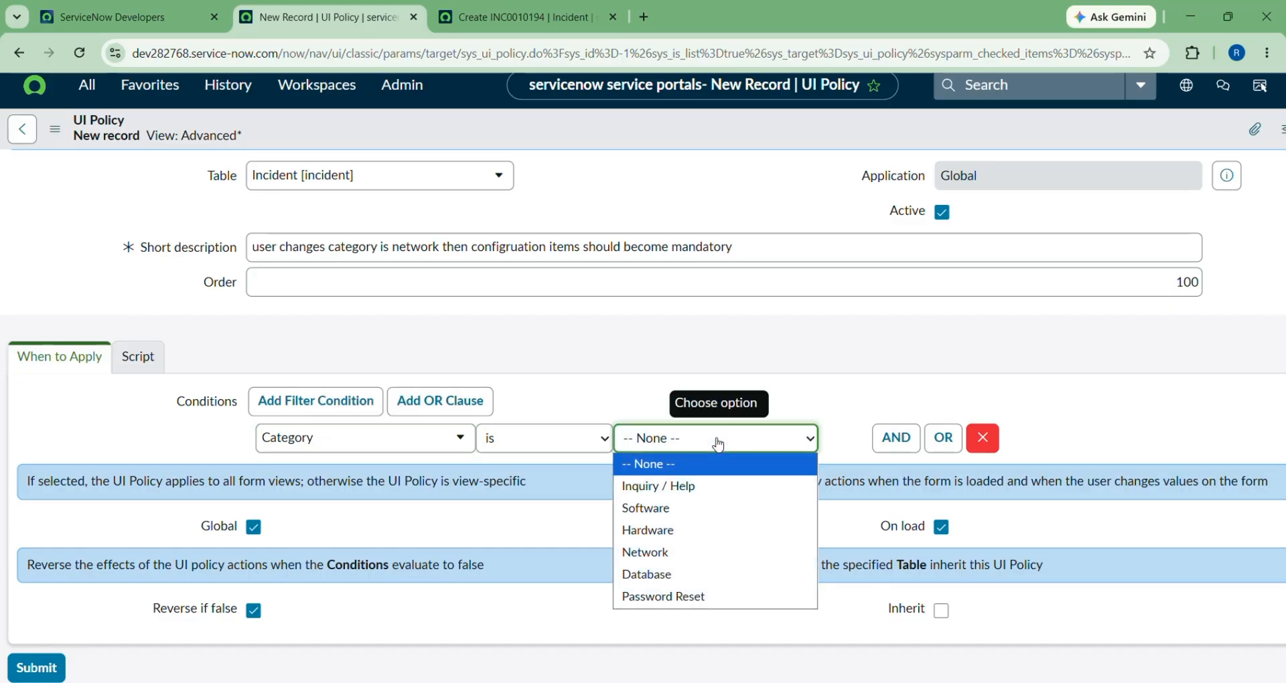
left_click(655, 553)
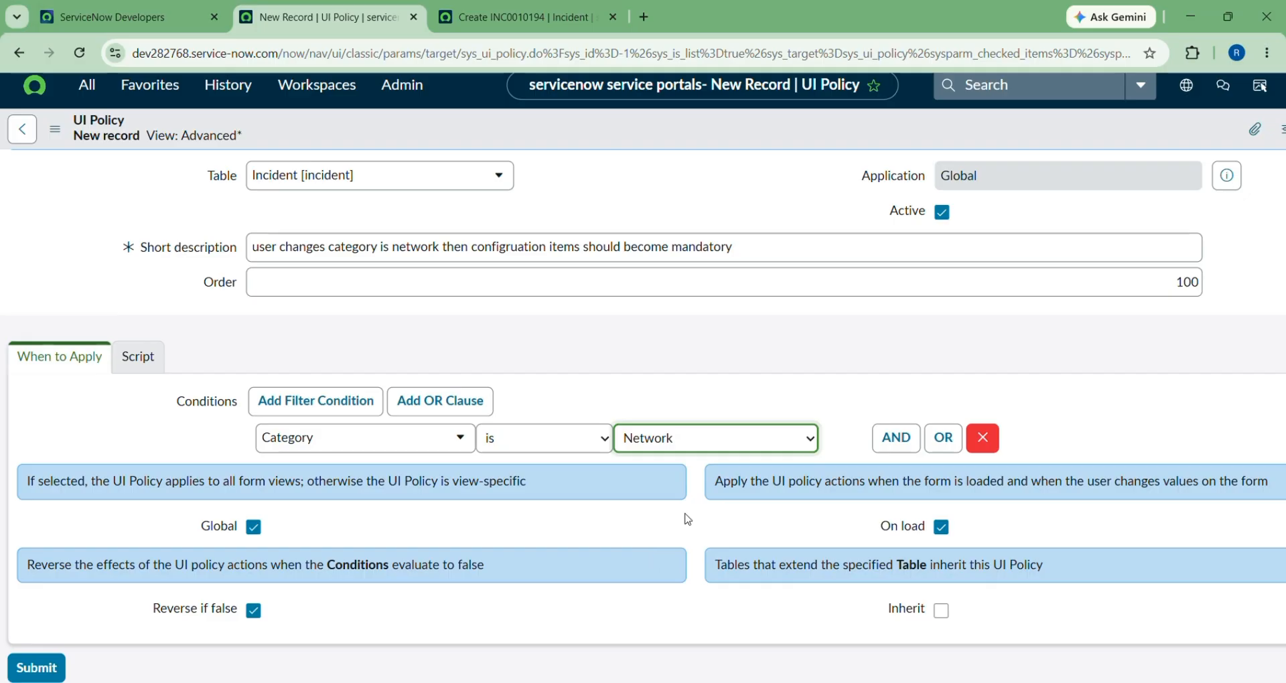
scroll(656, 376, "down", 1)
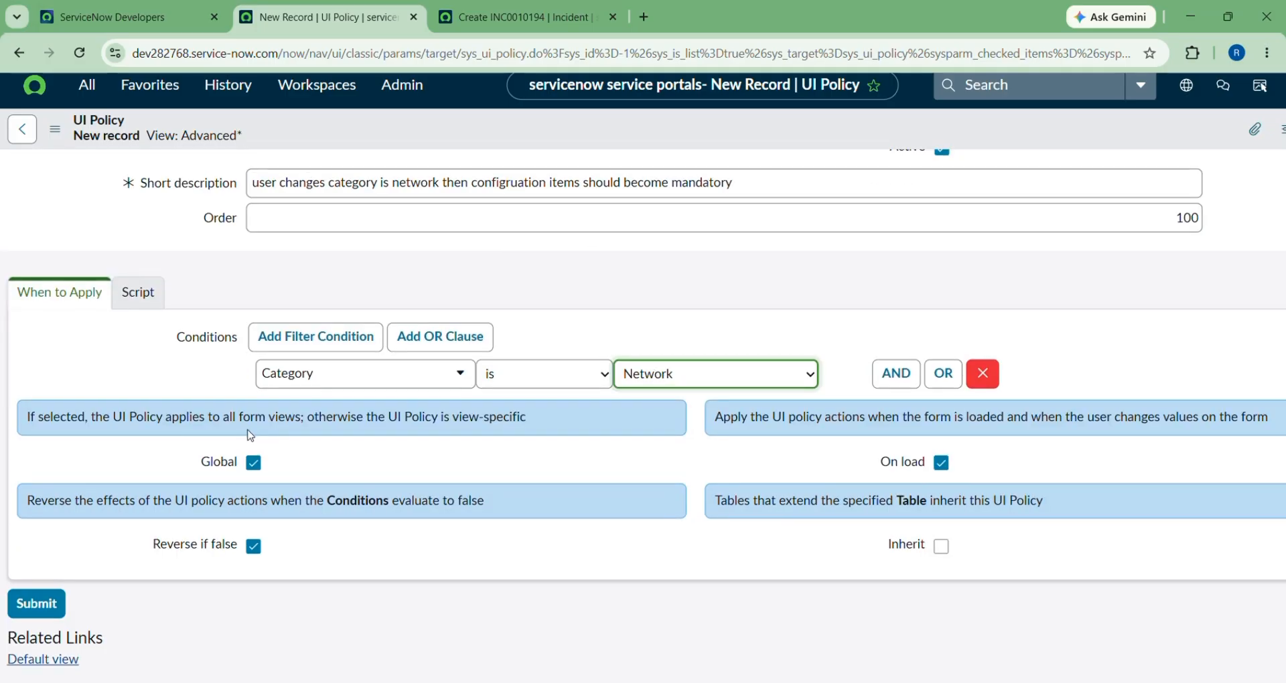
scroll(250, 436, "left", 2)
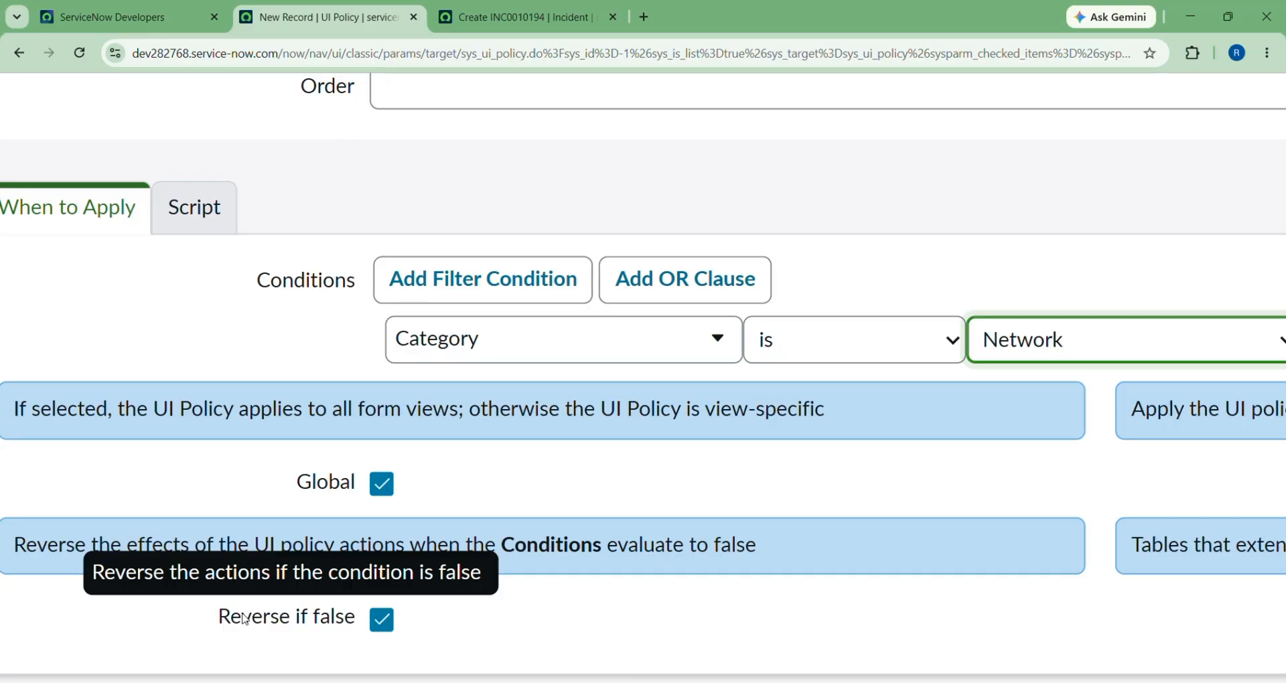
Step: Switch to the new incident form and change Category to Software, Hardware and Network in turn
scroll(636, 460, "down", 5)
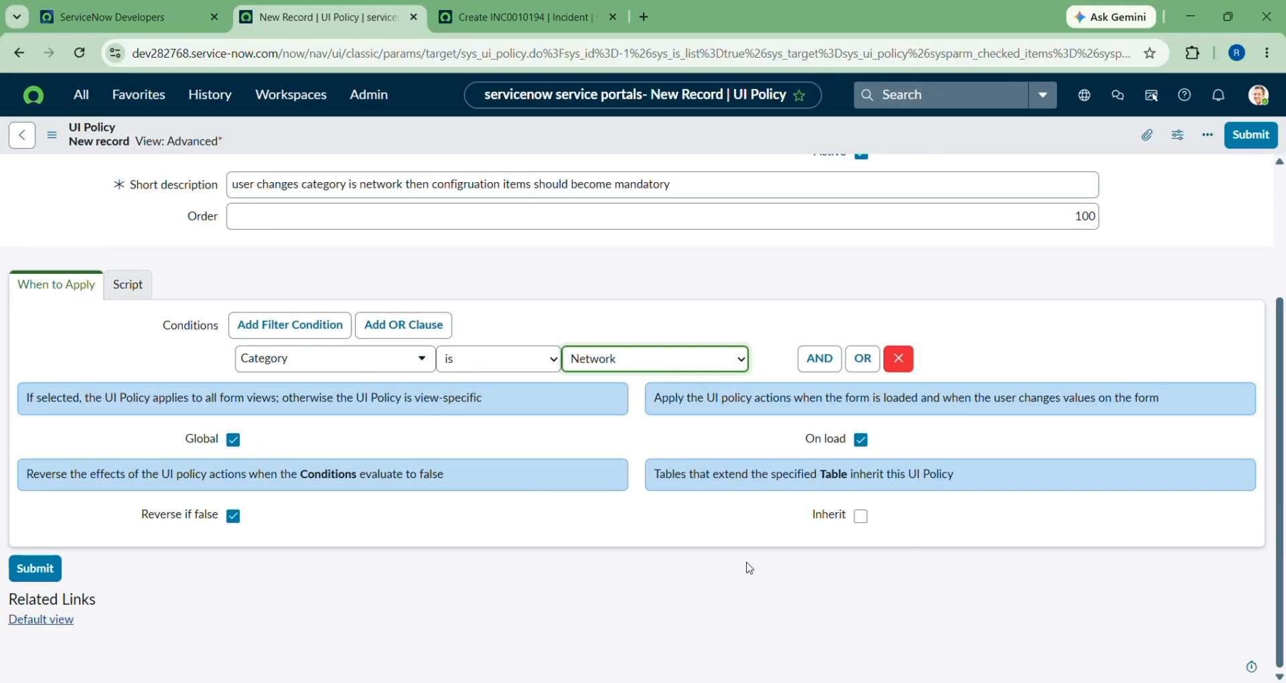
scroll(588, 540, "up", 3)
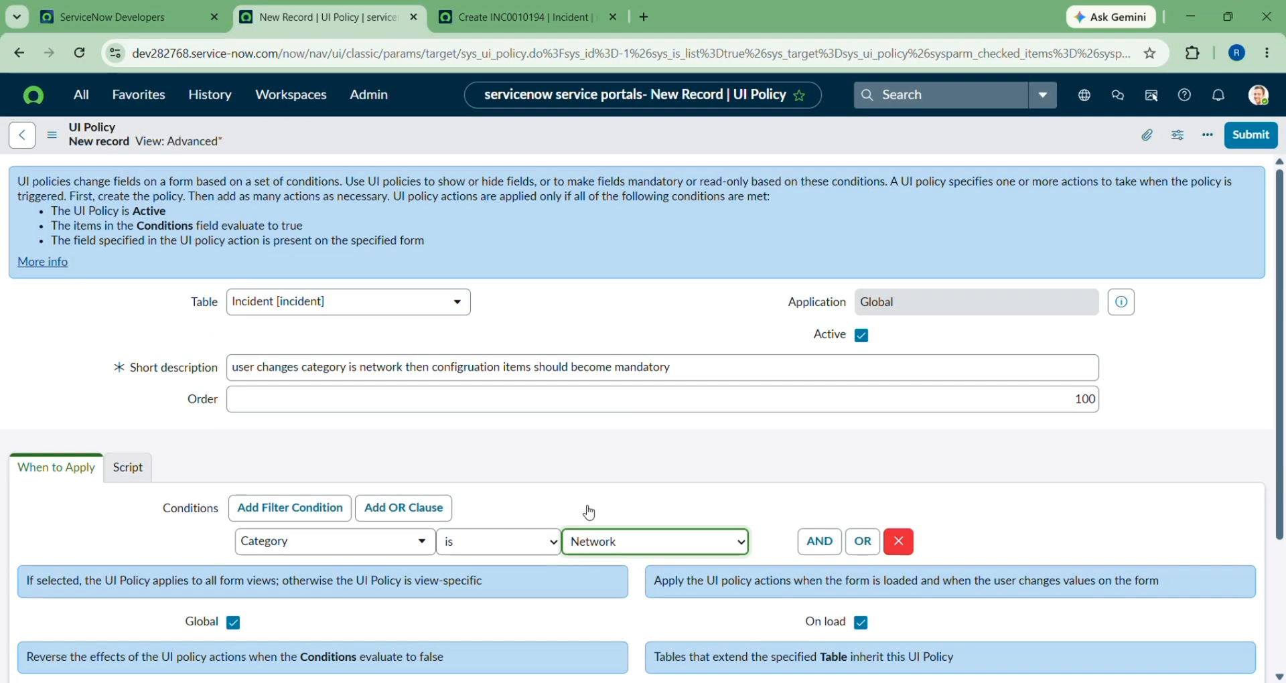
left_click(484, 9)
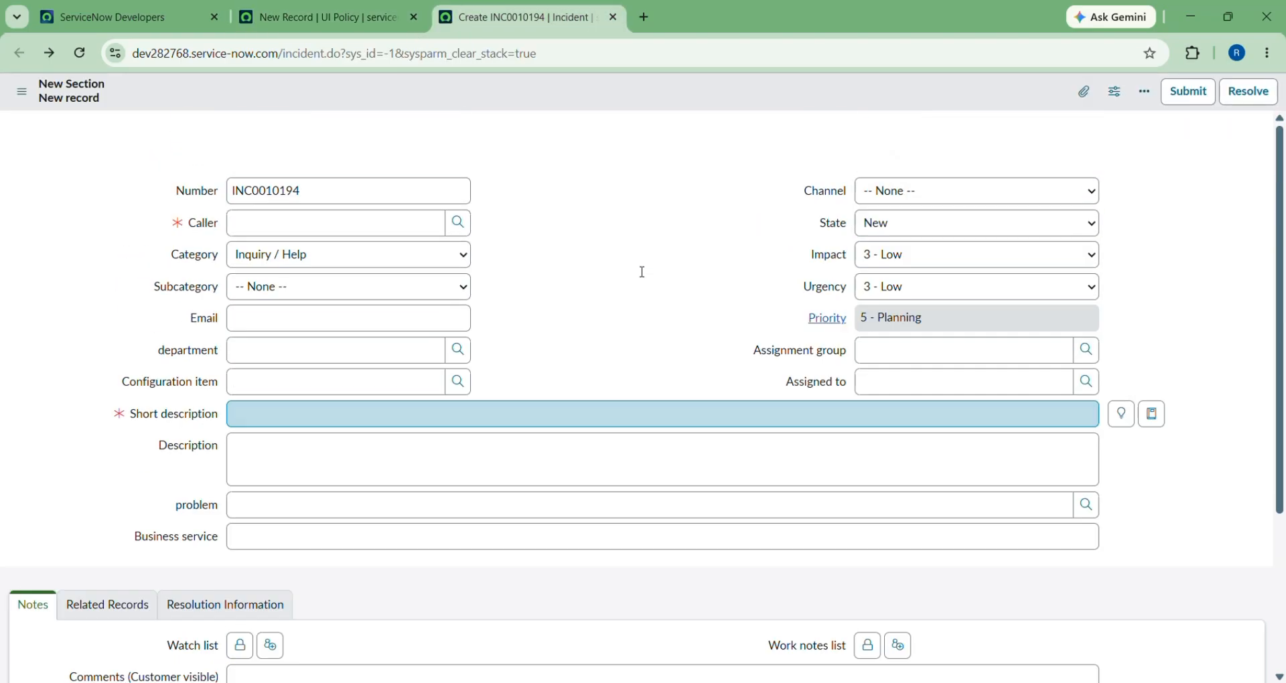
left_click(339, 287)
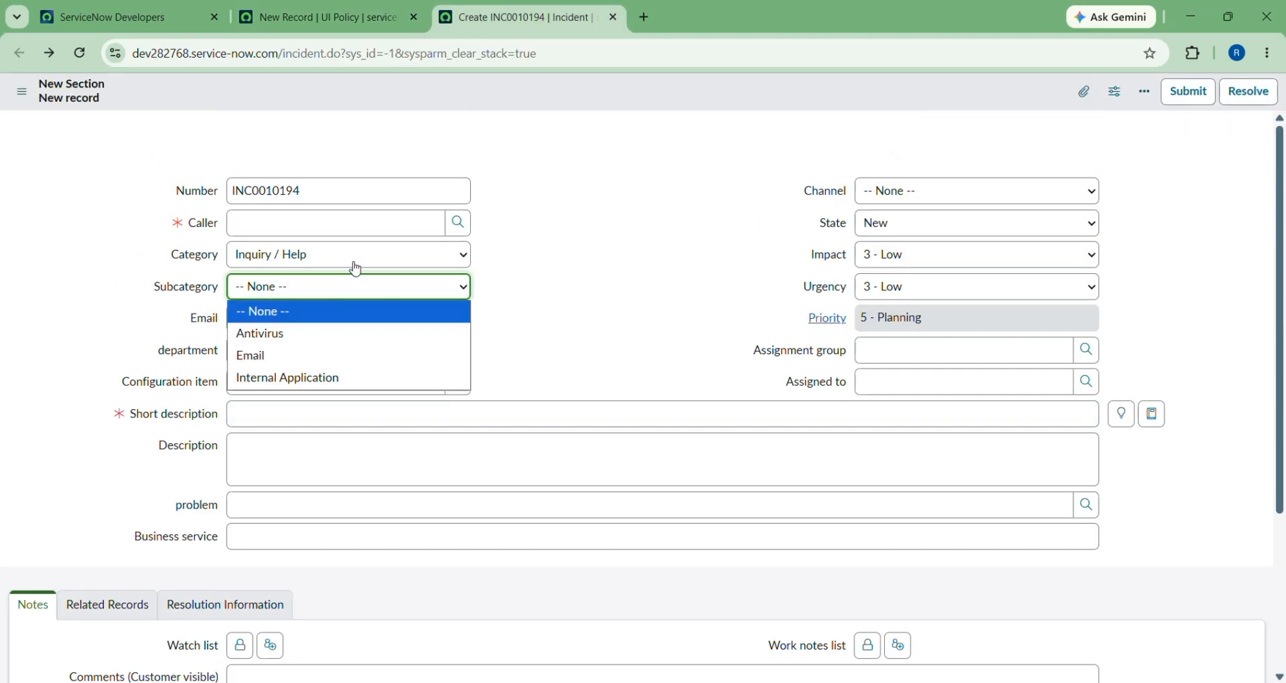
left_click(357, 260)
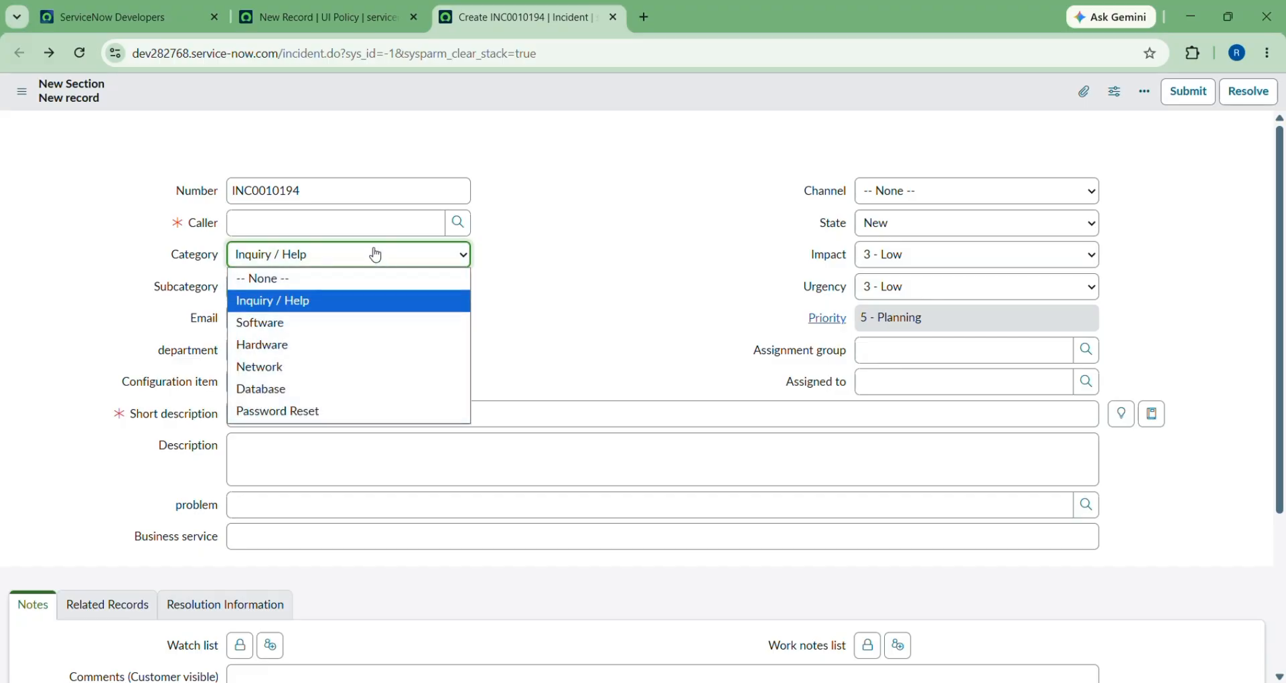
left_click(257, 324)
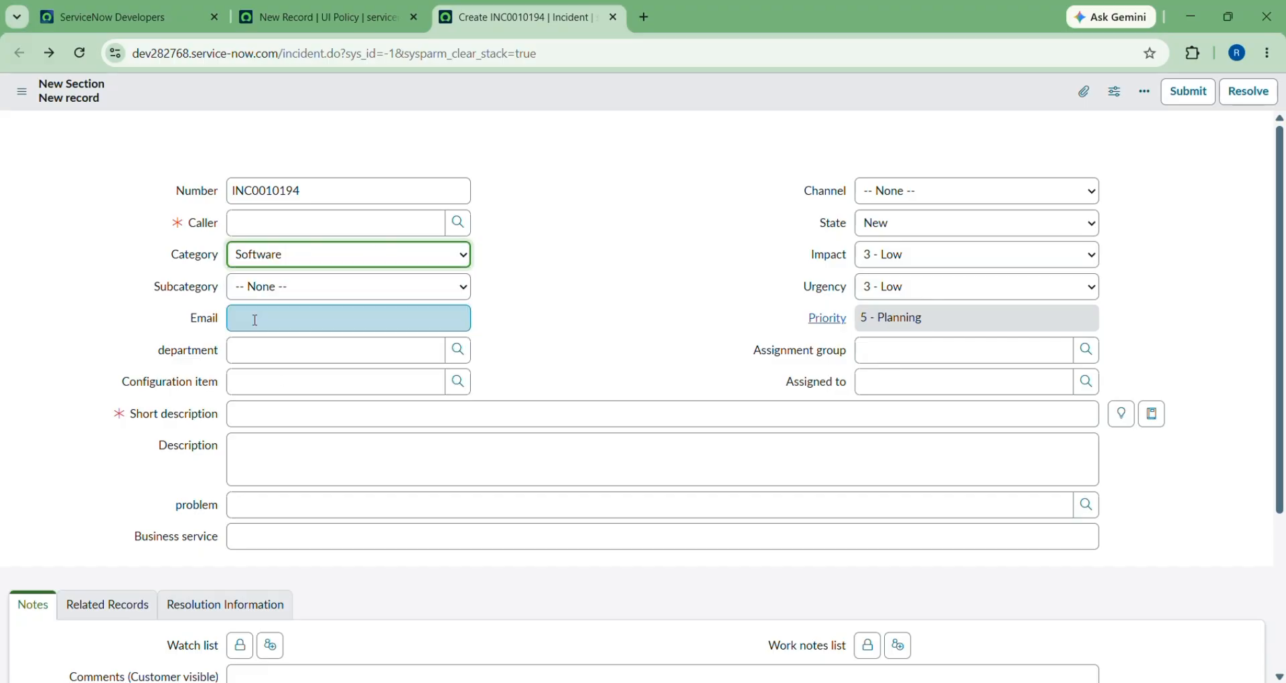
left_click(305, 260)
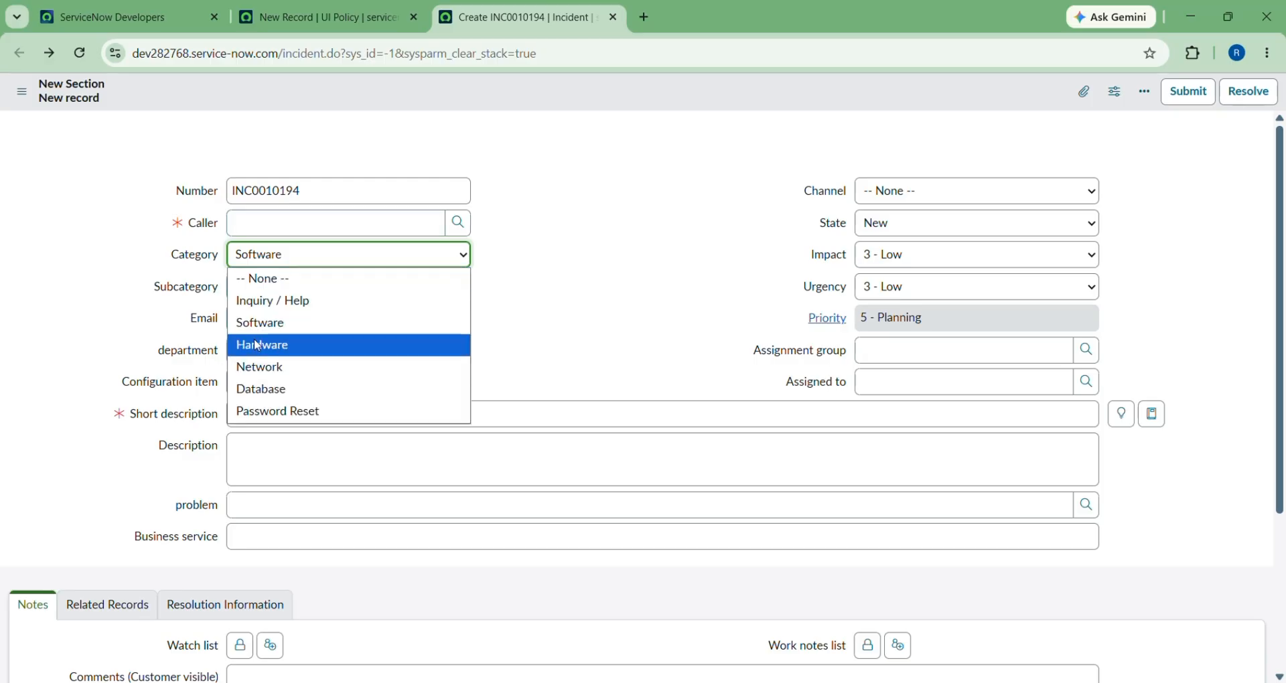
left_click(257, 344)
left_click(260, 259)
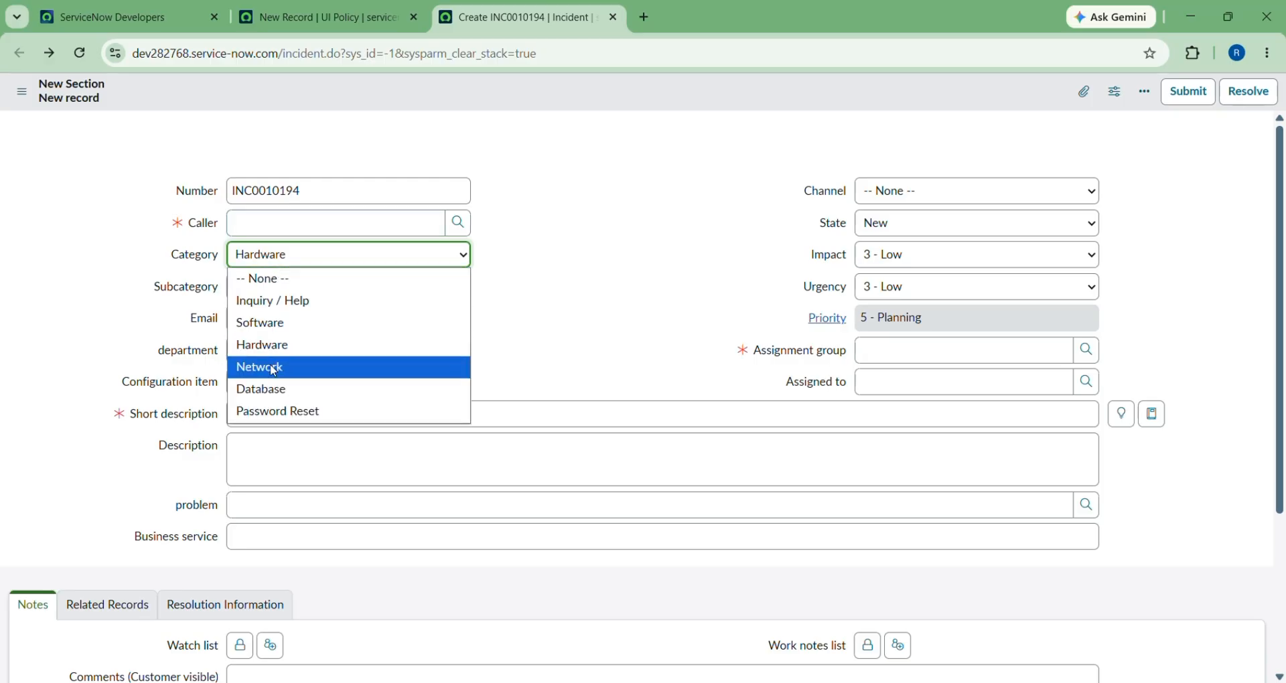
key("Escape")
left_click(273, 375)
left_click(287, 259)
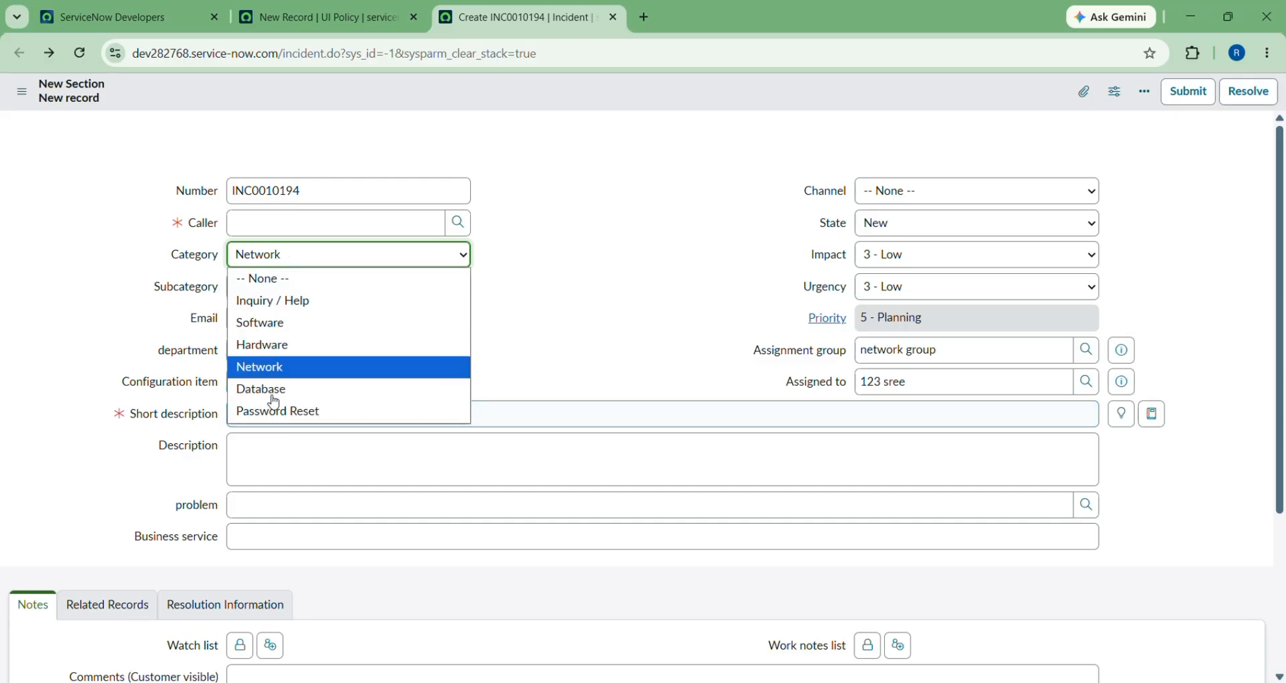
left_click(580, 278)
left_click_drag(580, 278, 312, 7)
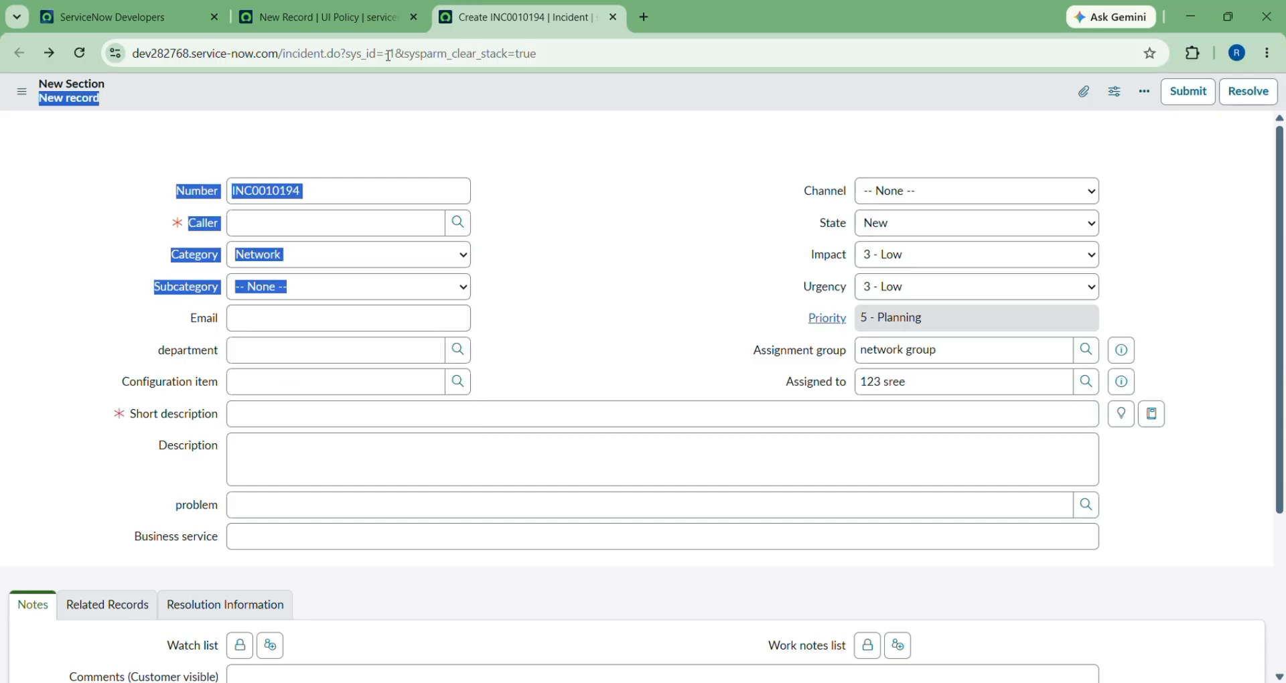
Step: Temporarily turn off Reverse if false on the UI policy while viewing the incident form's Category choices, and turn it back on
left_click(313, 7)
scroll(292, 453, "down", 3)
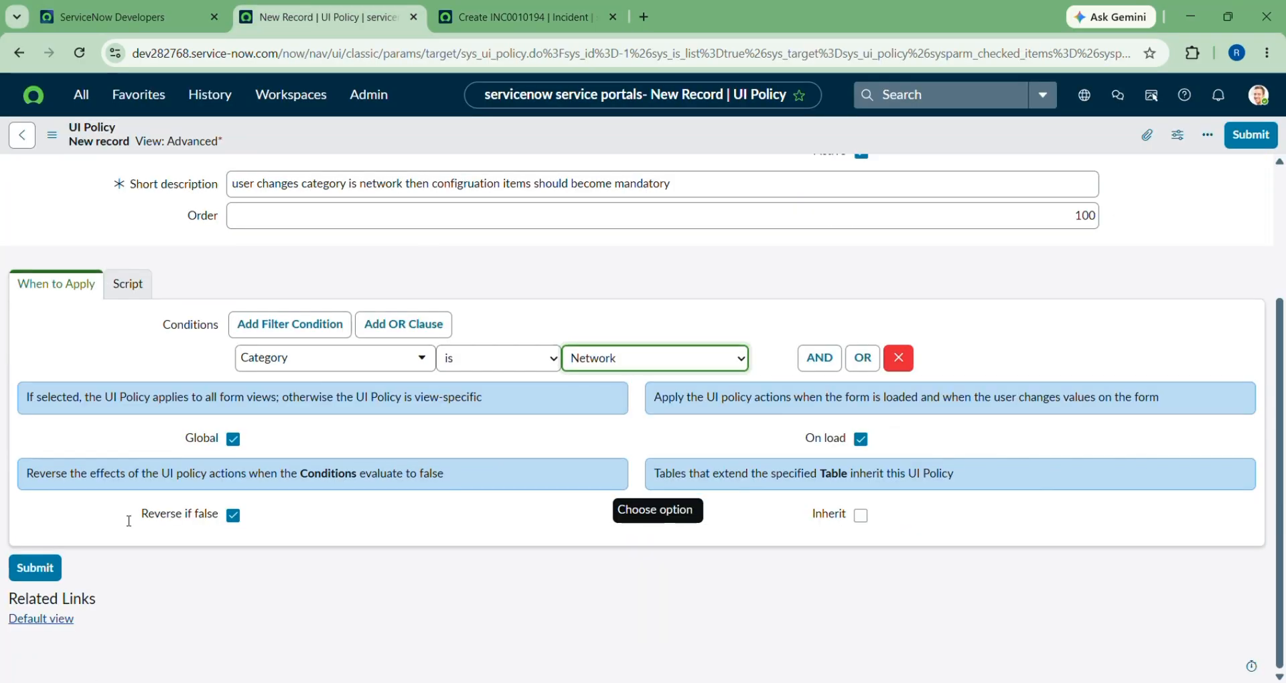
left_click(233, 515)
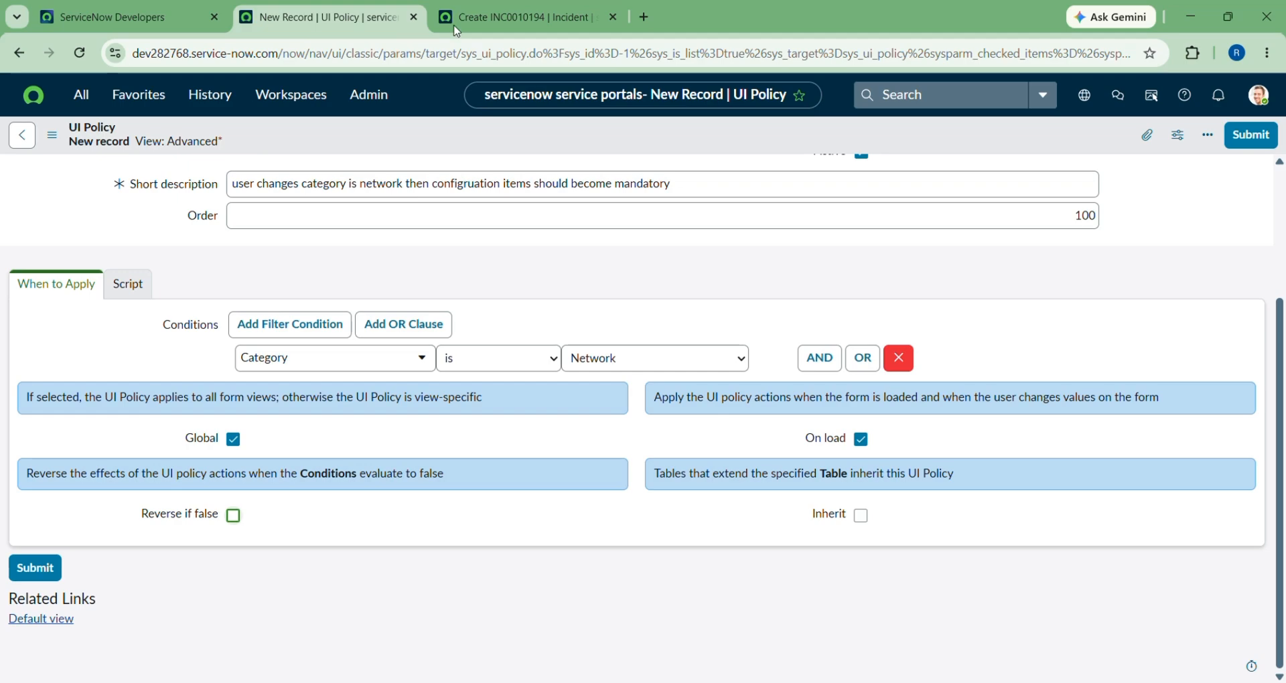
left_click(463, 8)
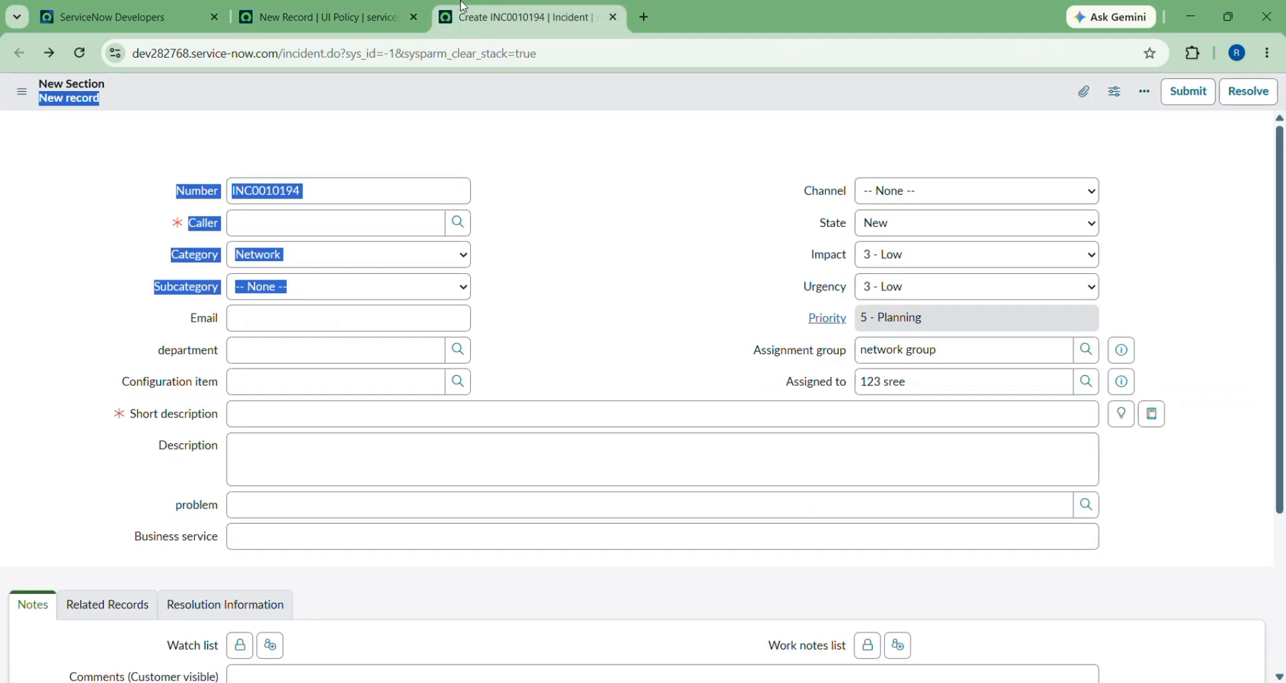
left_click(269, 258)
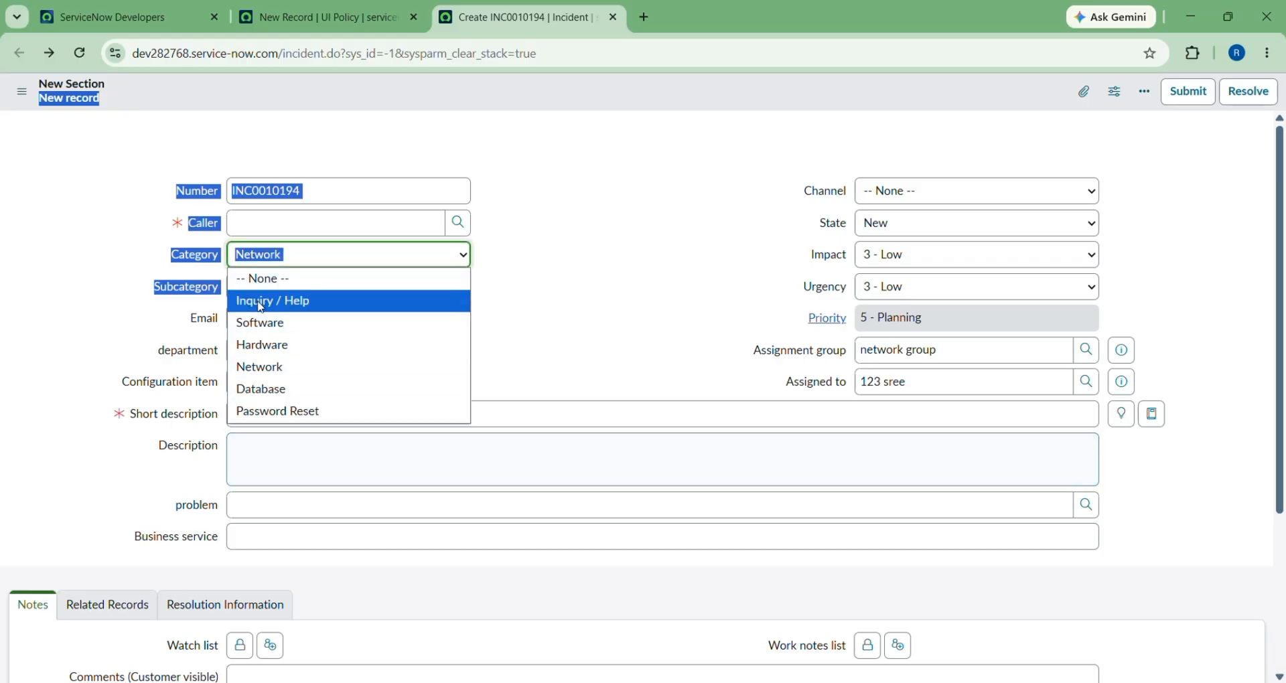
left_click(342, 7)
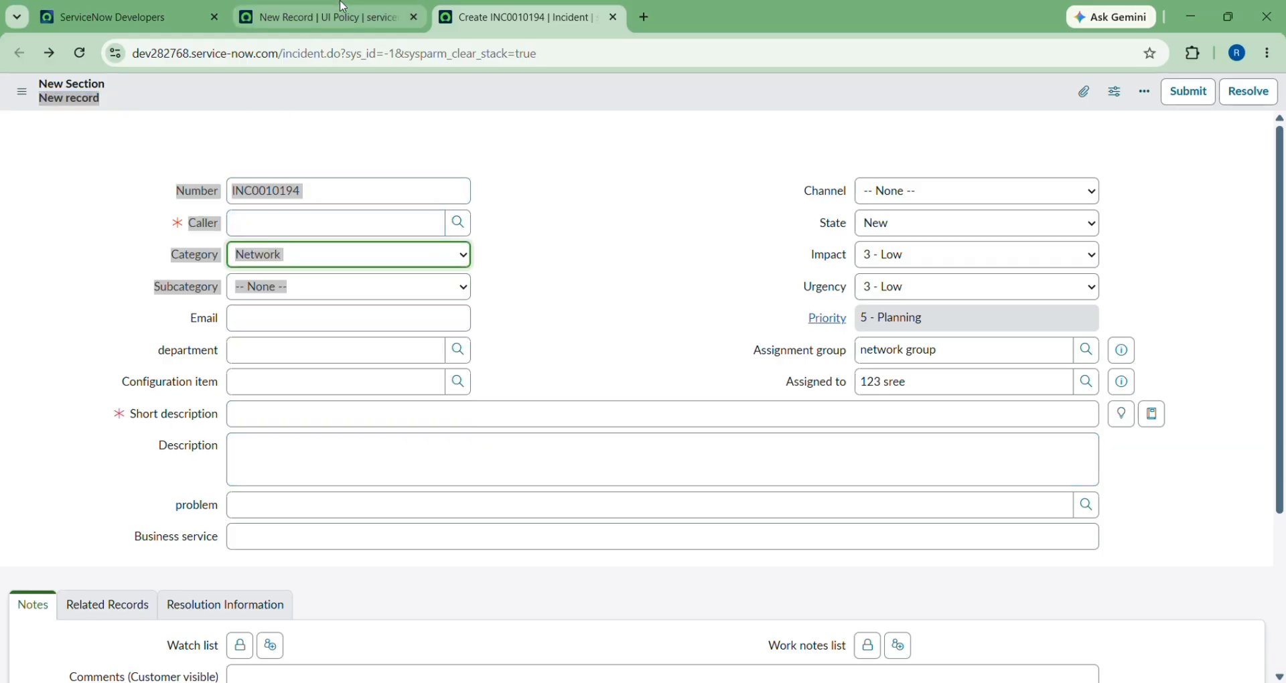
left_click(342, 7)
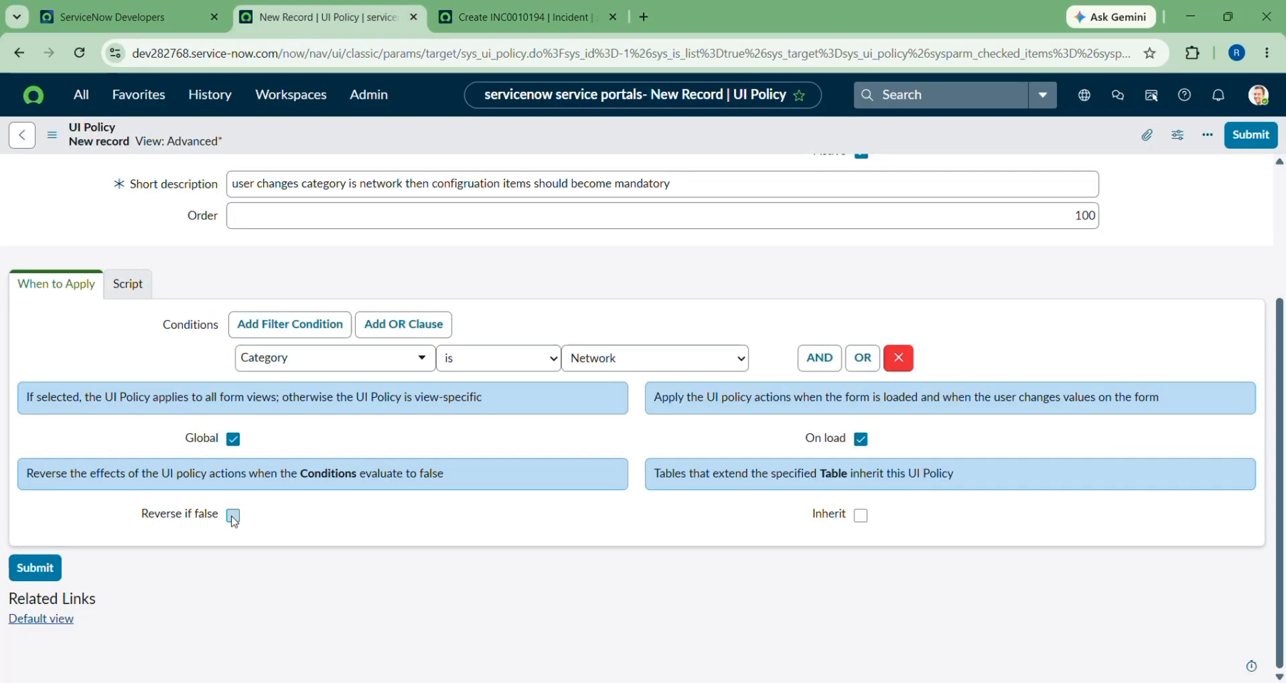
left_click(233, 516)
Step: Save the new UI policy while staying on its record
scroll(574, 422, "up", 3)
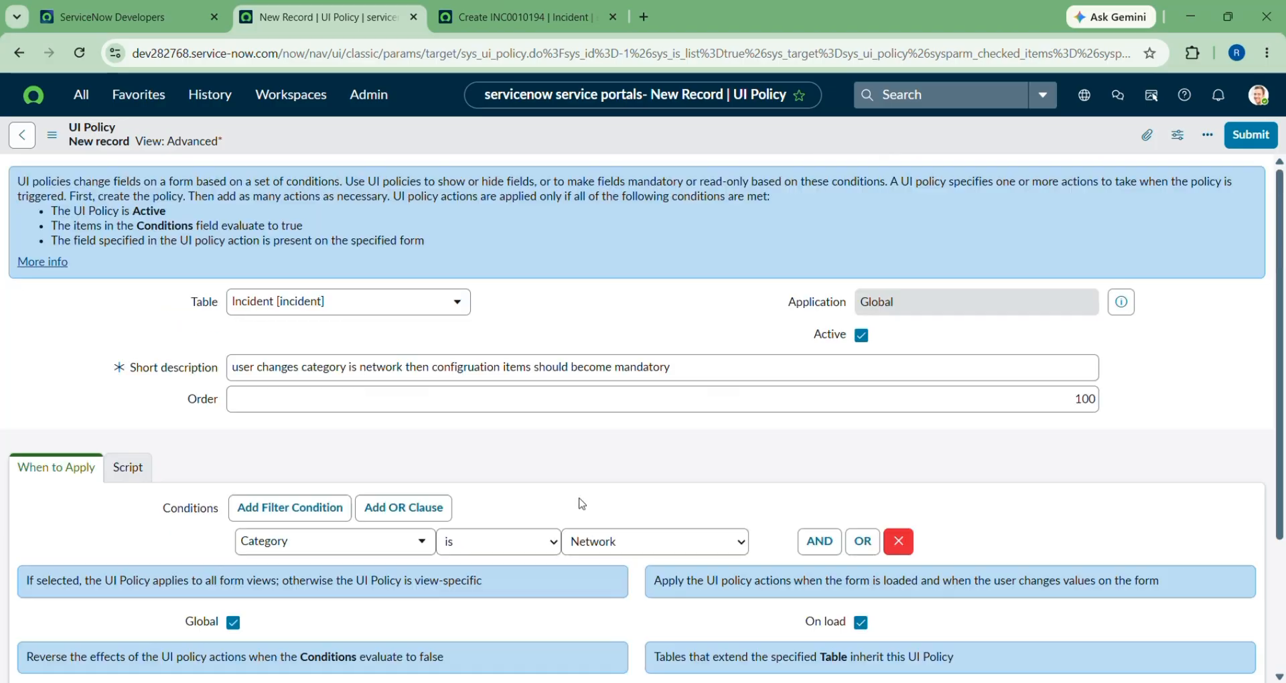
right_click(669, 132)
left_click(694, 137)
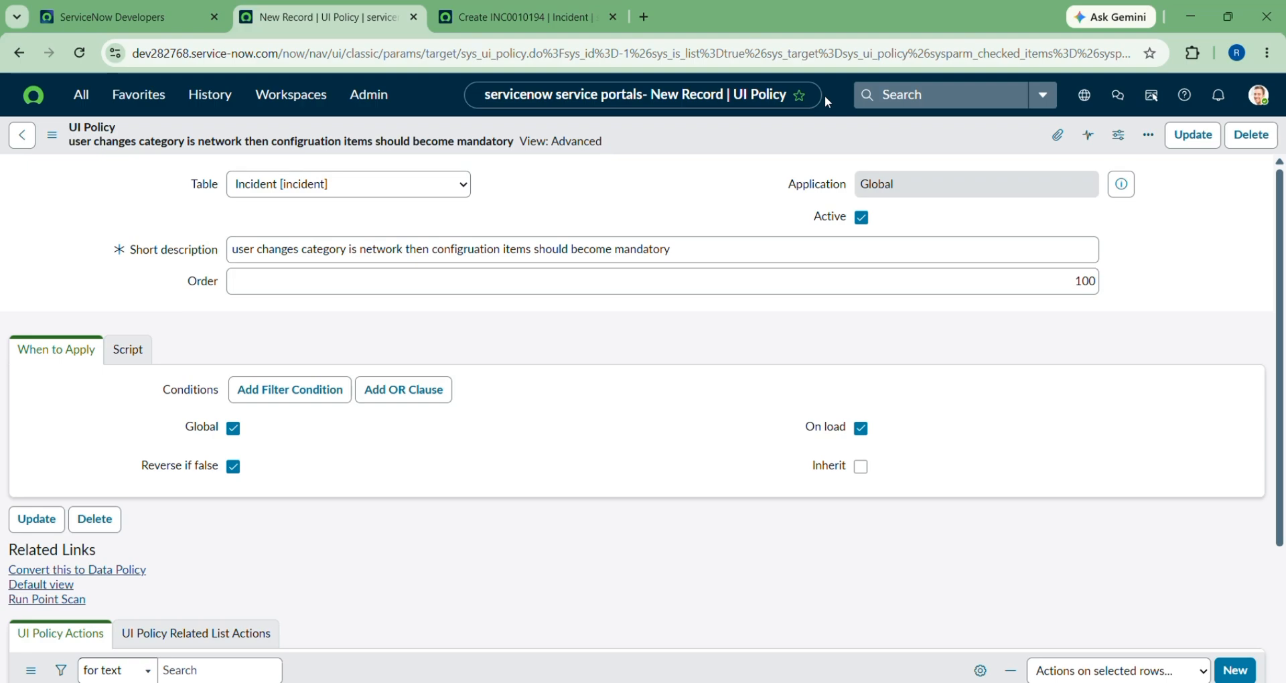
Step: Examine the UI Policy Actions related list and its Field name, Mandatory, Visible and Read only columns
scroll(640, 380, "down", 5)
scroll(643, 388, "up", 5)
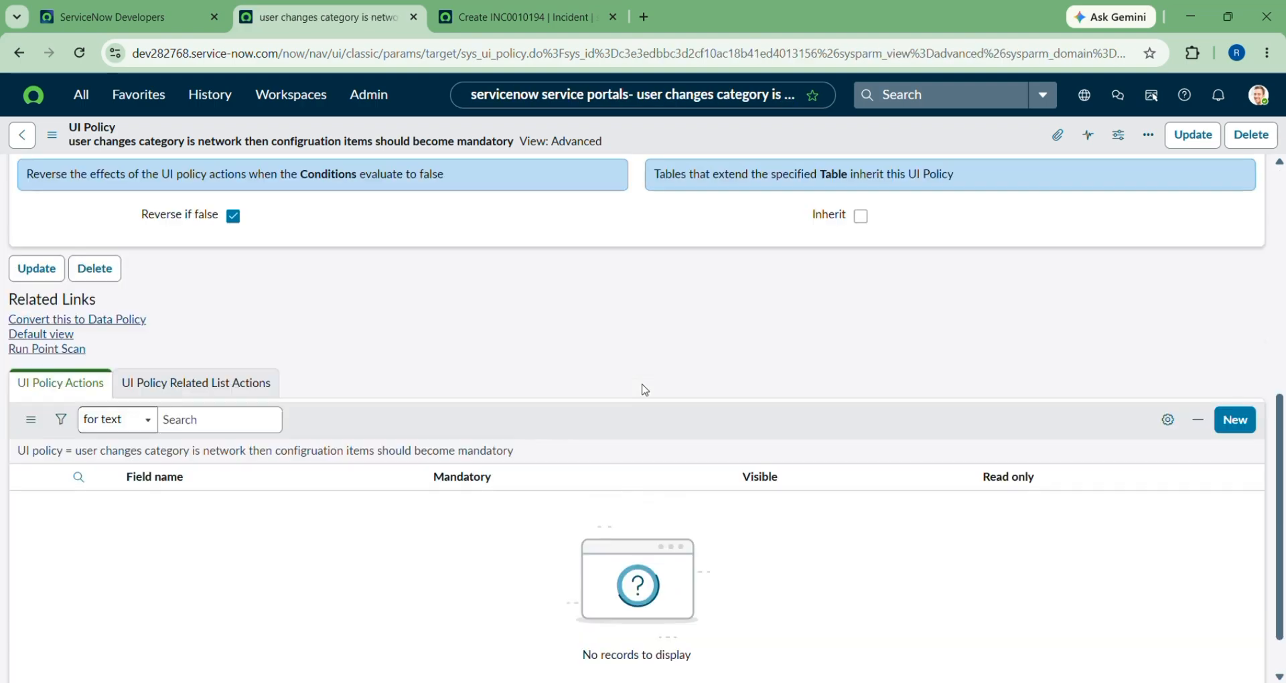
scroll(616, 372, "down", 5)
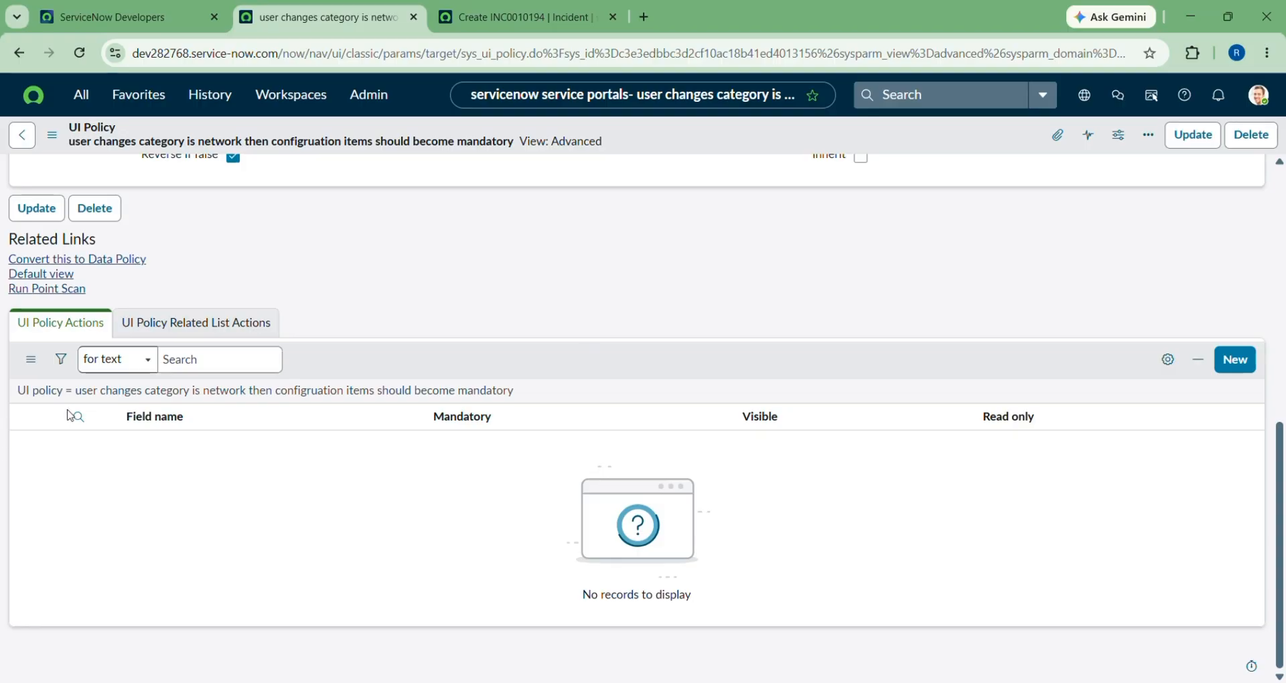
scroll(72, 415, "up", 4)
scroll(17, 251, "left", 1)
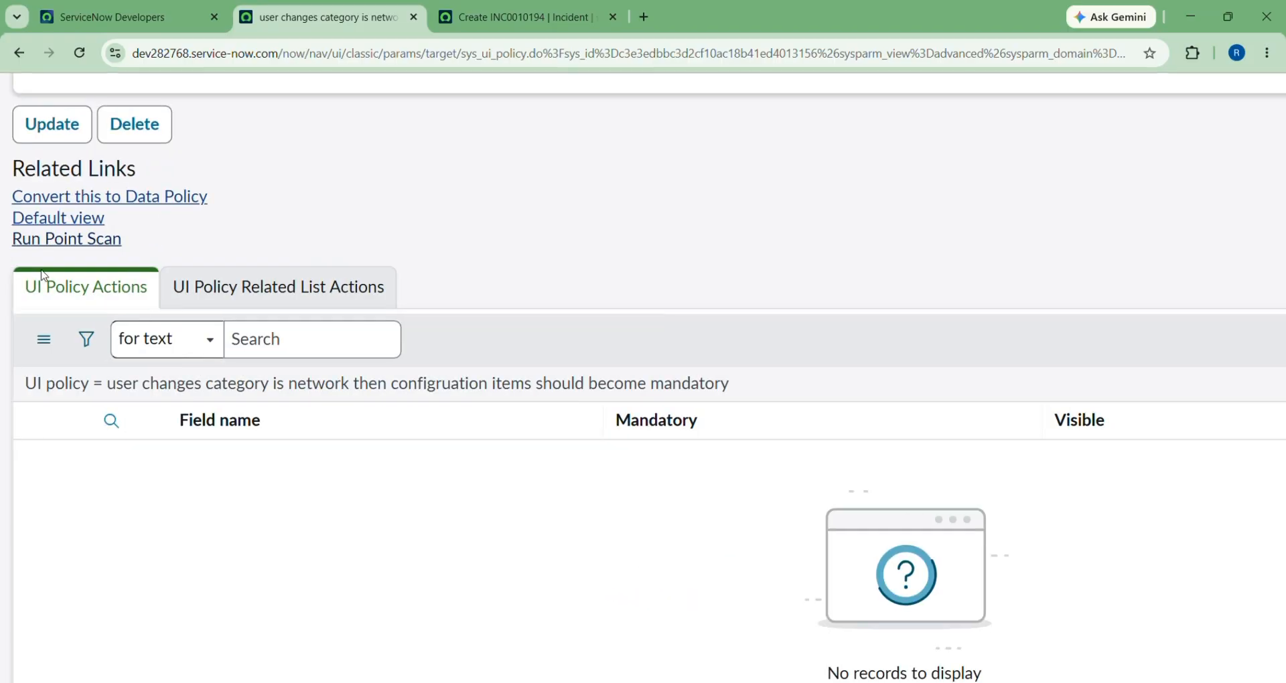
scroll(221, 455, "right", 4)
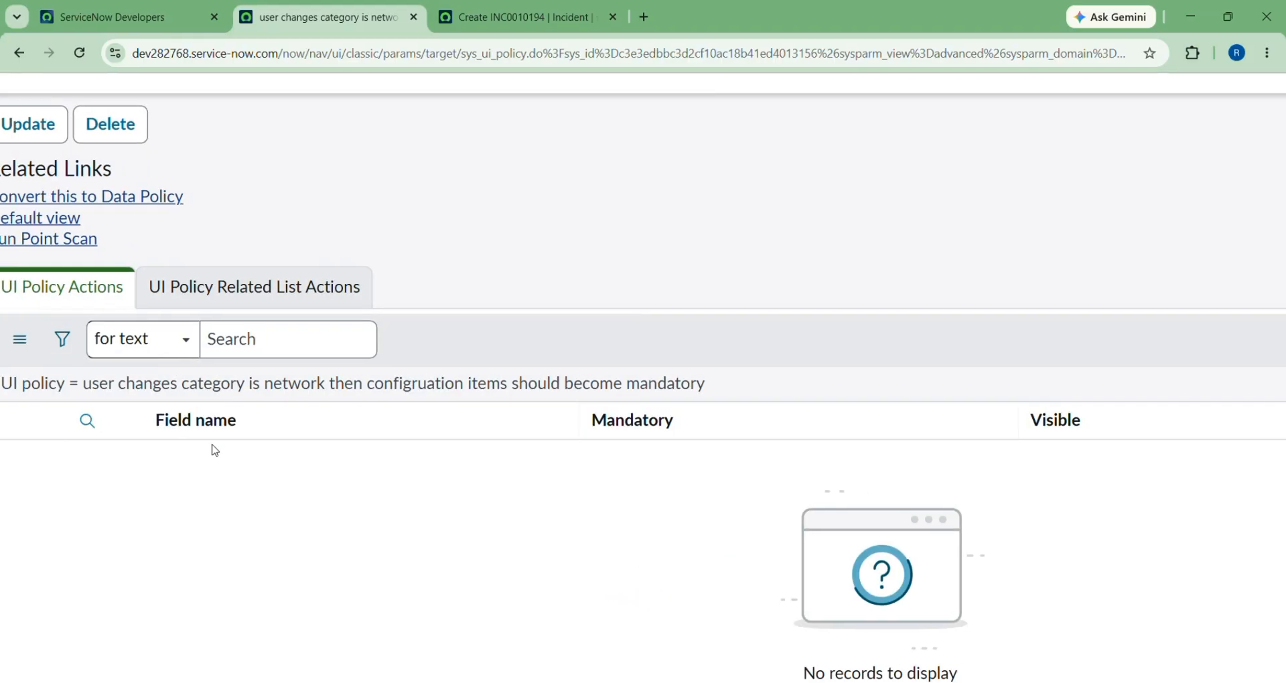
scroll(568, 446, "down", 1)
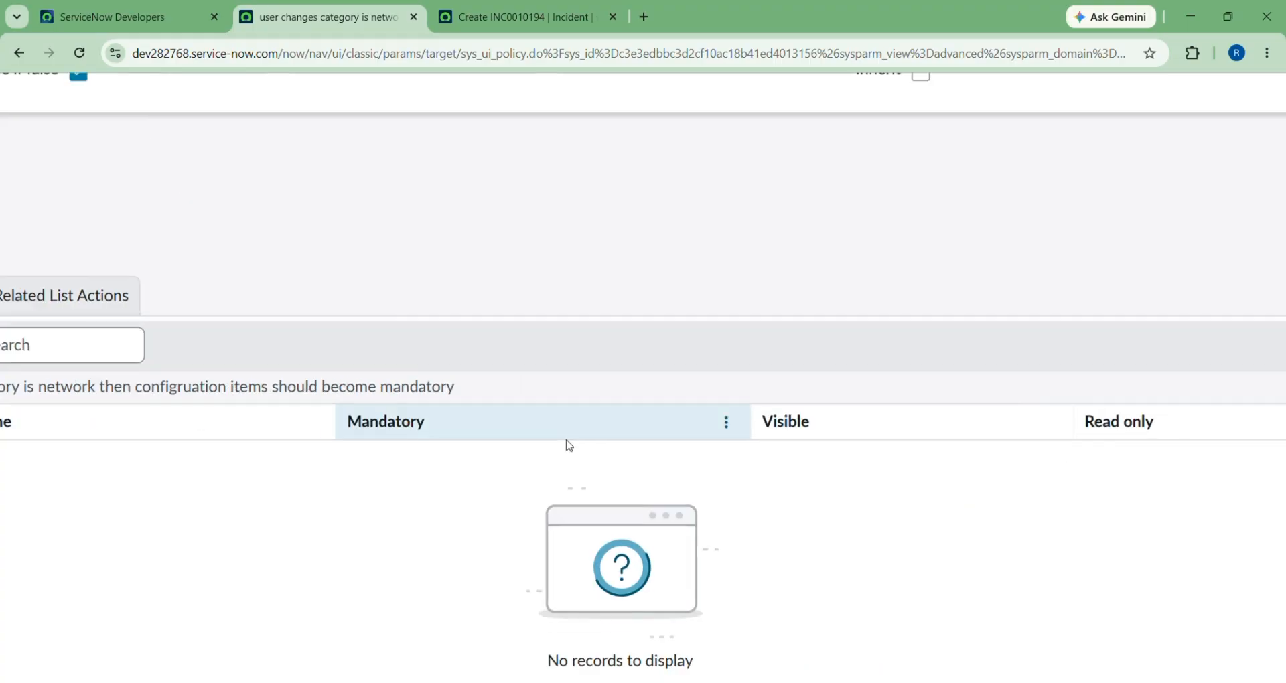
scroll(568, 445, "down", 5)
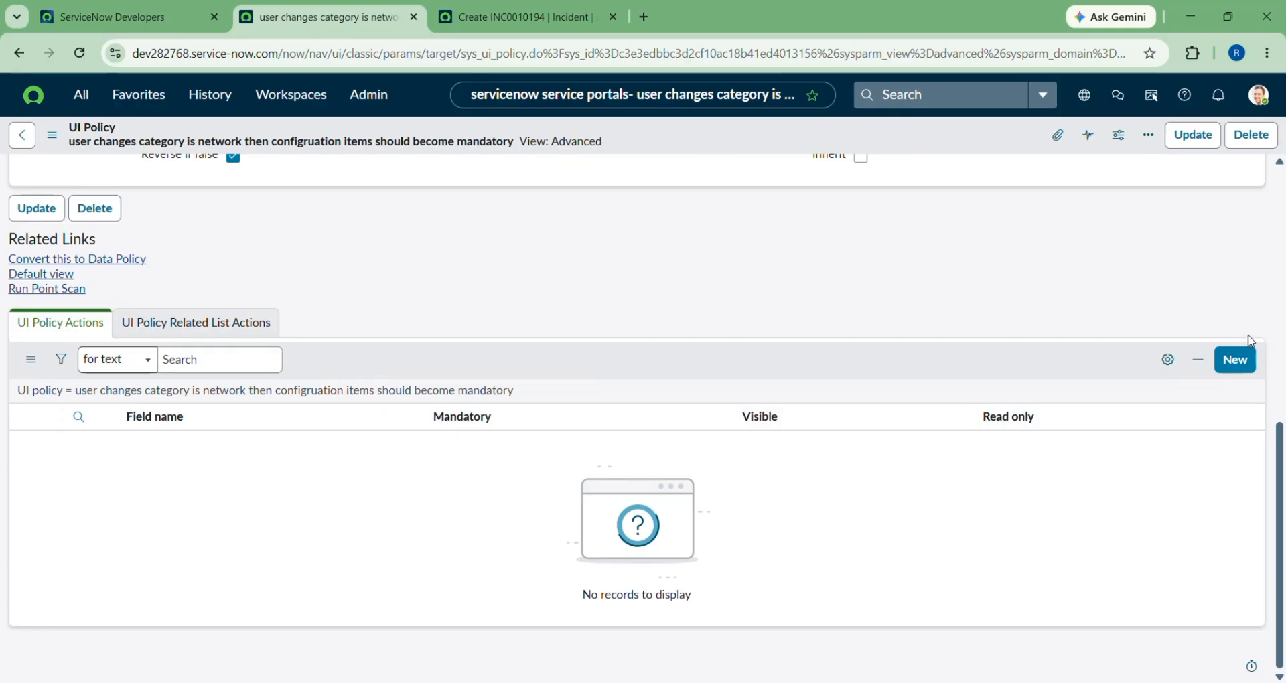
Step: Start a new UI policy action for this policy and set its field name to Configuration item
right_click(1238, 361)
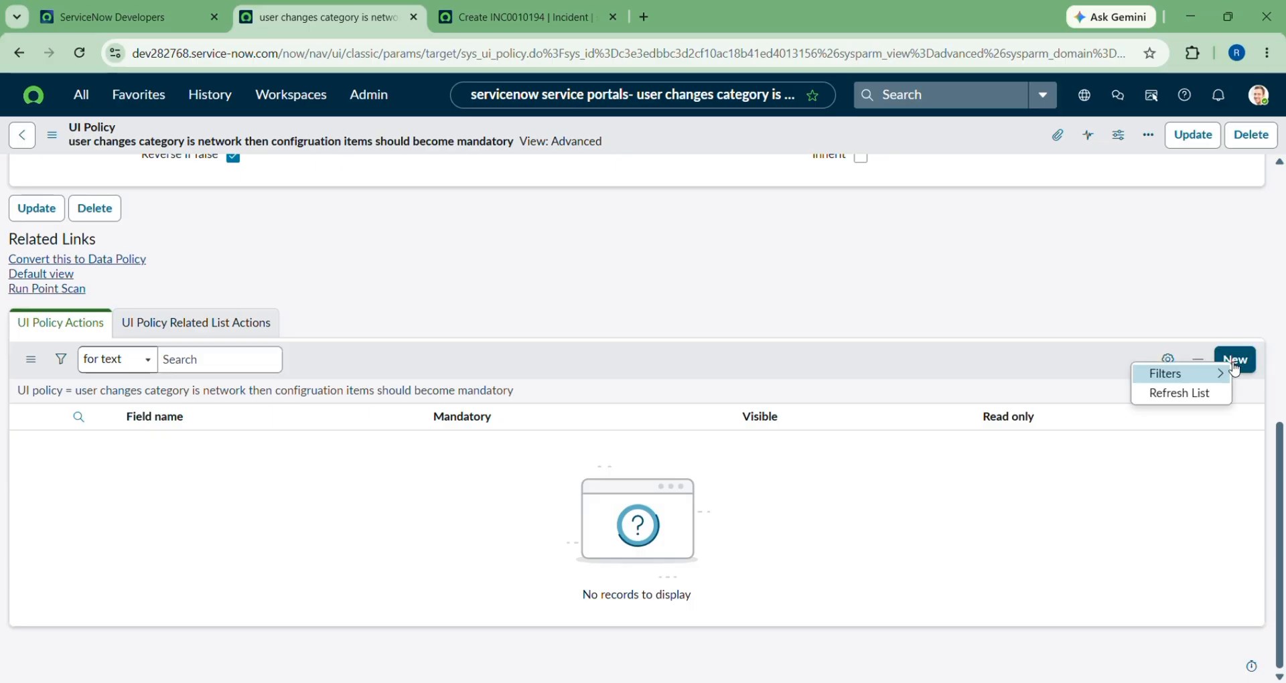
key("Escape")
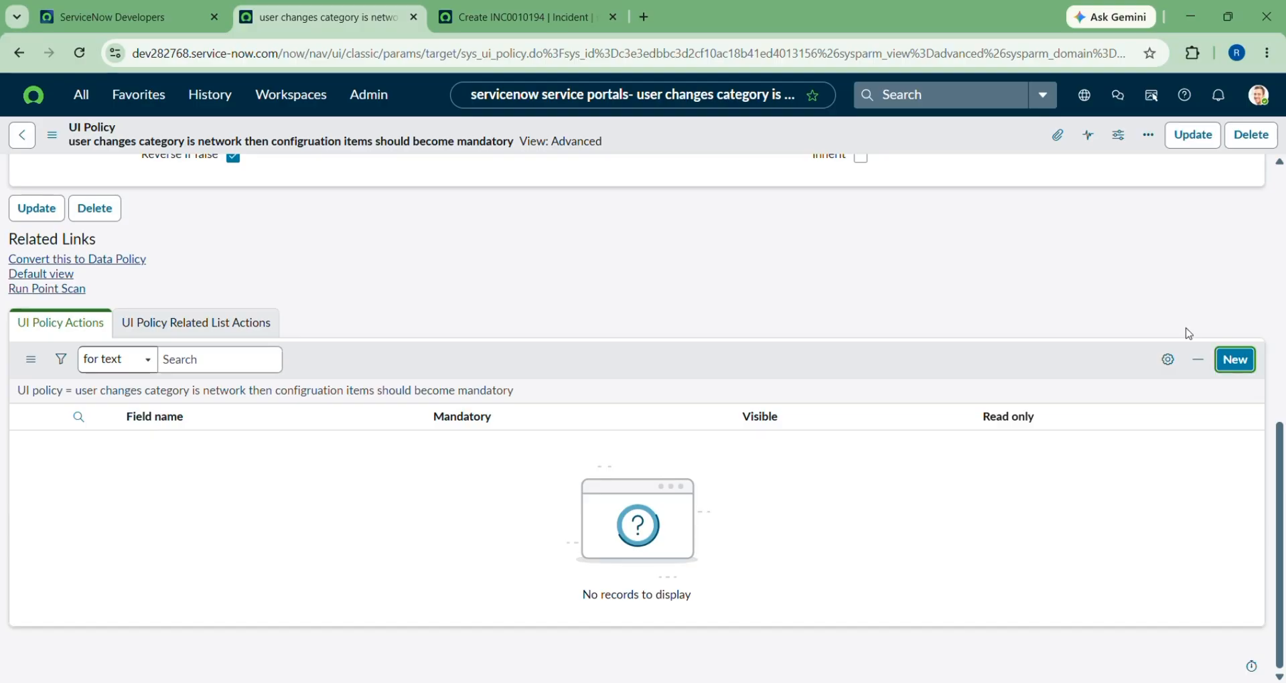
scroll(1006, 306, "up", 5)
left_click(1133, 432)
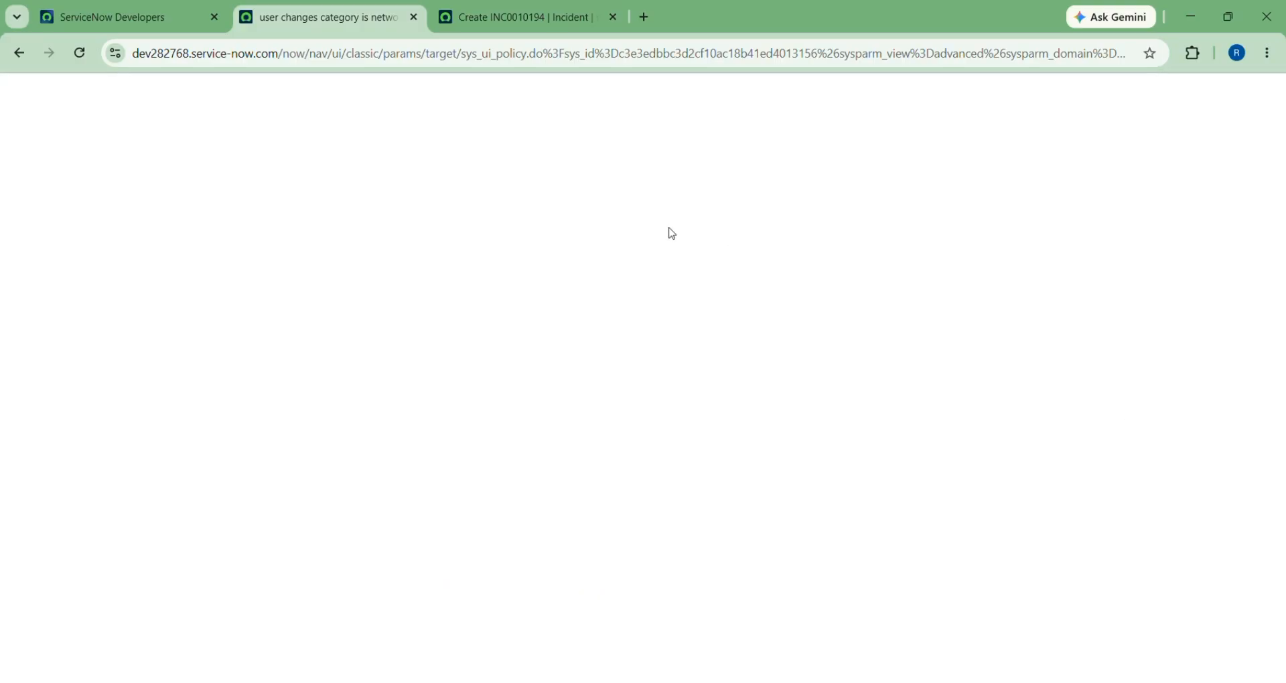
scroll(668, 227, "down", 5)
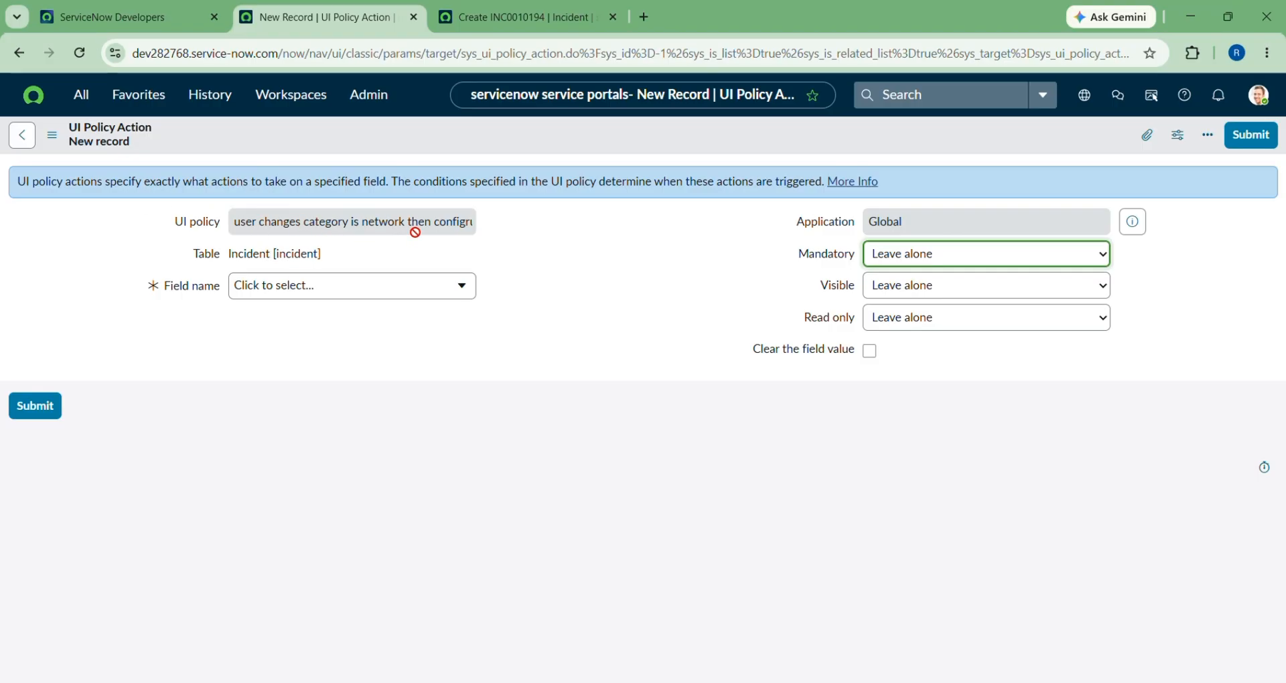
left_click(423, 293)
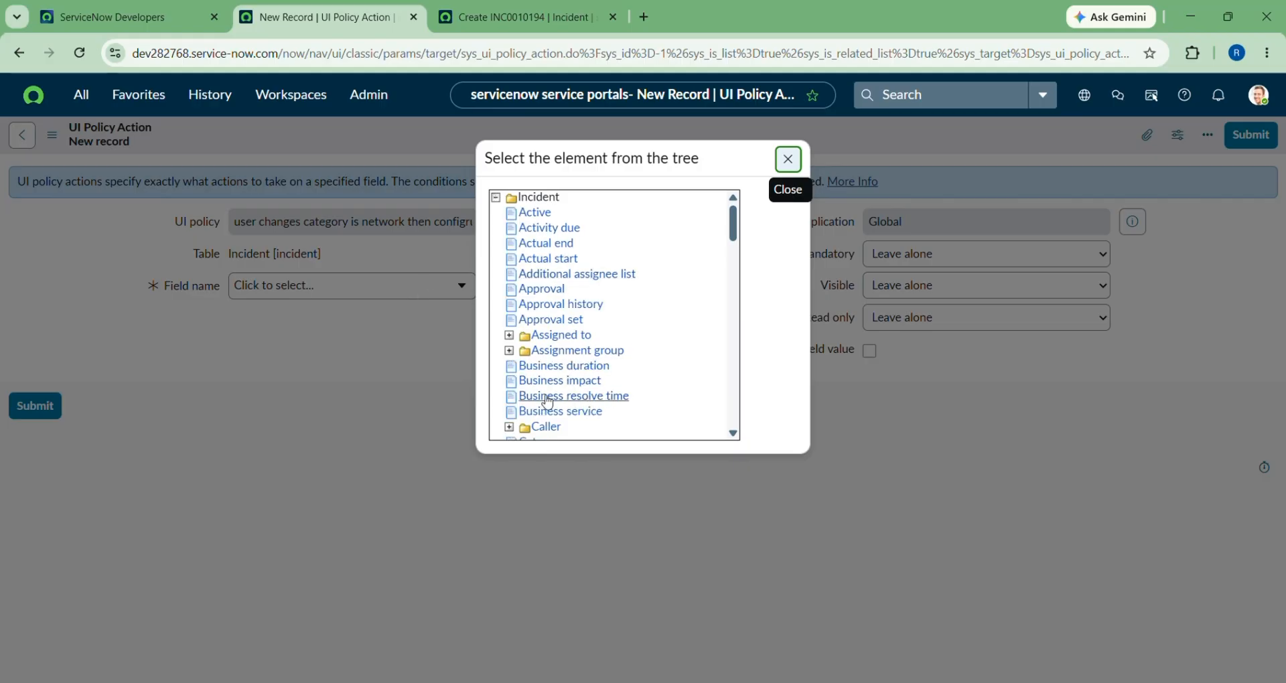
scroll(556, 368, "down", 2)
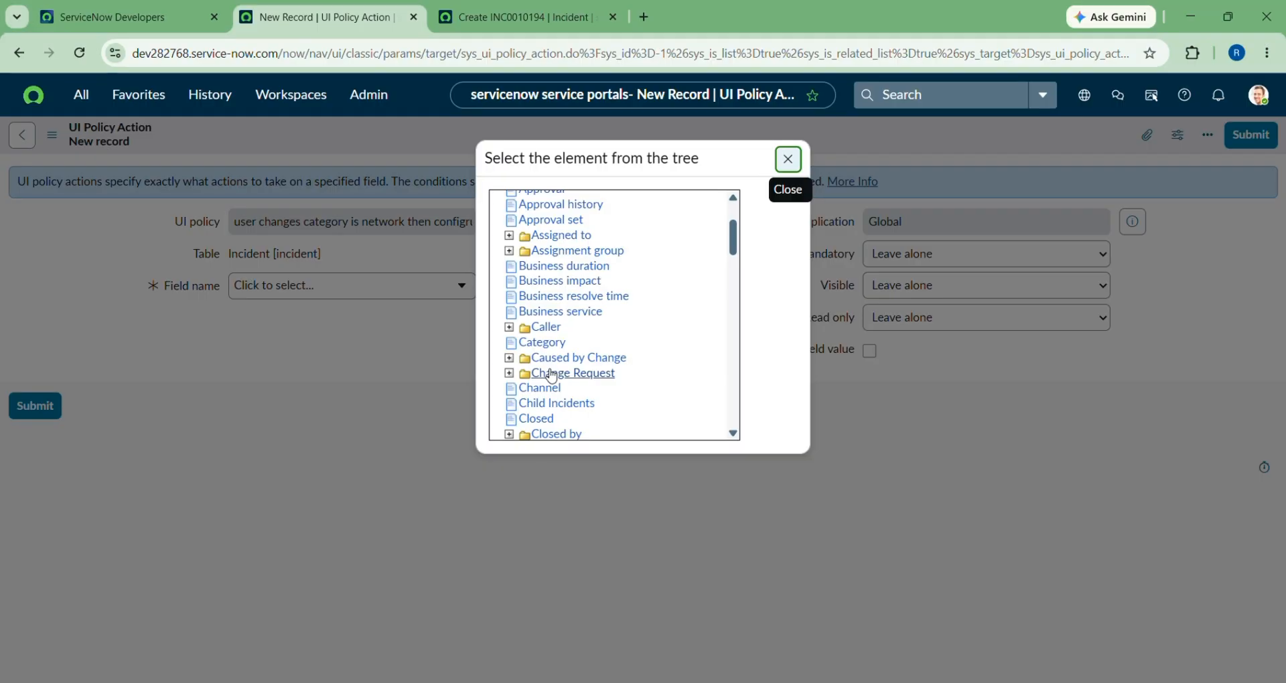
scroll(584, 308, "down", 3)
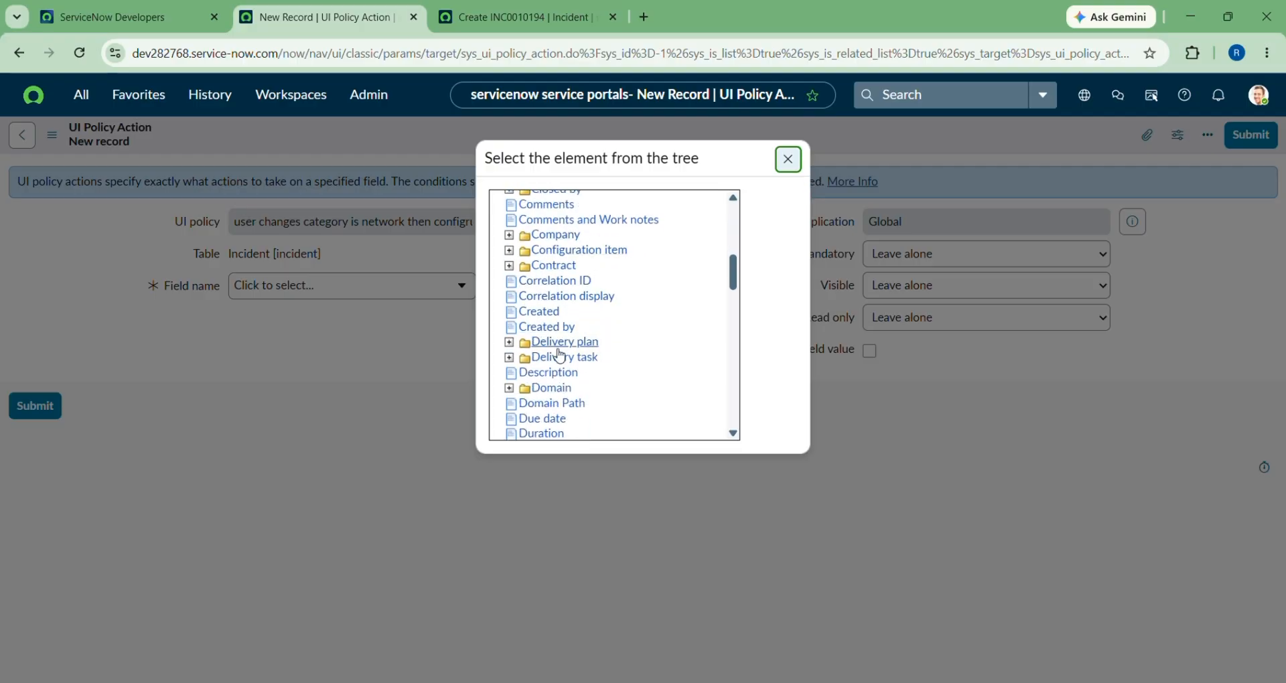
scroll(560, 355, "up", 1)
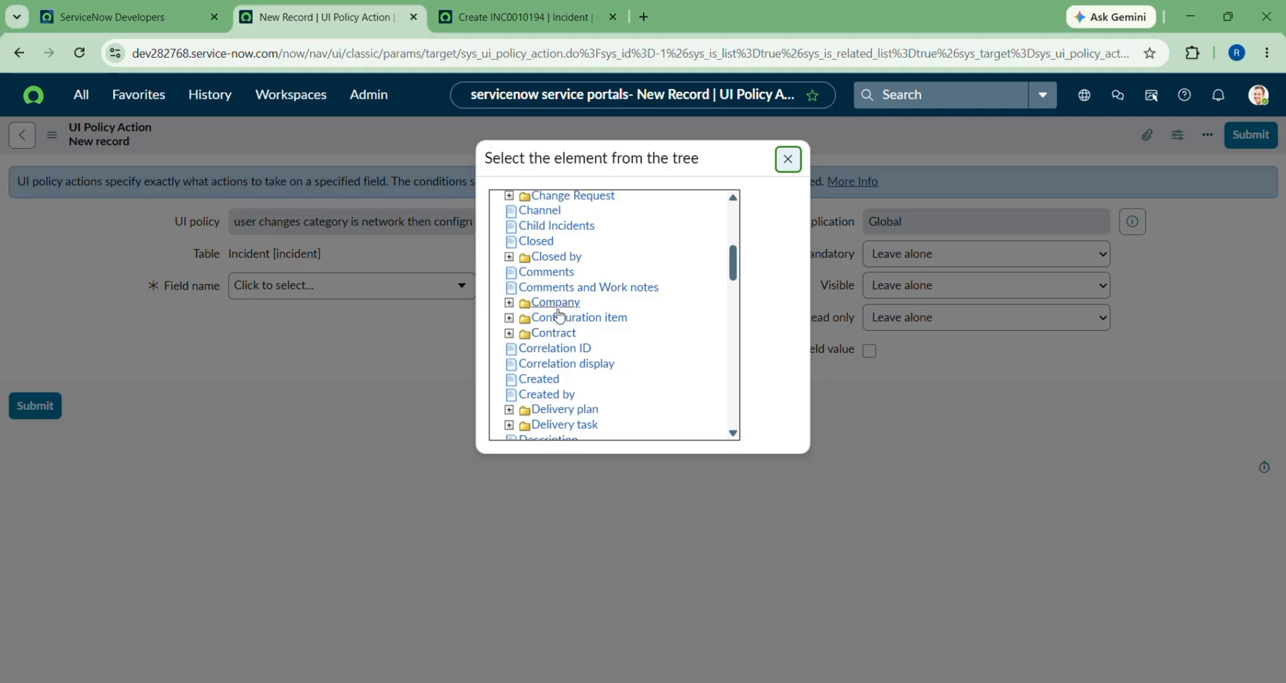
left_click(561, 318)
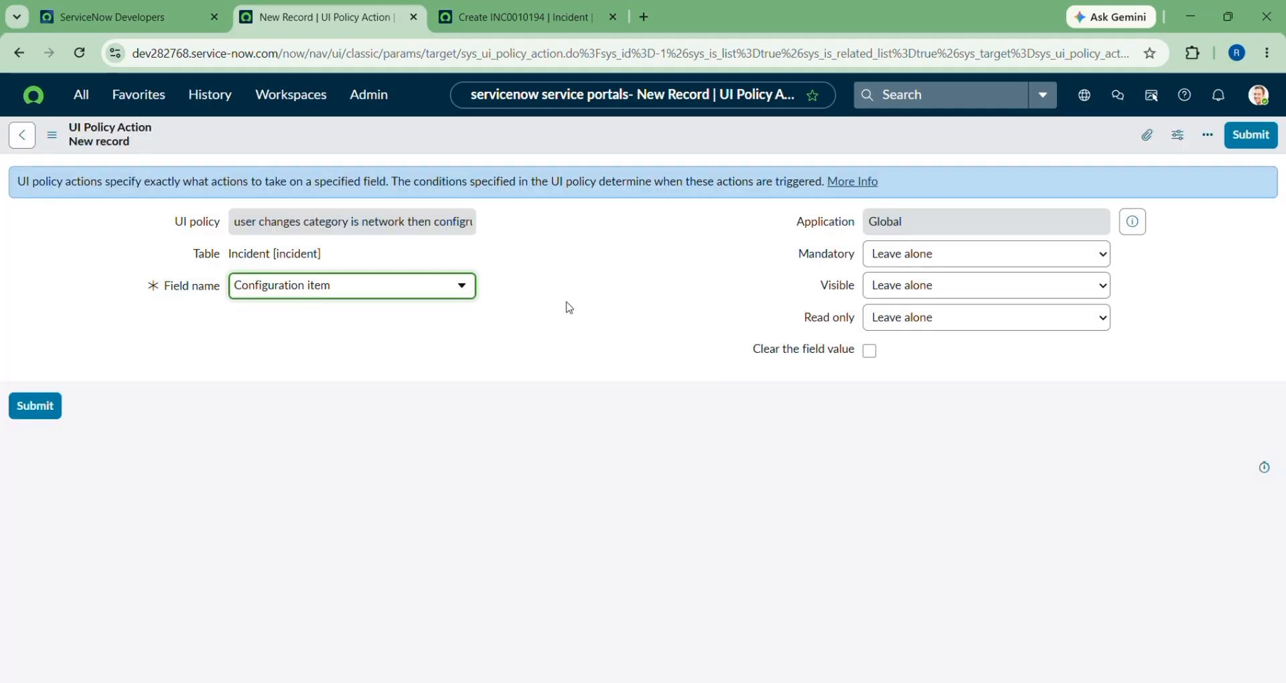
Step: Set Mandatory to True for the Configuration item policy action and submit it
left_click(901, 255)
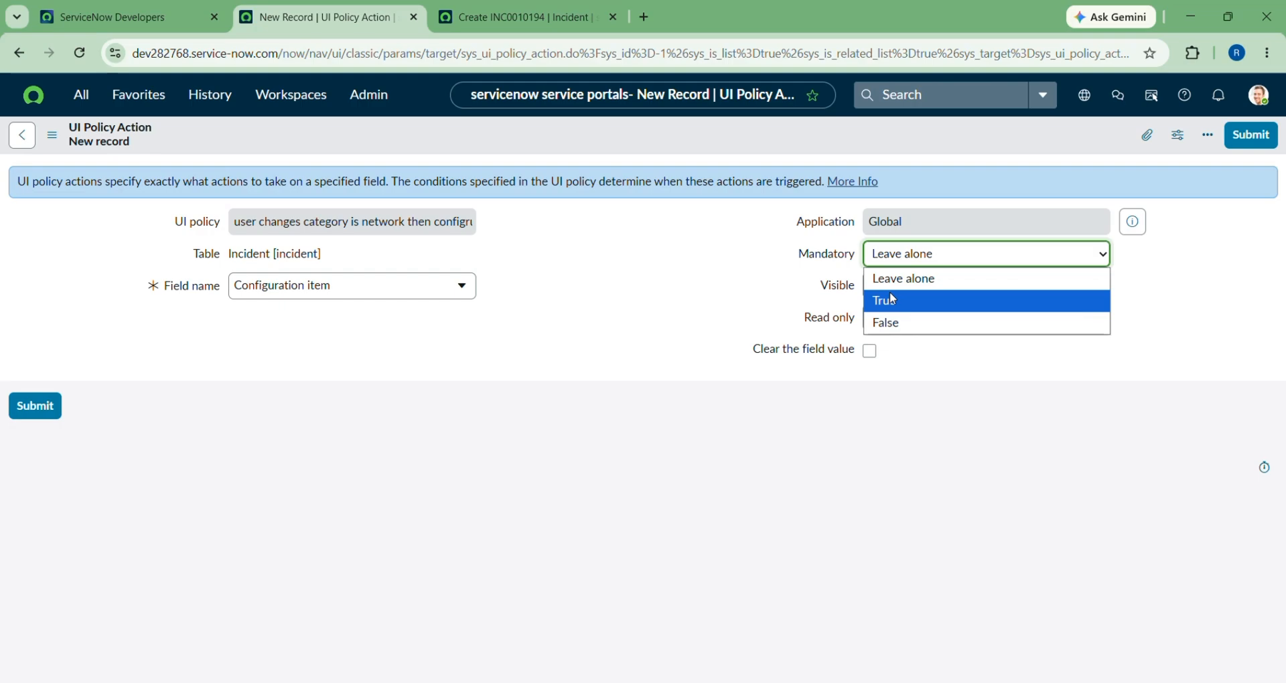
left_click(887, 298)
left_click(902, 255)
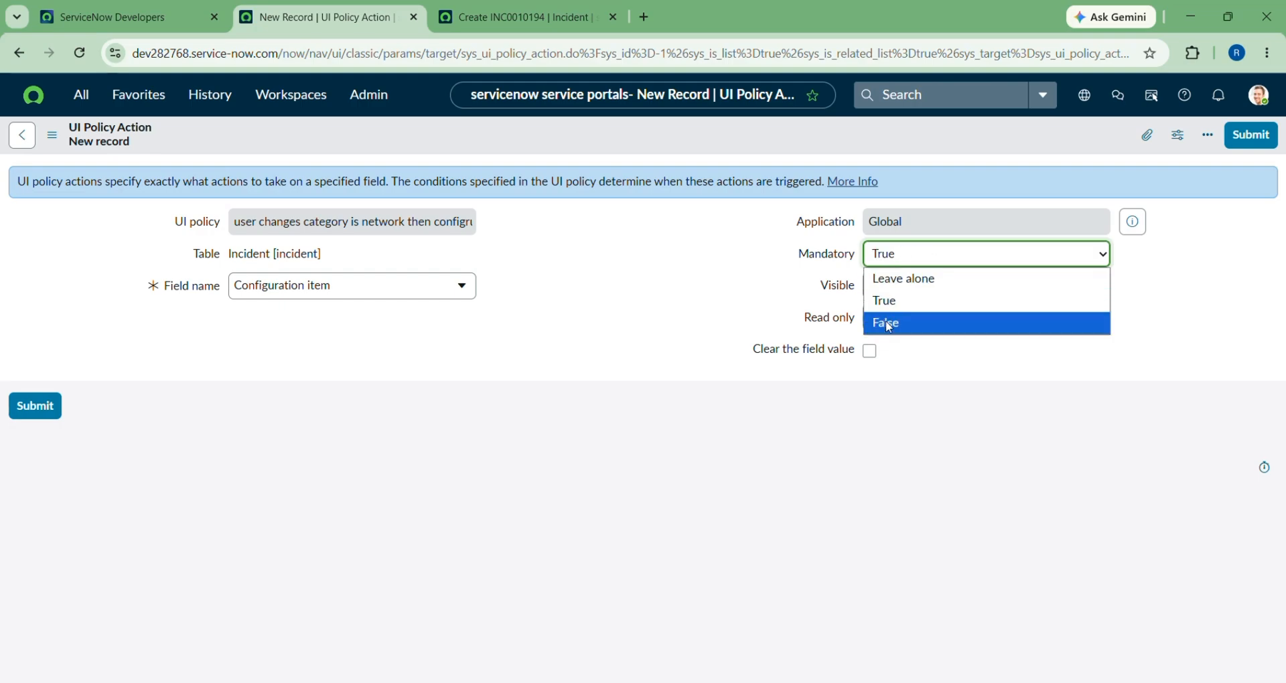
left_click(883, 322)
left_click(878, 253)
left_click(881, 300)
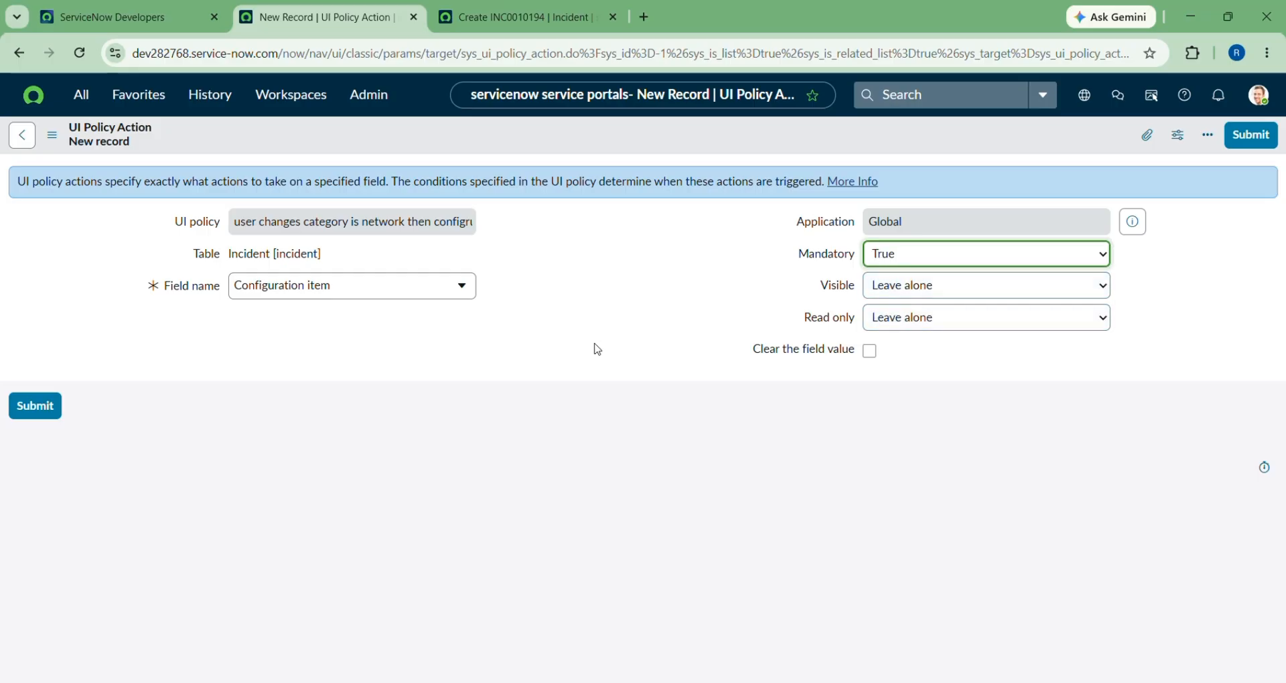
left_click(34, 407)
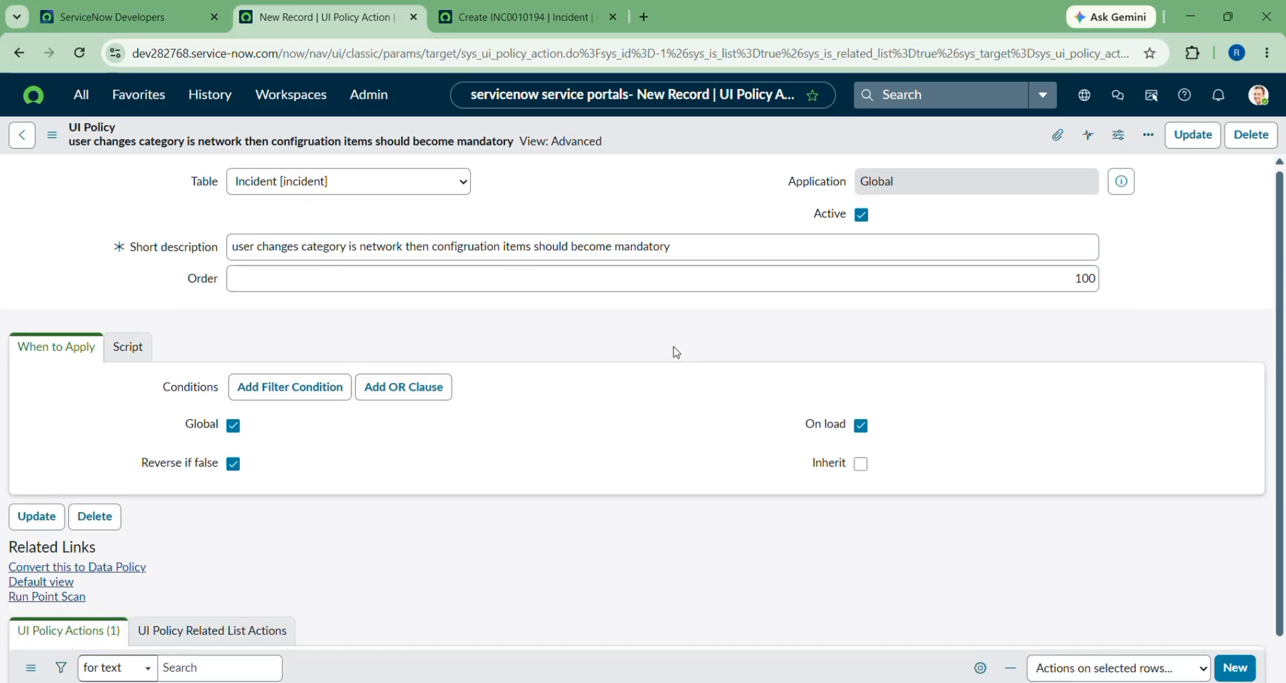
Step: Examine the cmdb_ci entry in the UI Policy Actions list, including its Mandatory, Visible and Read only values
scroll(541, 389, "down", 1)
scroll(521, 502, "down", 3)
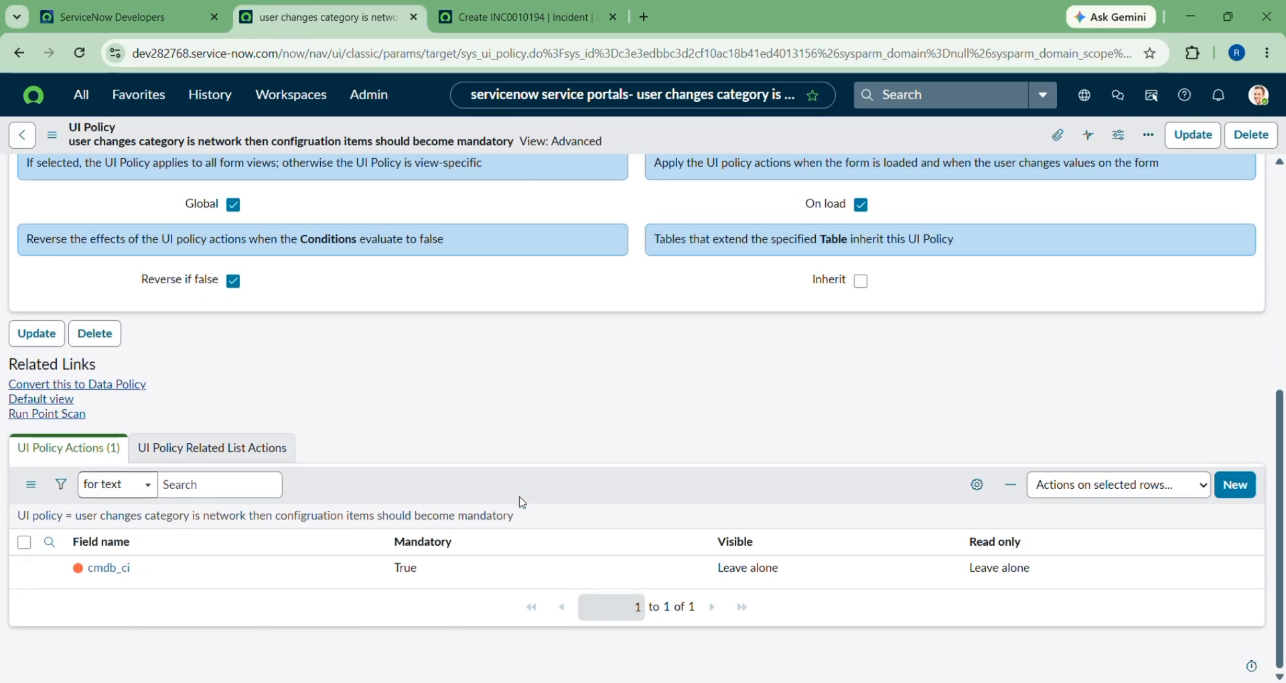
scroll(277, 597, "up", 2)
scroll(277, 598, "up", 2)
scroll(278, 598, "left", 3)
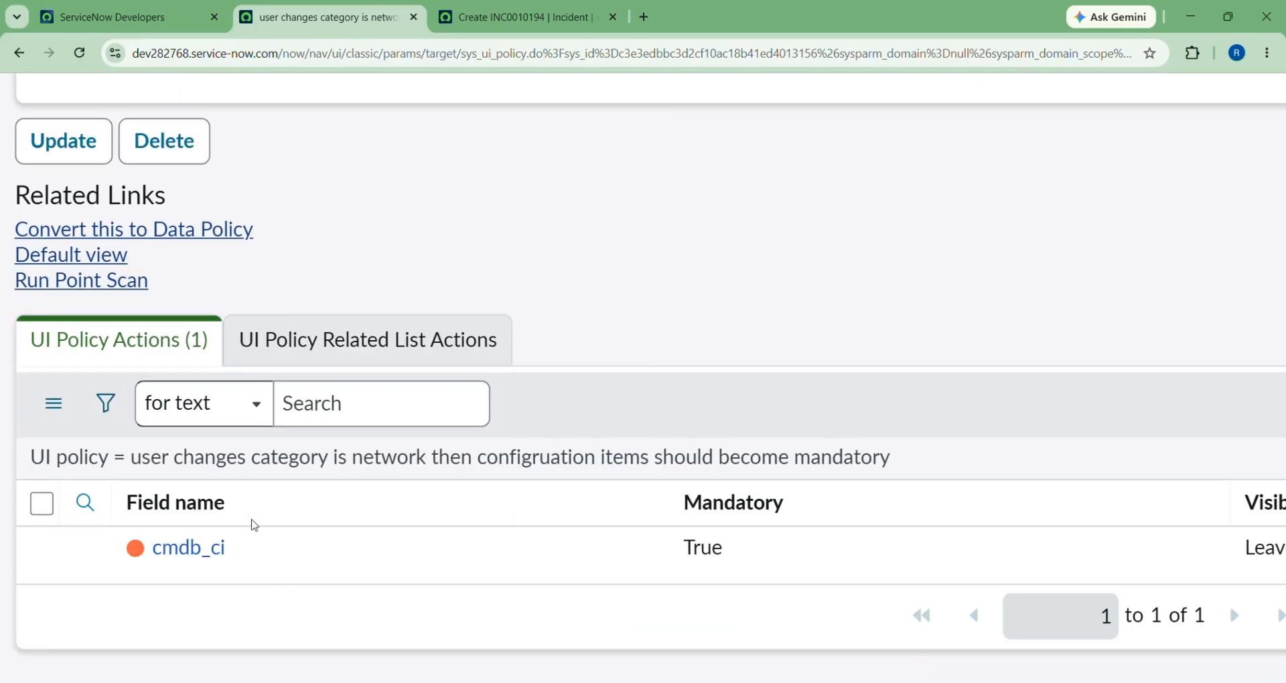
scroll(703, 523, "right", 4)
scroll(551, 557, "right", 5)
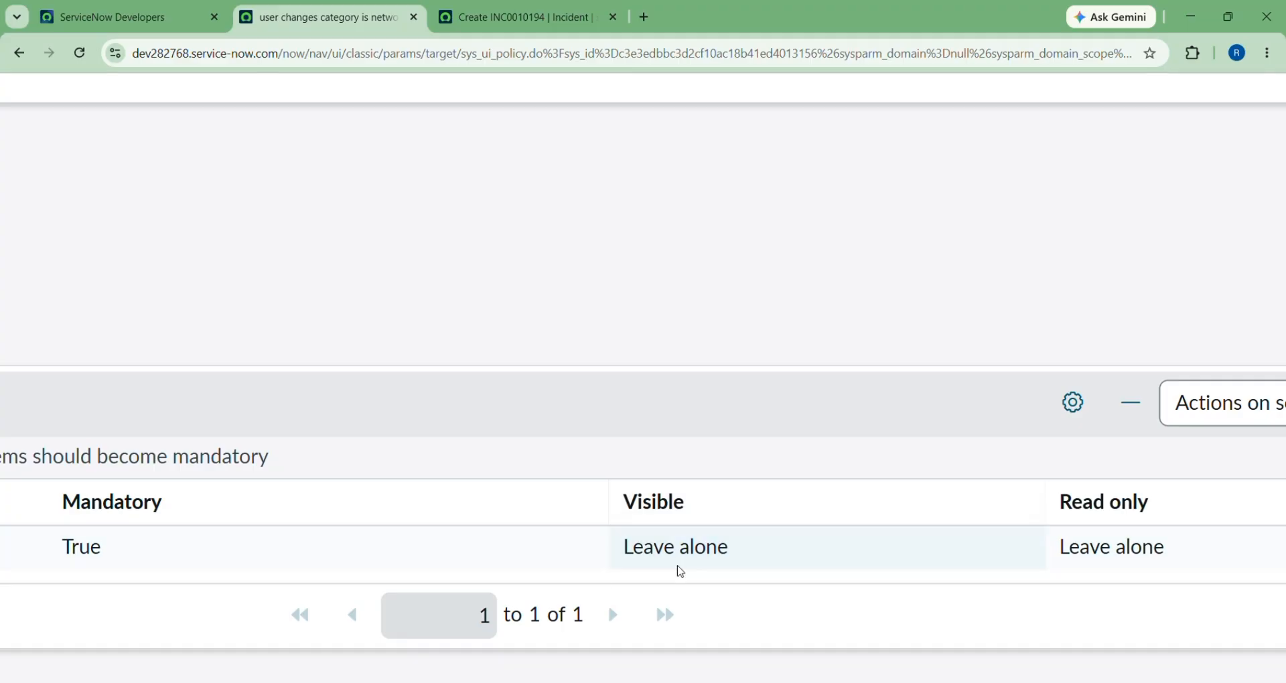
scroll(1024, 525, "down", 5)
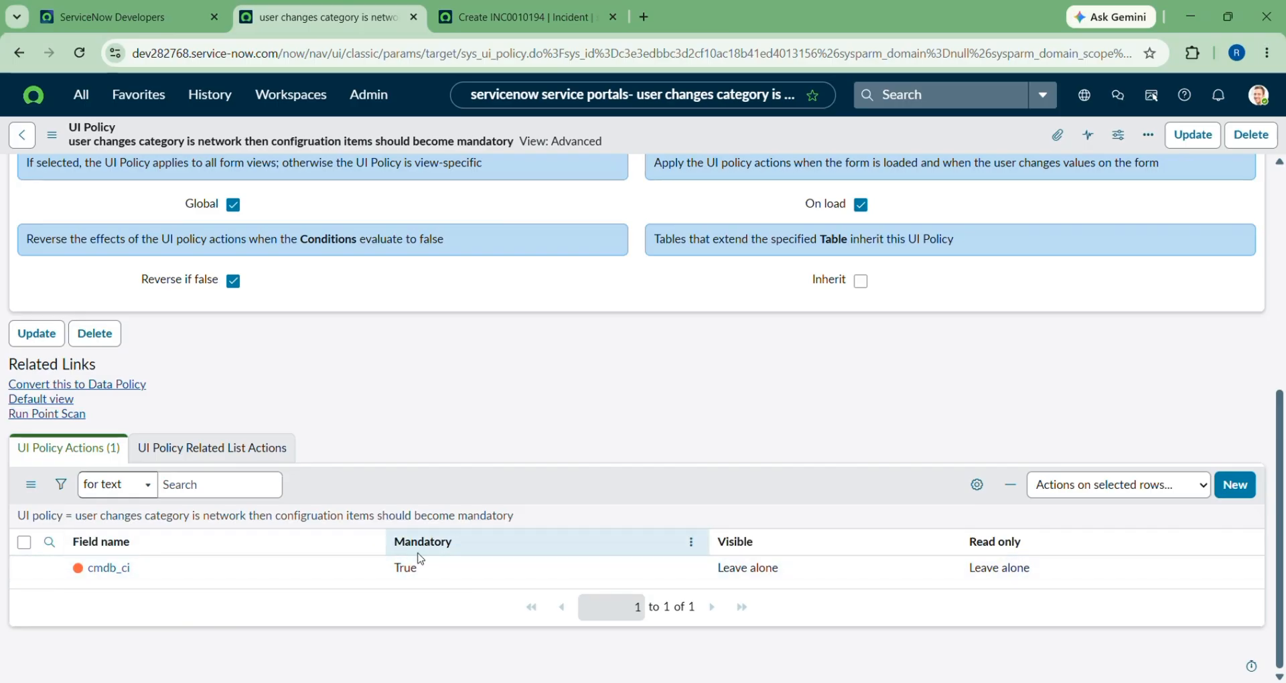
scroll(420, 558, "up", 10)
Step: Switch to the new incident form and choose Network as its Category
left_click(495, 15)
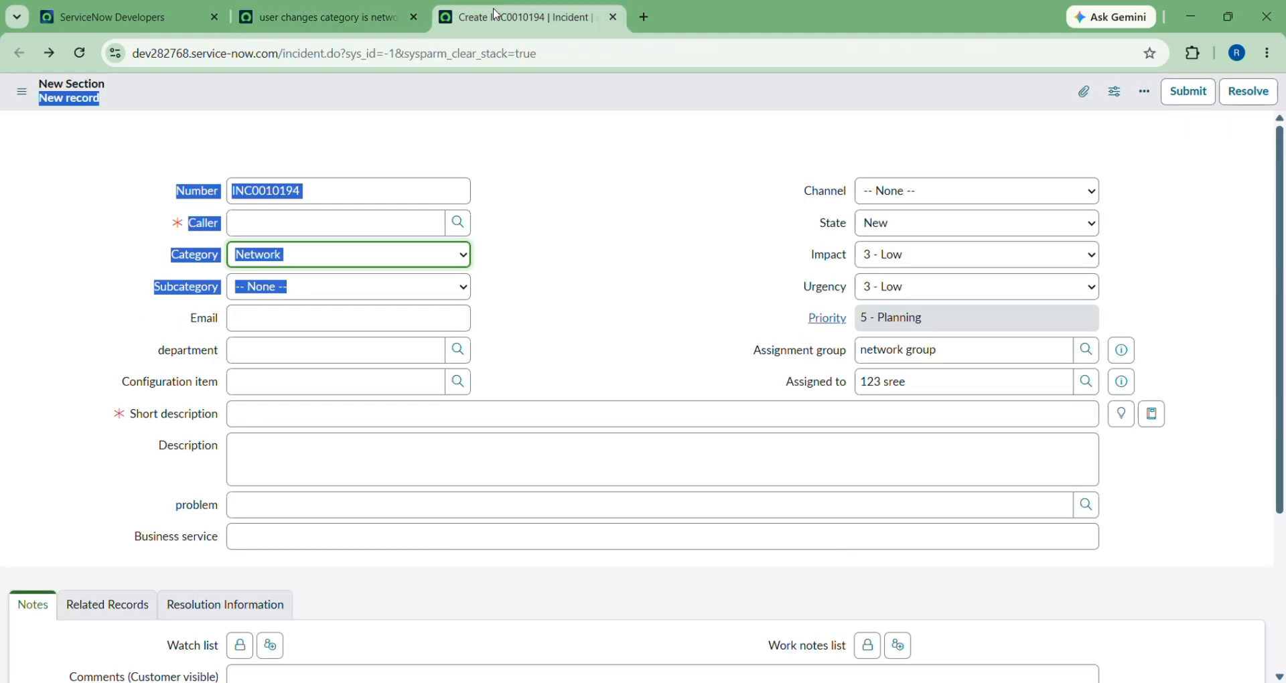
left_click(73, 175)
scroll(551, 177, "down", 1)
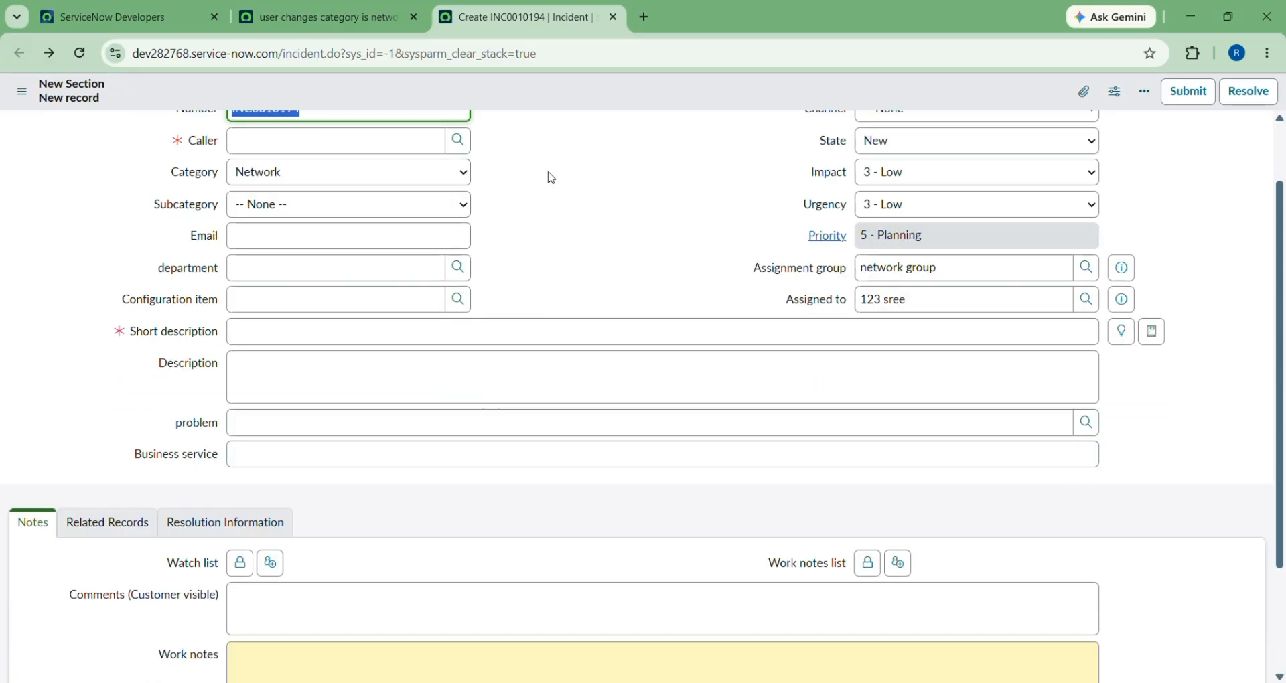
scroll(549, 178, "down", 2)
scroll(525, 163, "up", 3)
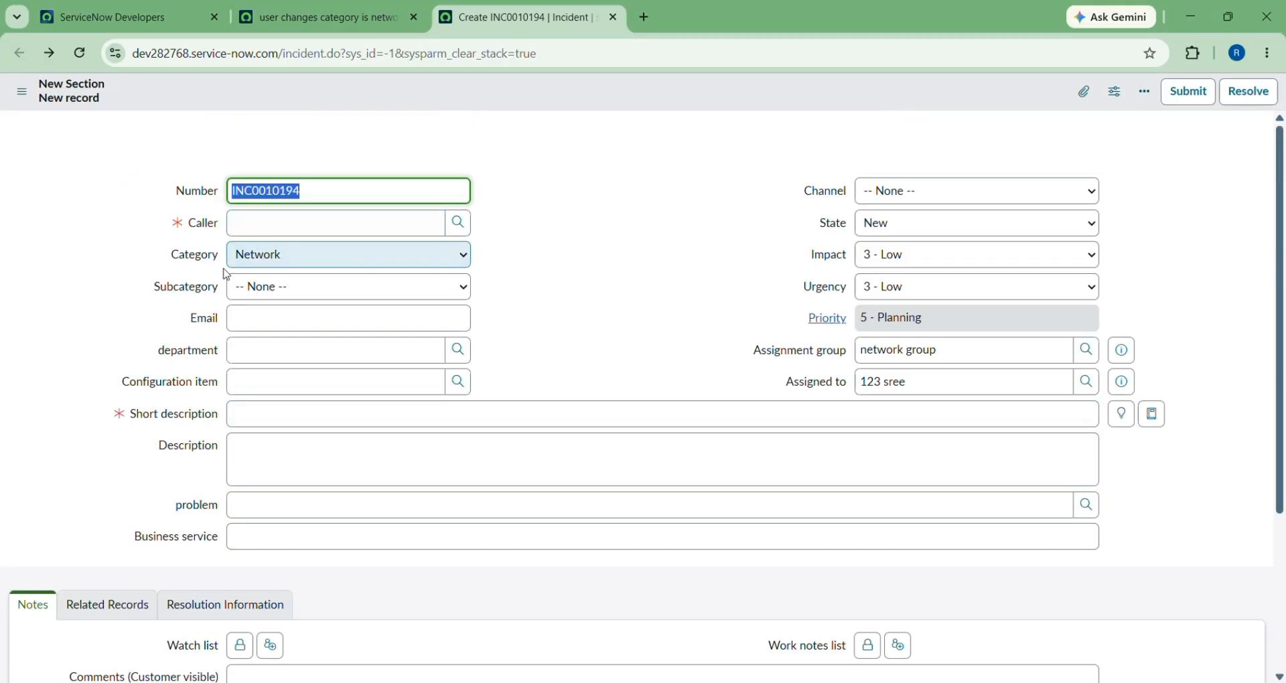
left_click(282, 254)
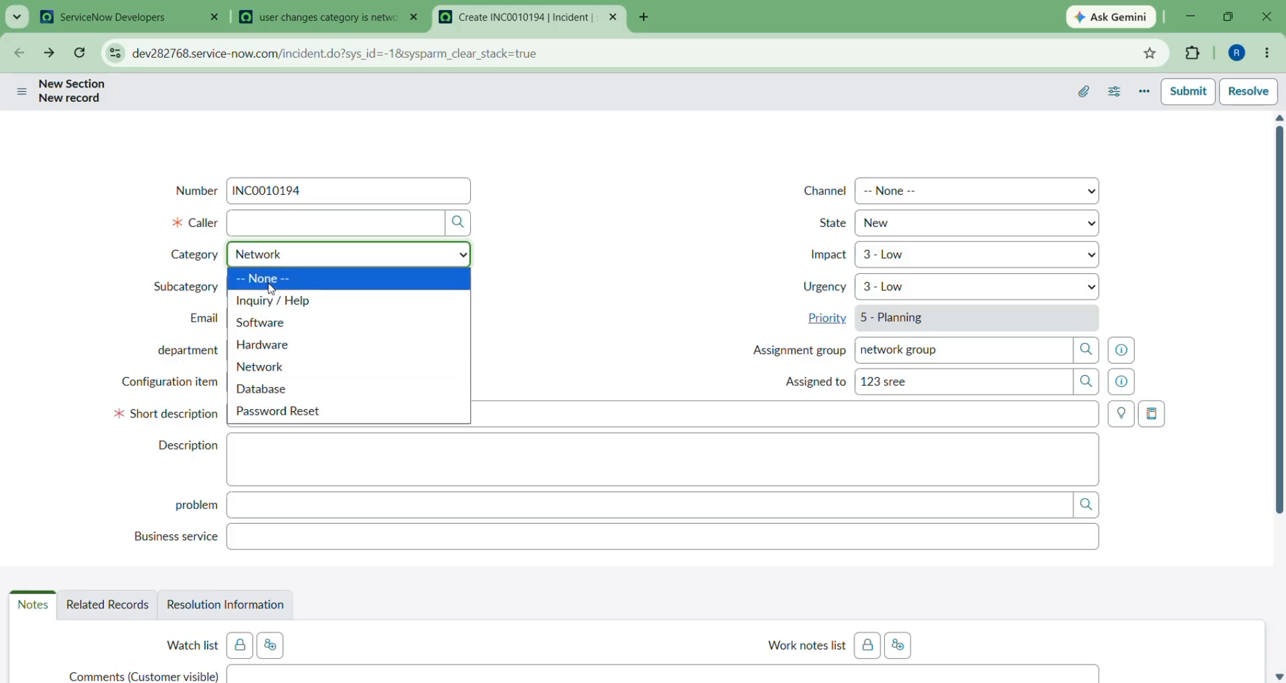
left_click(265, 373)
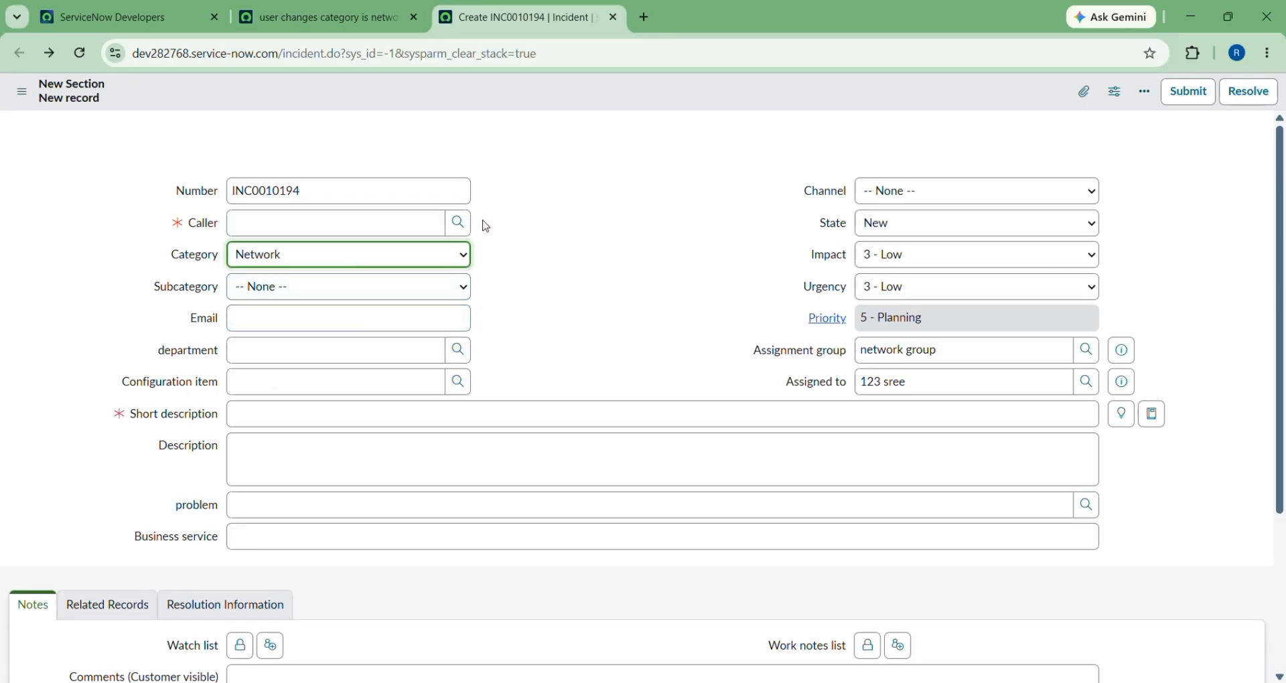
Step: Set the incident's Caller to survey user and its Short description to "testing", and save it while staying on the record
left_click(458, 222)
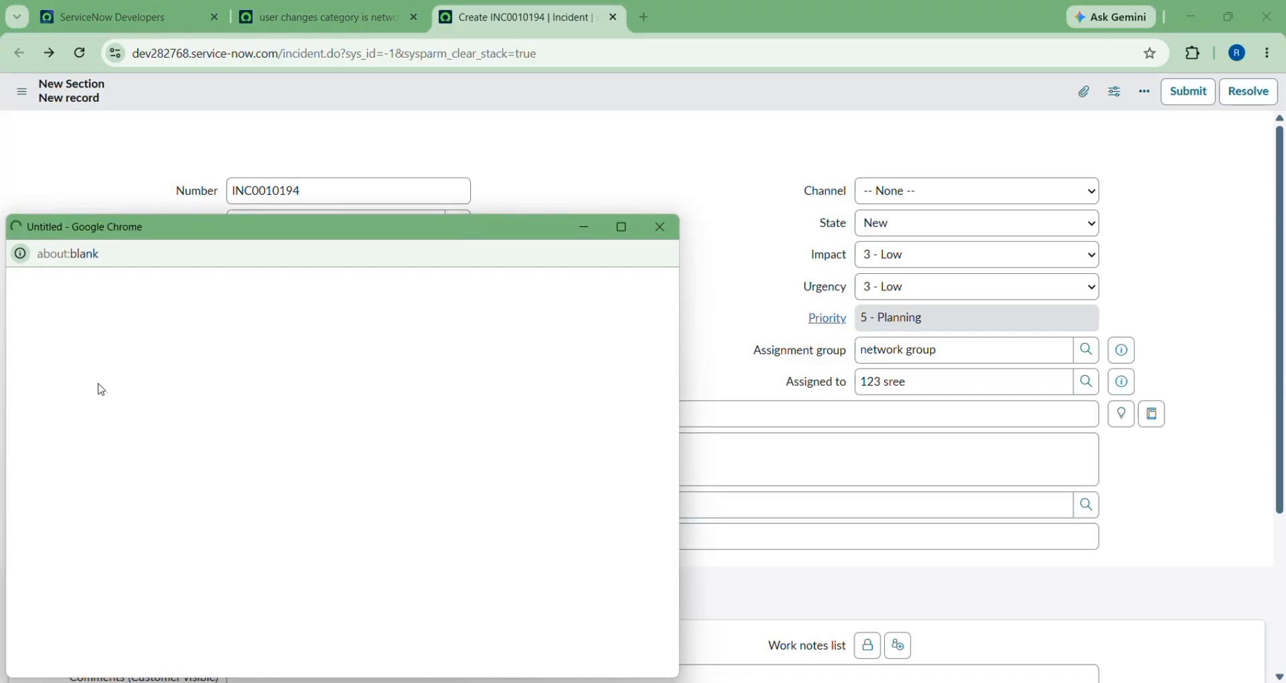
left_click(93, 404)
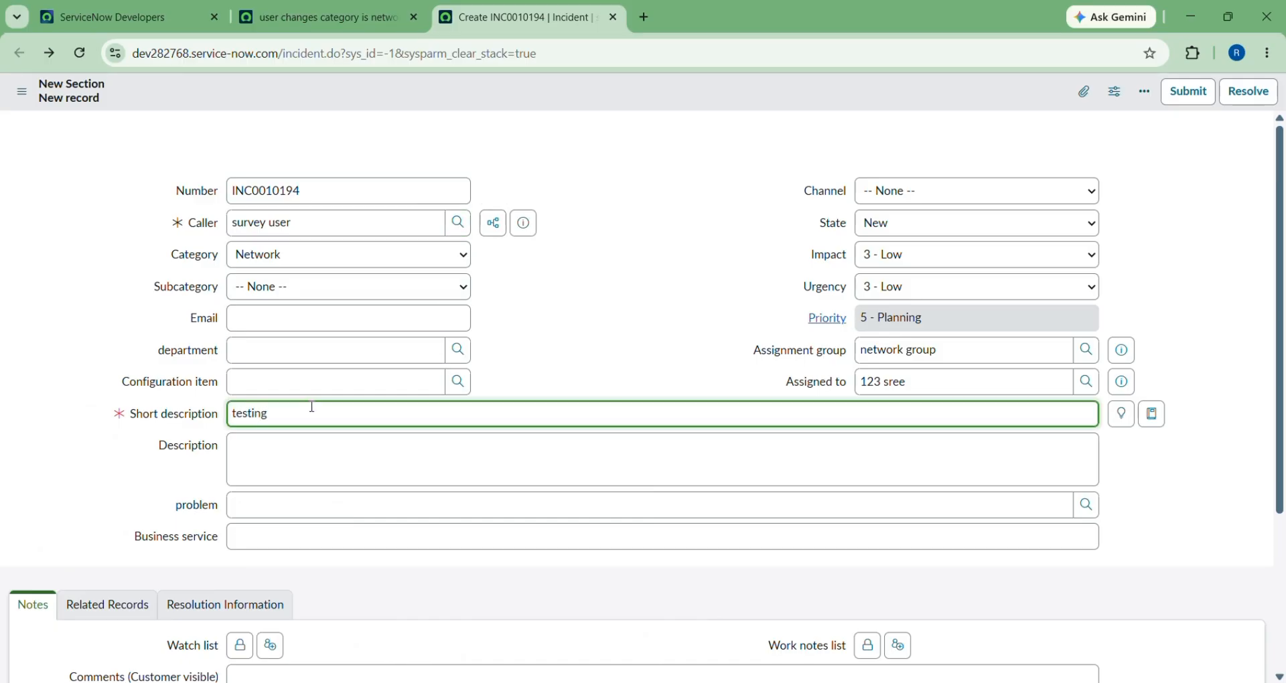
scroll(480, 422, "down", 3)
scroll(499, 391, "up", 3)
right_click(497, 105)
left_click(514, 114)
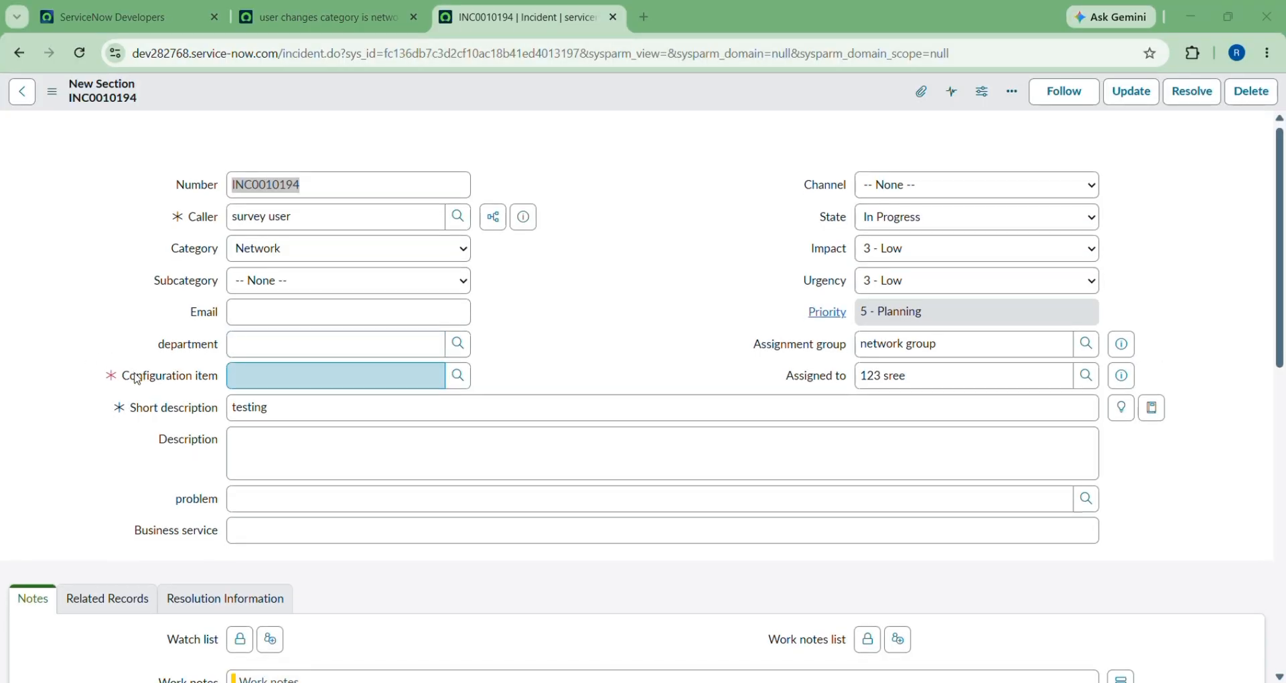
Step: Examine the mandatory marker beside Configuration item on the saved incident whose Category is Network
scroll(135, 379, "up", 2)
scroll(136, 379, "up", 2)
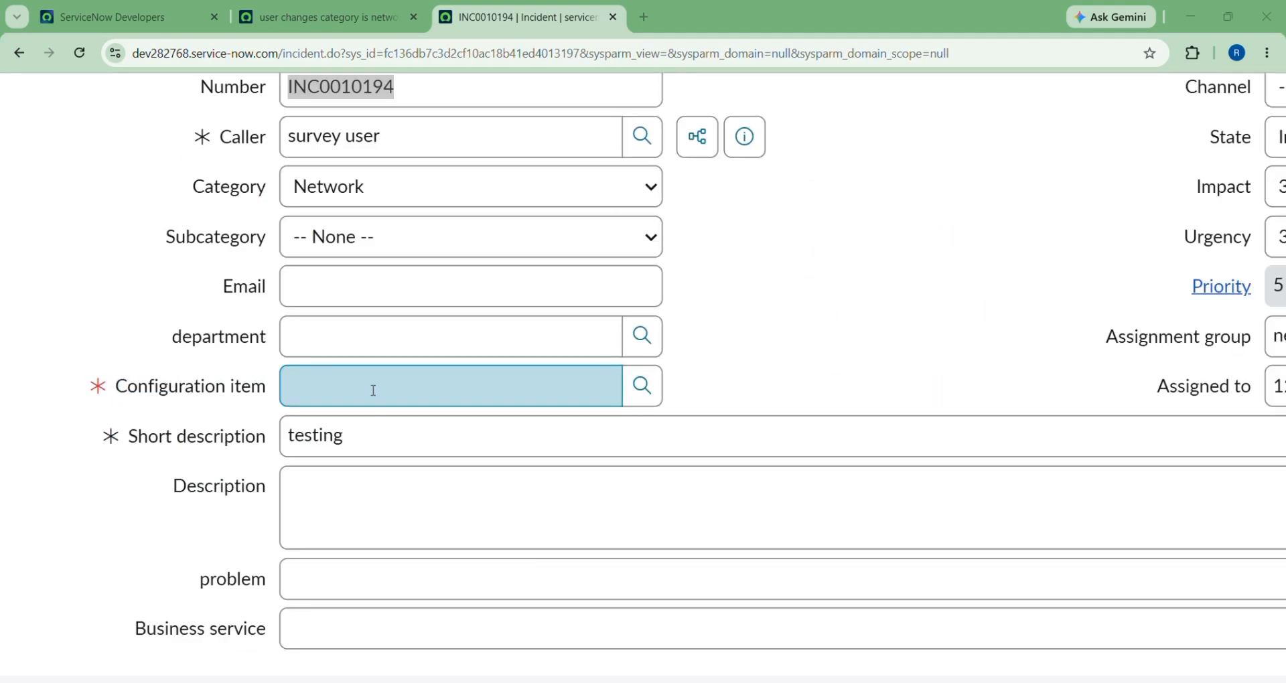
left_click(373, 389)
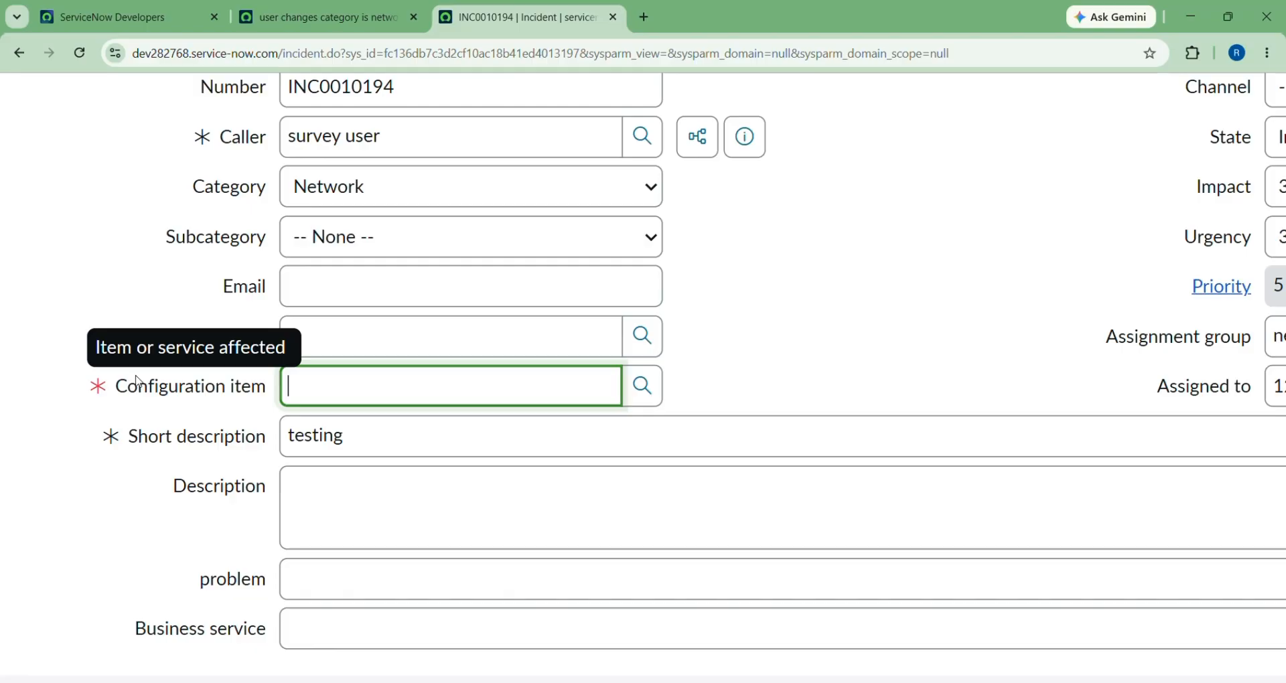
scroll(138, 380, "up", 2)
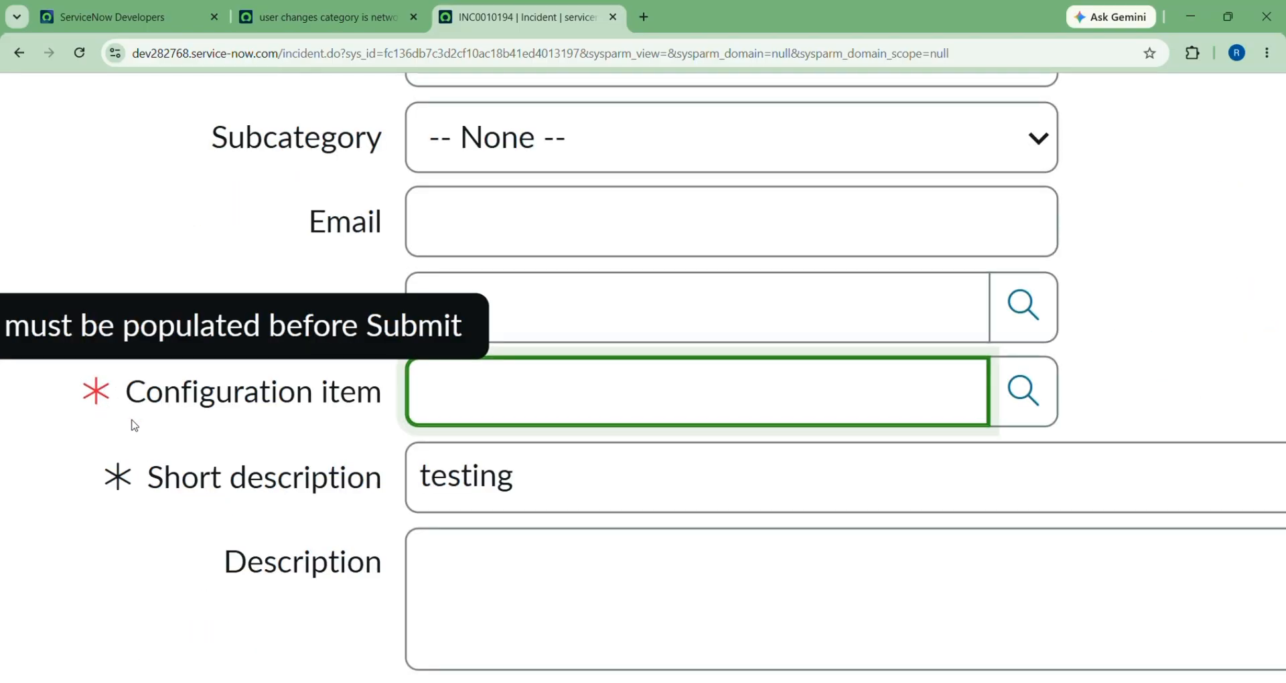
scroll(155, 387, "down", 1)
scroll(155, 387, "down", 3)
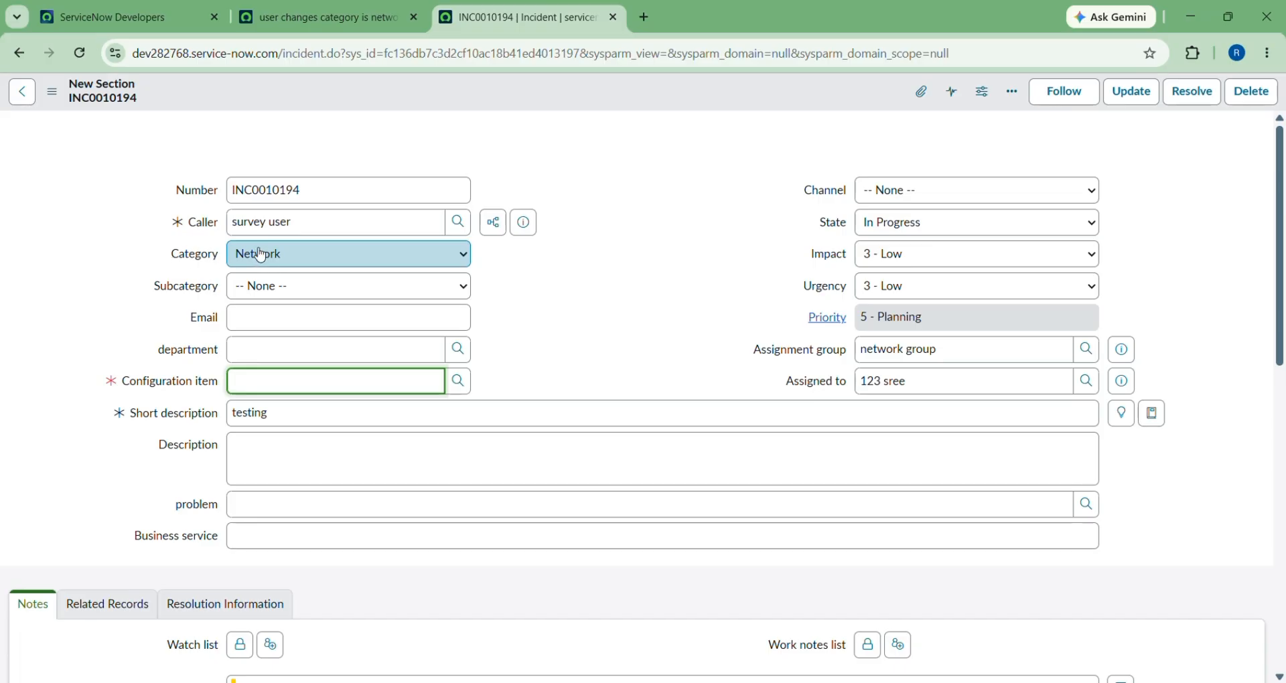
scroll(161, 402, "up", 3)
scroll(160, 403, "up", 2)
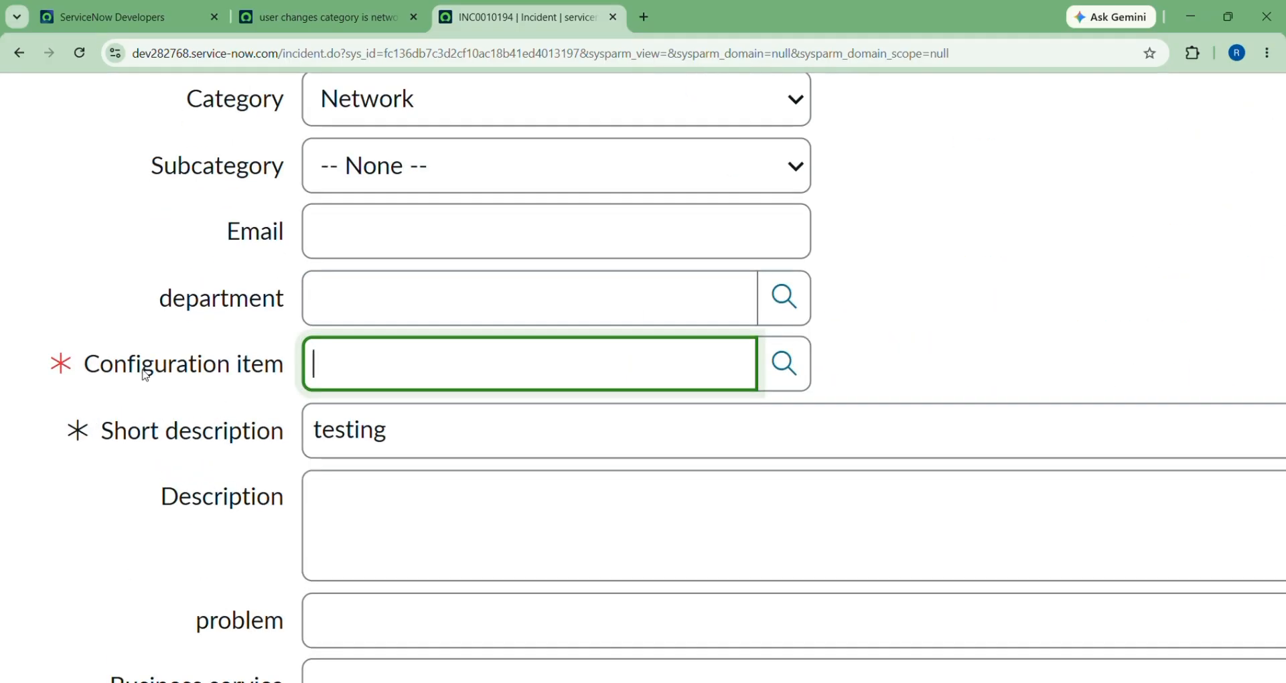
scroll(144, 375, "down", 5)
Step: Change the incident's Category to Software and check the Configuration item label for a mandatory marker
left_click(287, 228)
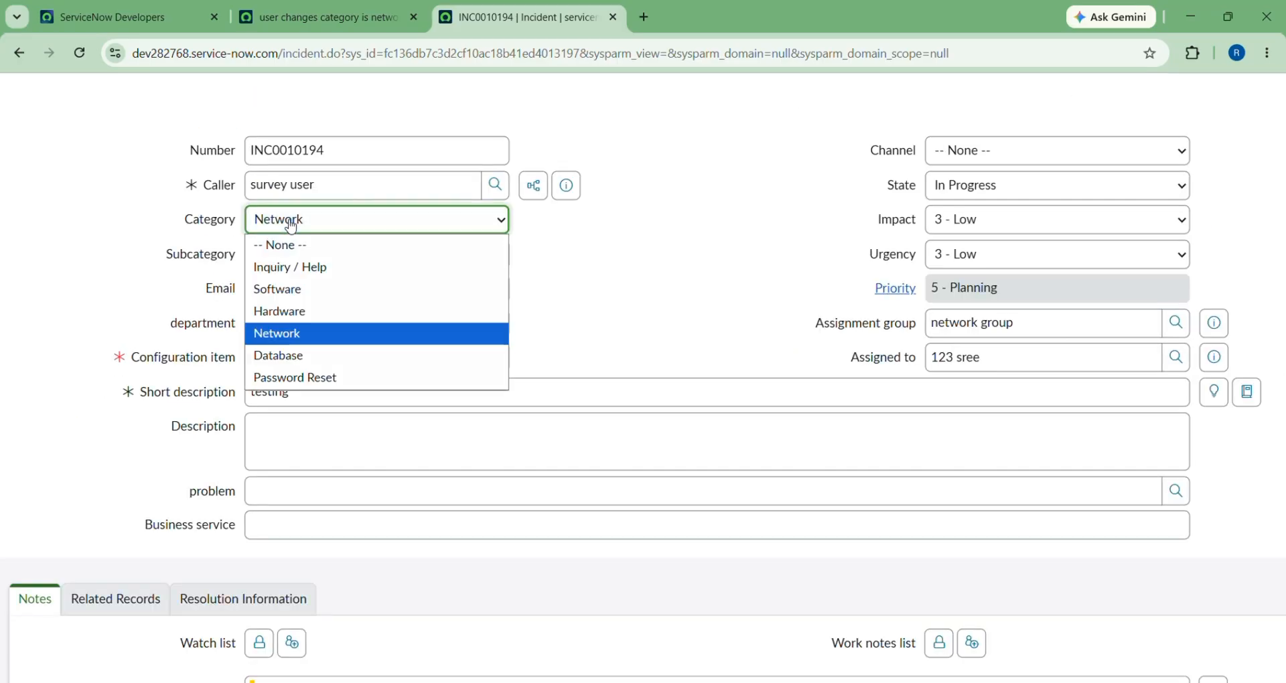
left_click(276, 293)
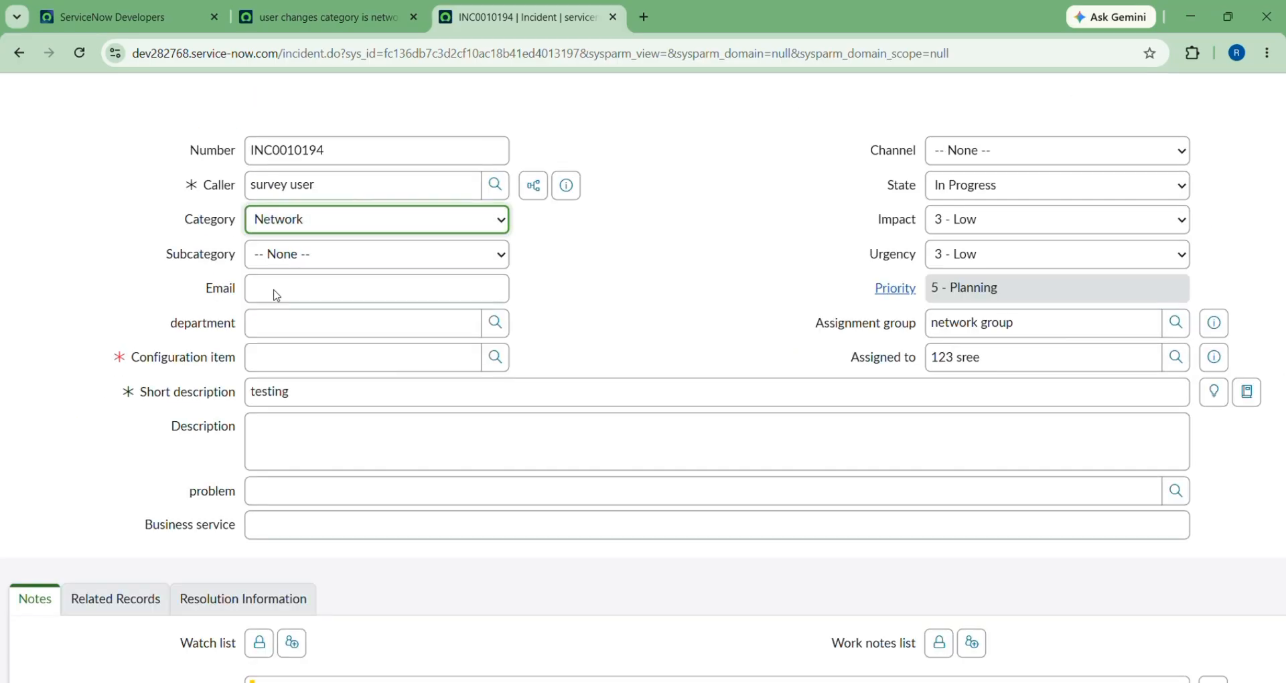
scroll(124, 373, "up", 4)
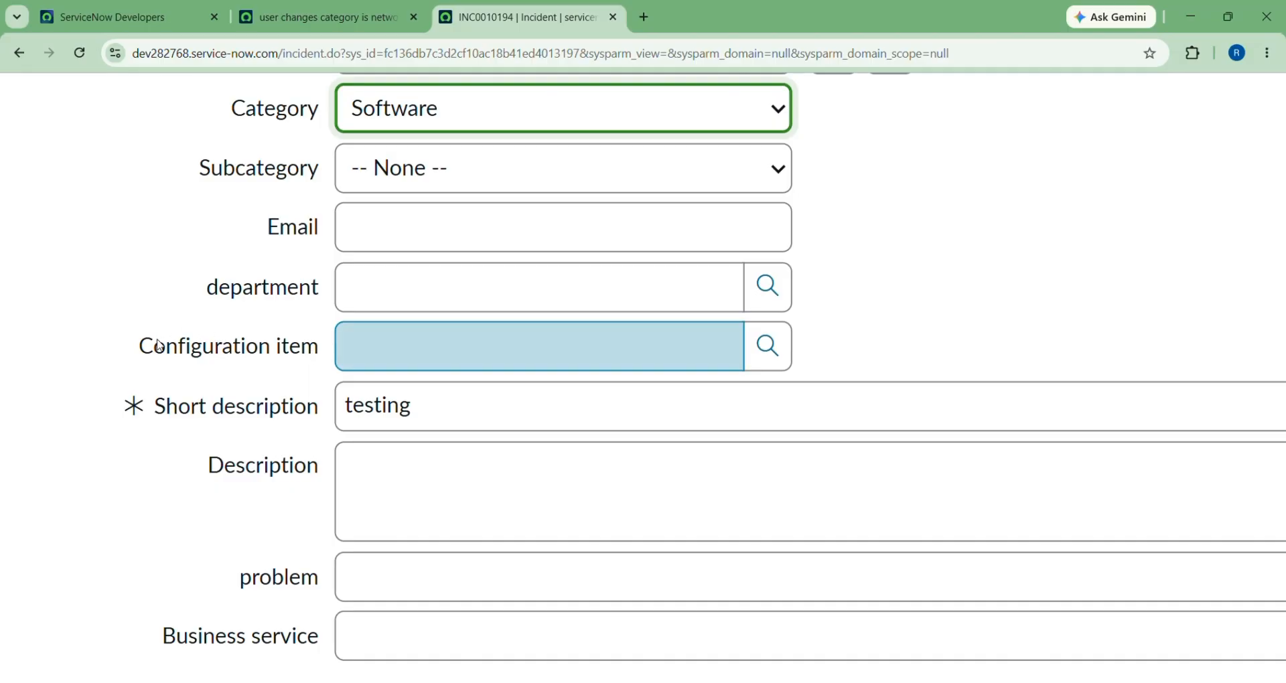
scroll(158, 345, "up", 2)
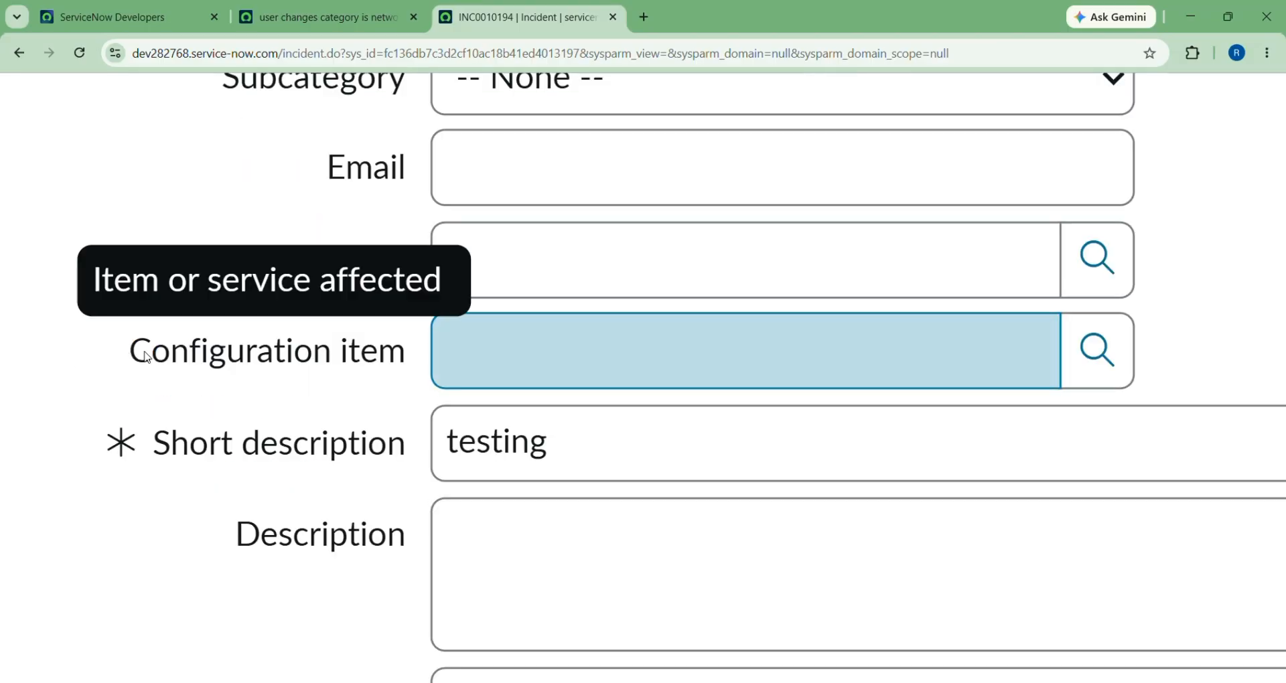
scroll(146, 357, "down", 5)
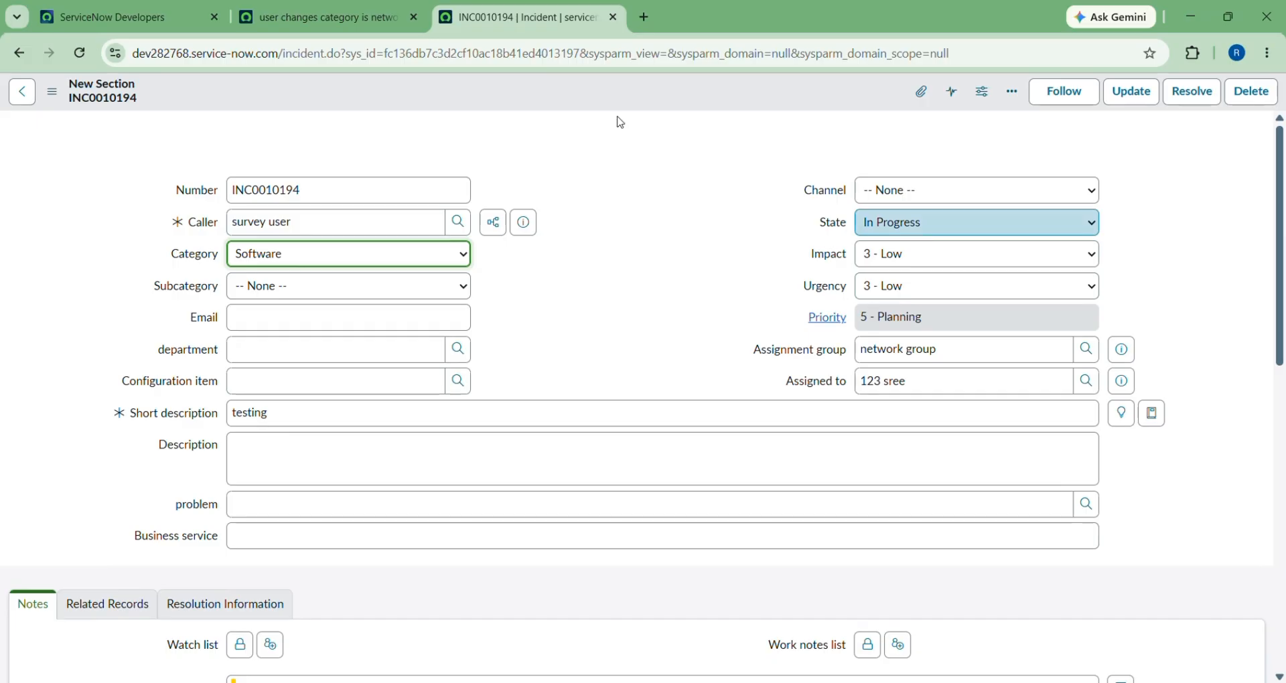
Step: Return to the UI policy record and review its condition, Global, On load and Reverse if false settings
left_click(267, 11)
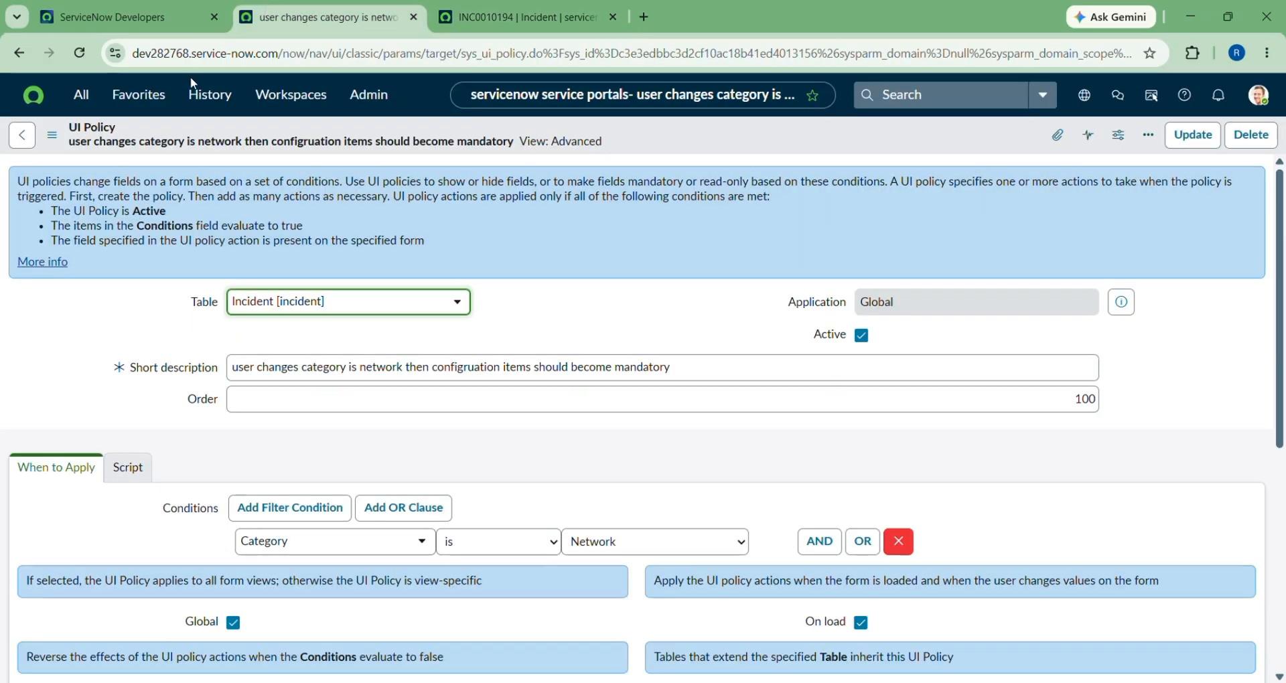
scroll(398, 419, "down", 5)
scroll(398, 418, "up", 1)
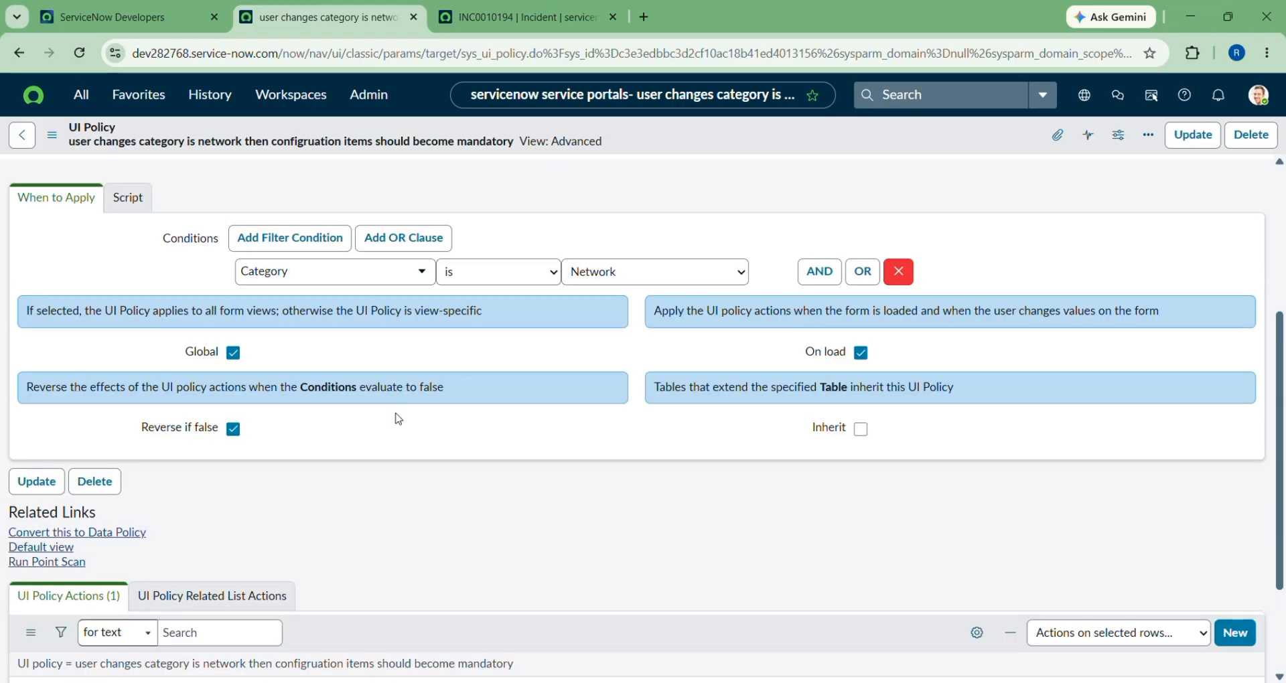
scroll(395, 418, "down", 1)
scroll(394, 417, "up", 4)
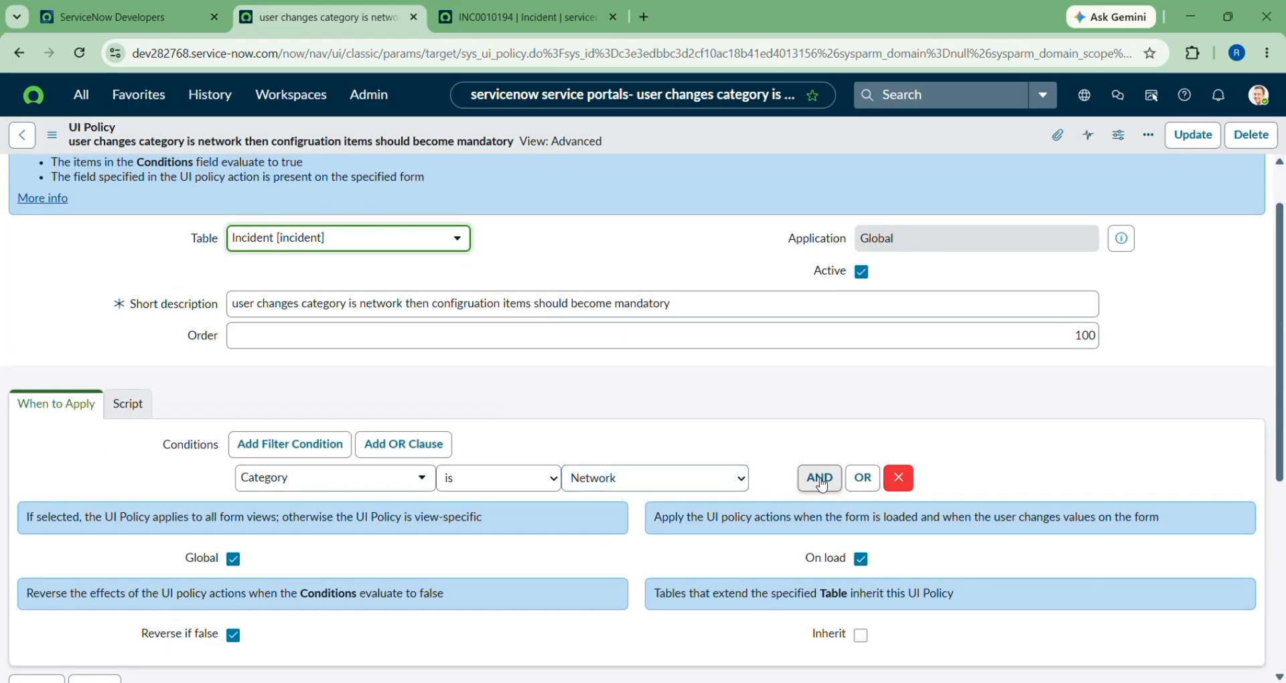
left_click(819, 480)
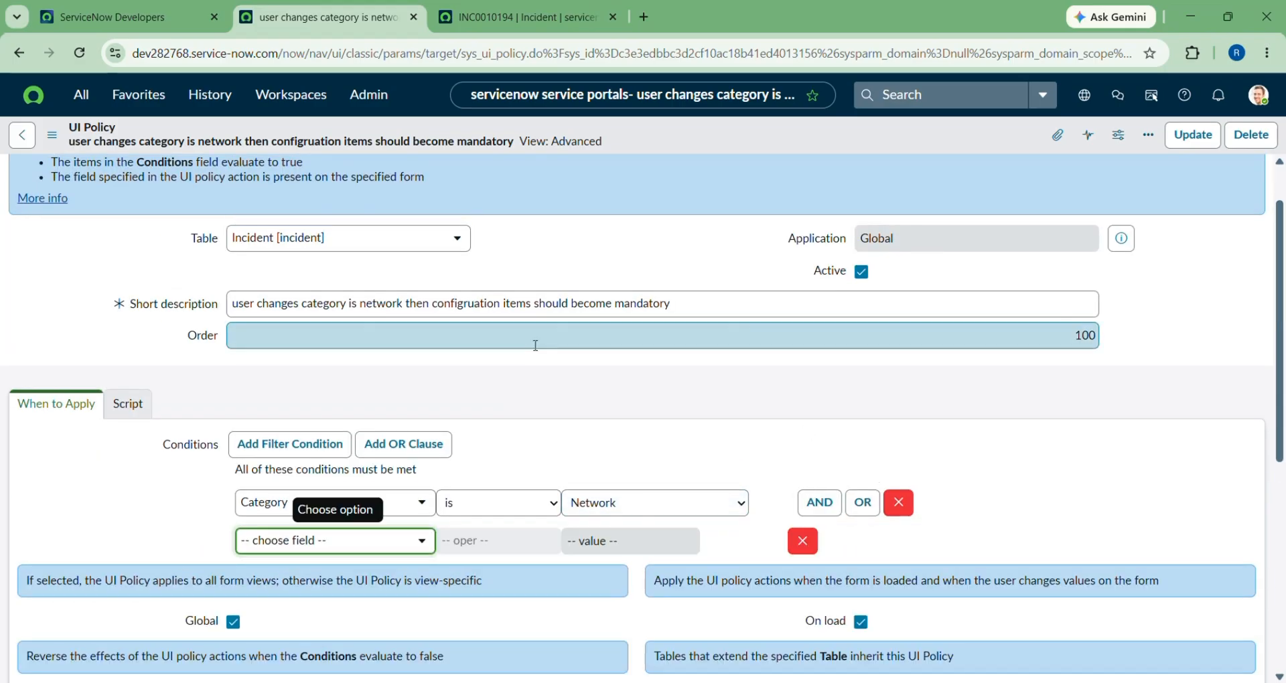
scroll(535, 345, "down", 3)
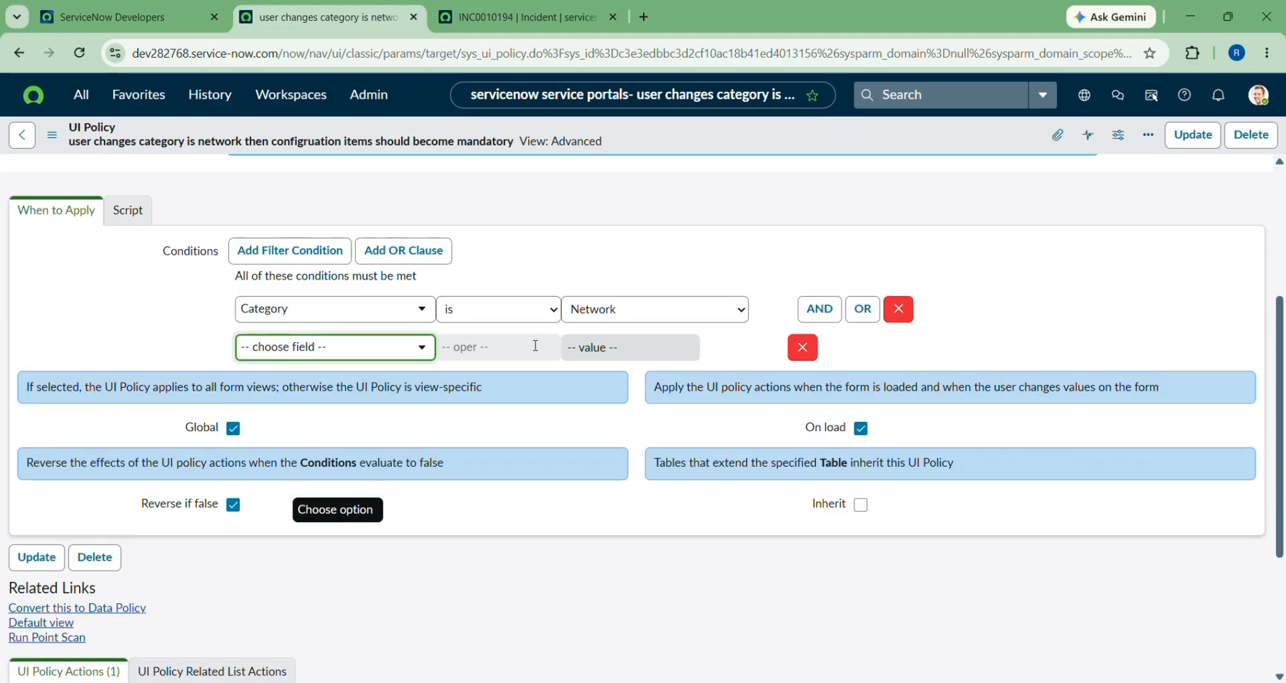
left_click(317, 349)
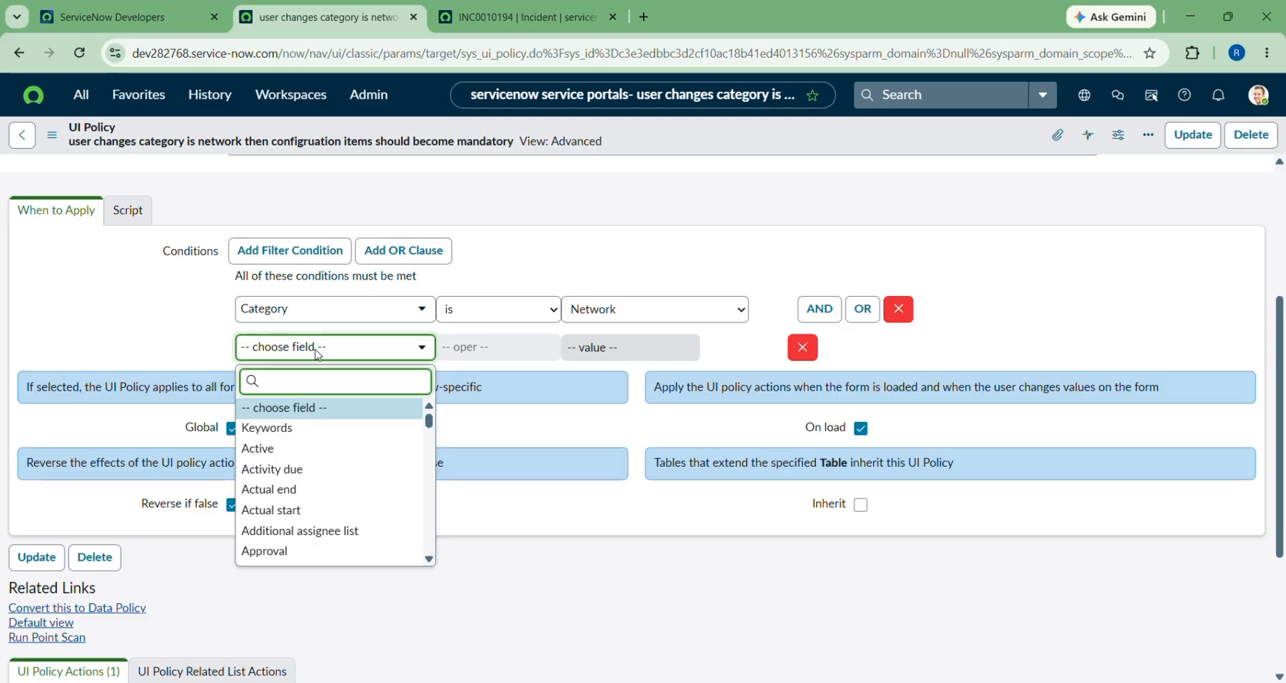
left_click(803, 347)
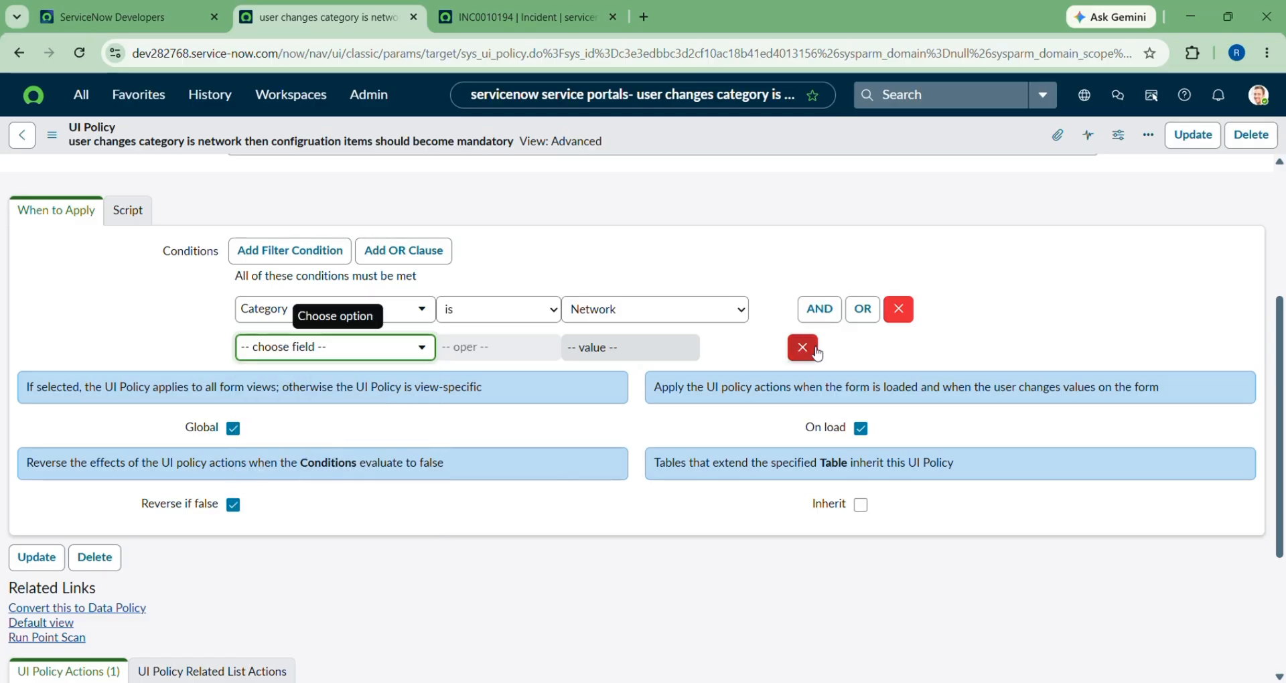
left_click(803, 347)
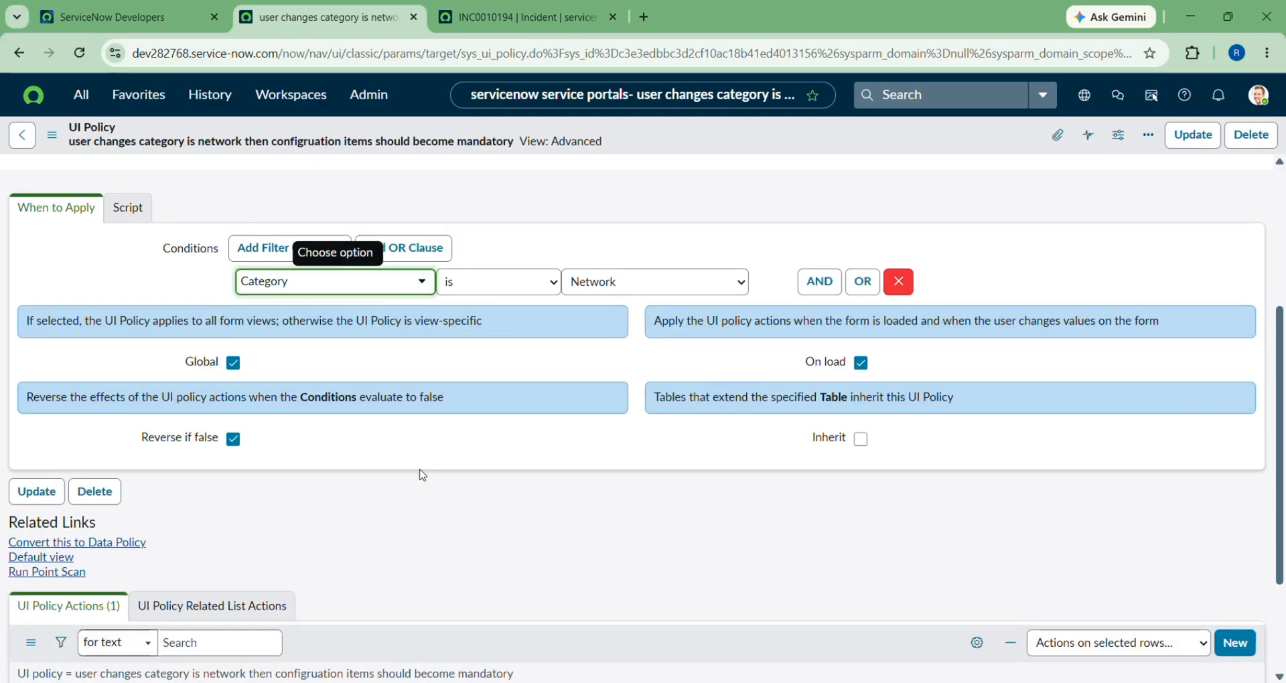
scroll(322, 472, "down", 3)
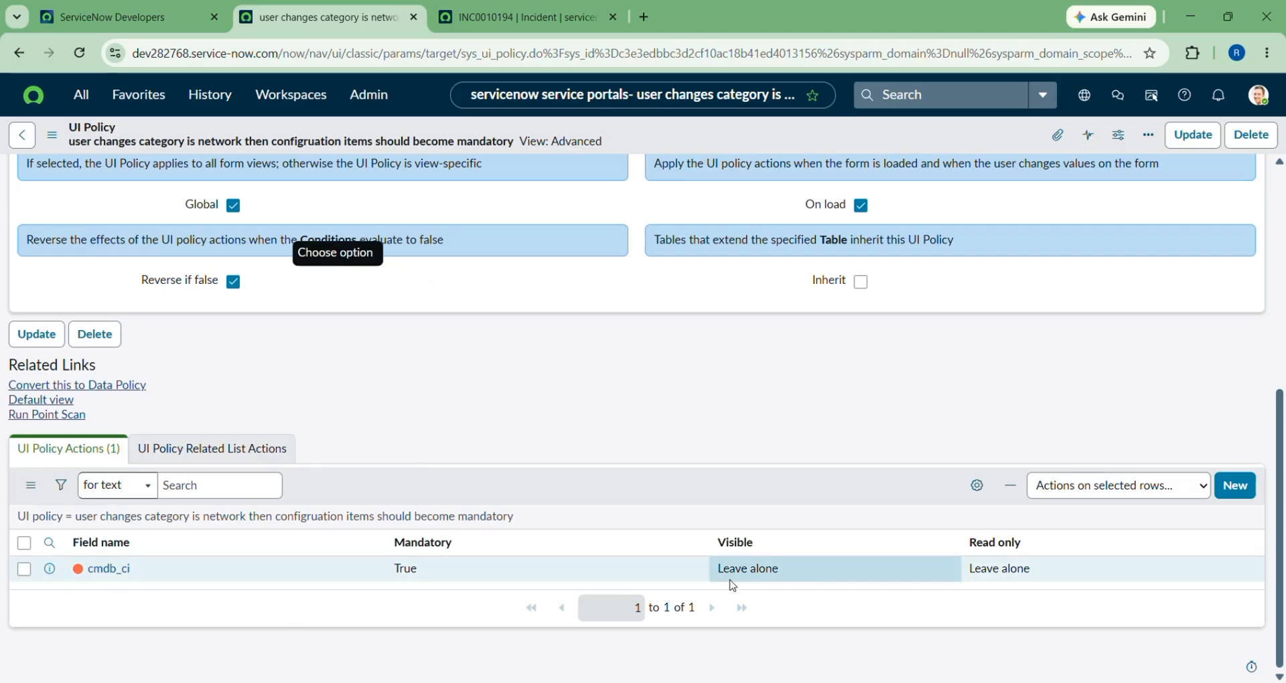
Step: View the available Read only values for the cmdb_ci UI policy action without changing the setting
double_click(1027, 569)
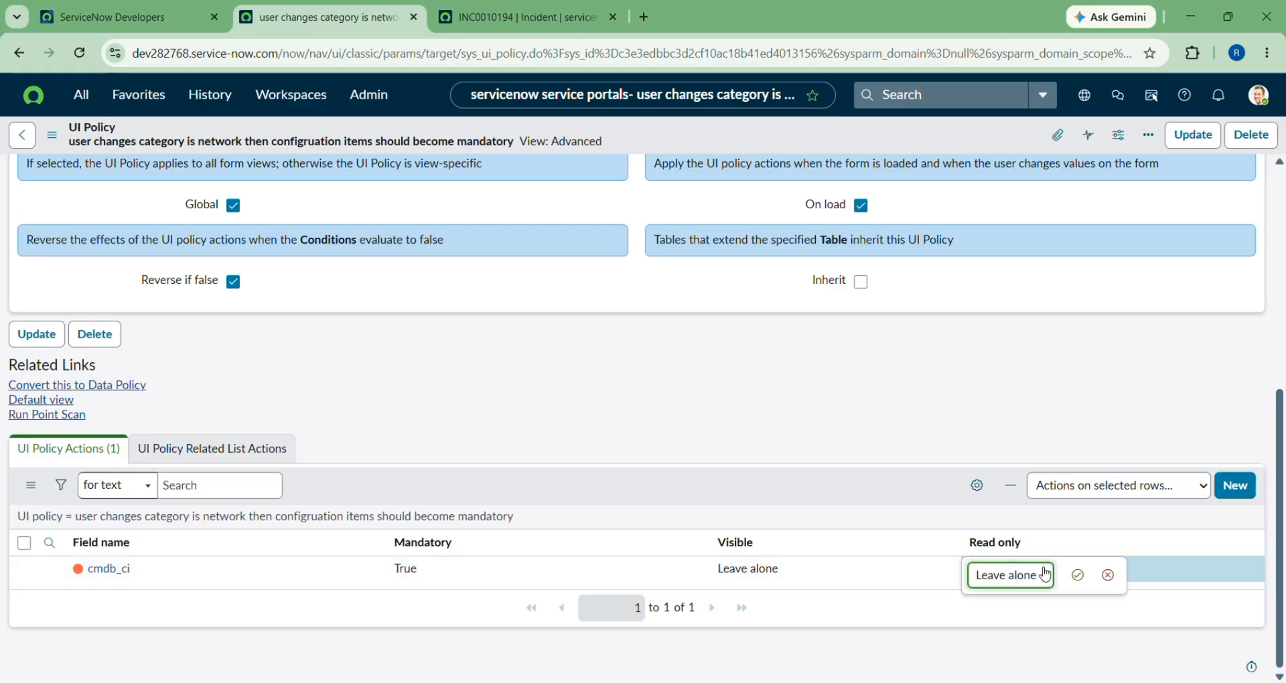
left_click(1041, 575)
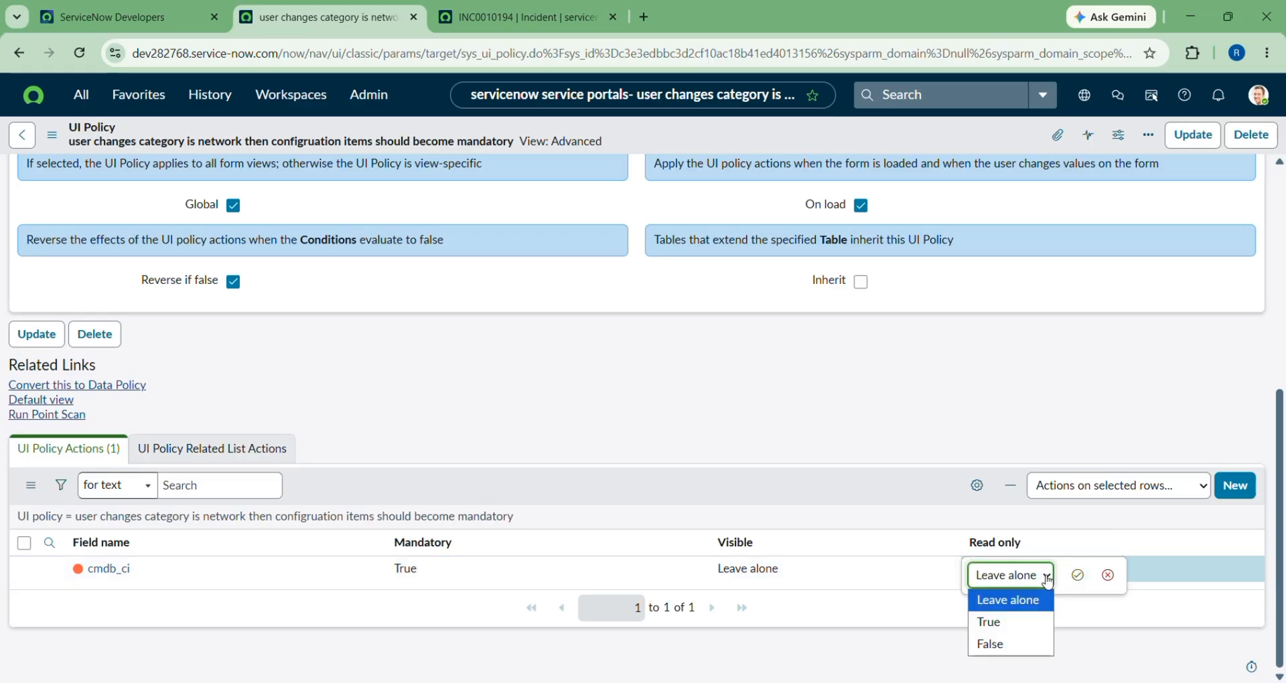
left_click(787, 397)
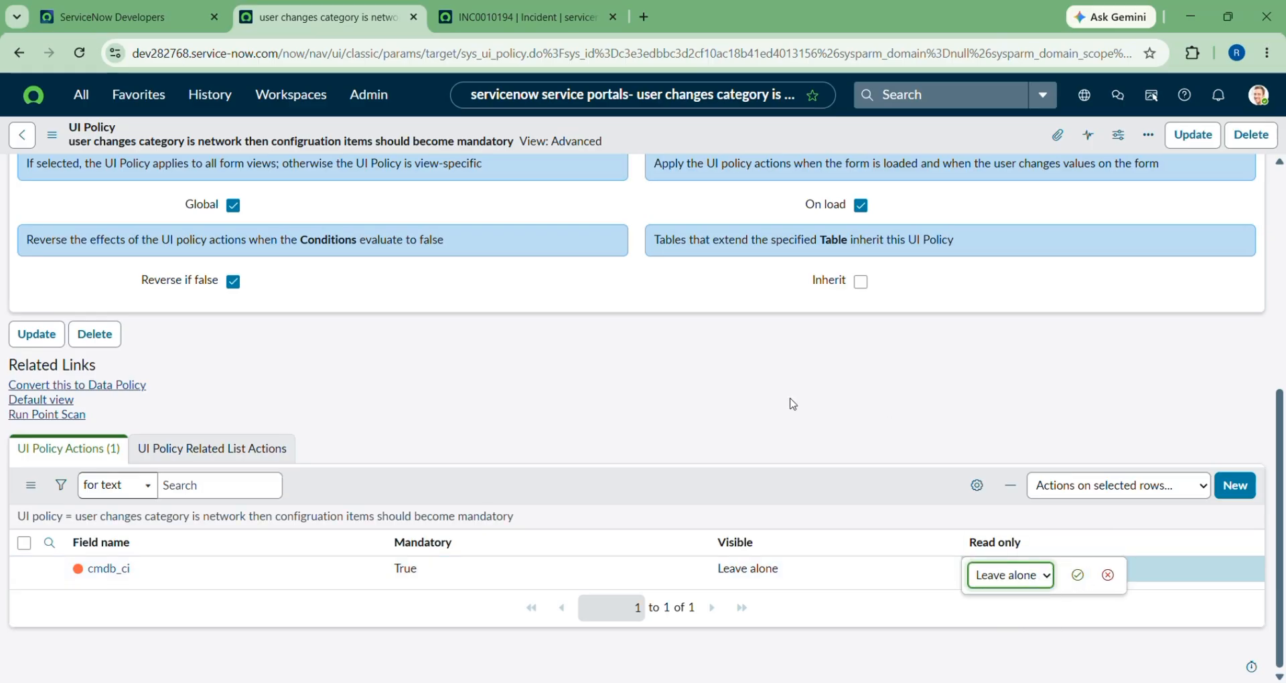
Step: Set Visible to True for the cmdb_ci UI policy action and update the UI policy record
left_click(753, 566)
left_click(791, 577)
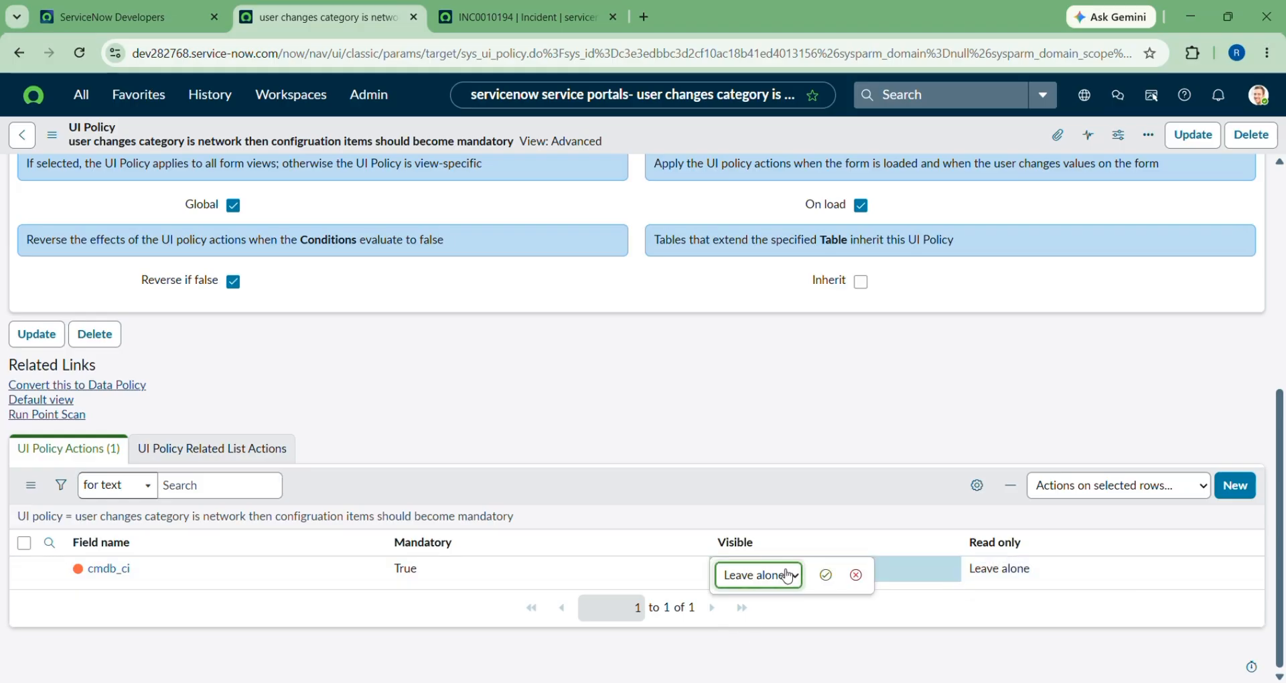
left_click(788, 577)
left_click(735, 623)
left_click(825, 575)
scroll(827, 576, "up", 6)
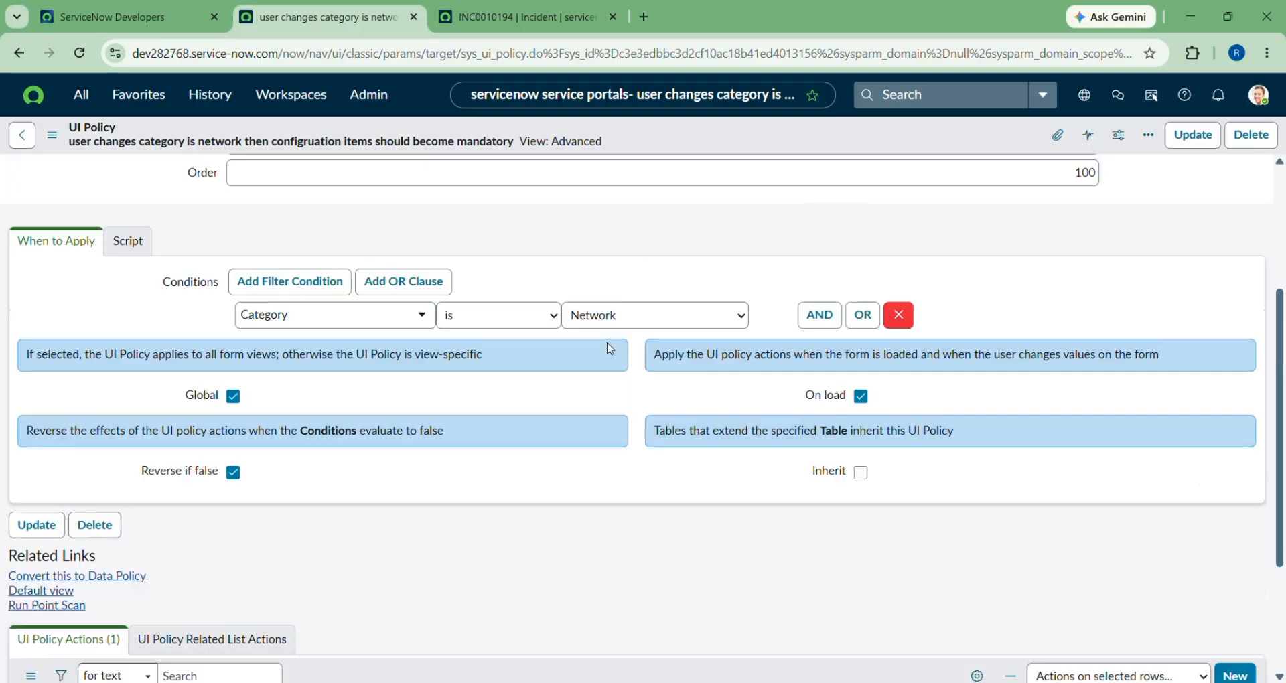
left_click(1190, 136)
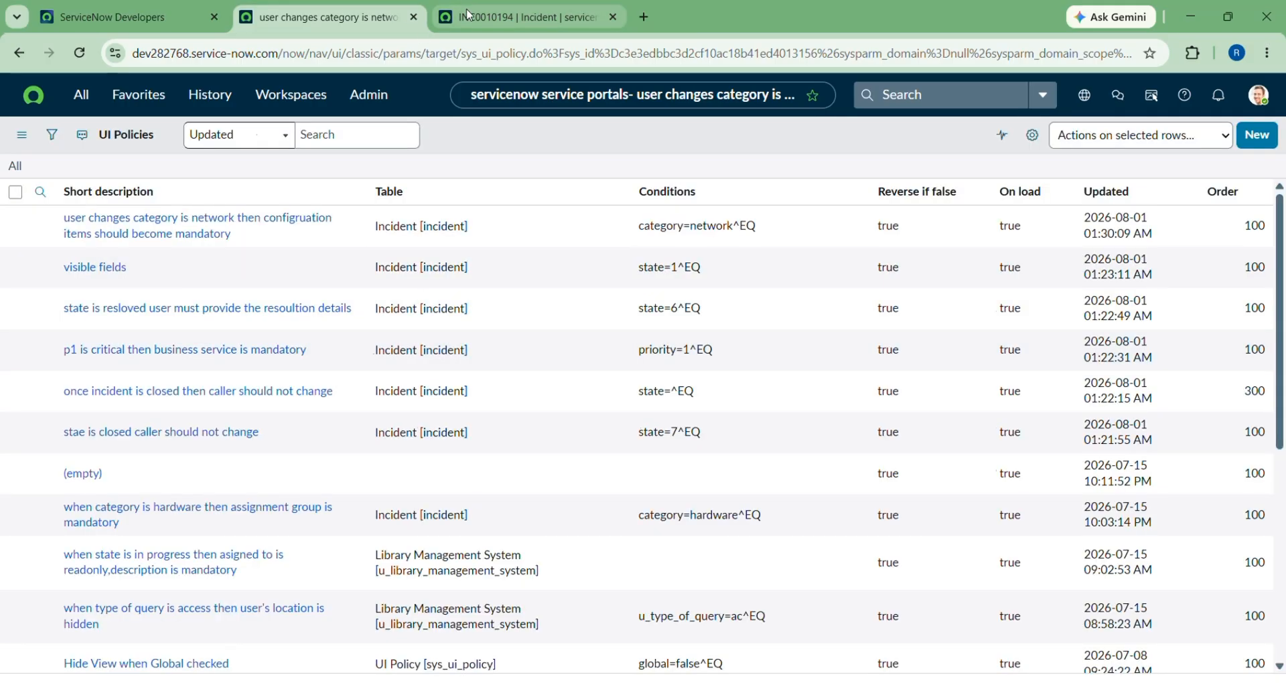
Step: Switch to the open incident, change its Category to Network and check the Configuration item label for a mandatory marker
left_click(526, 17)
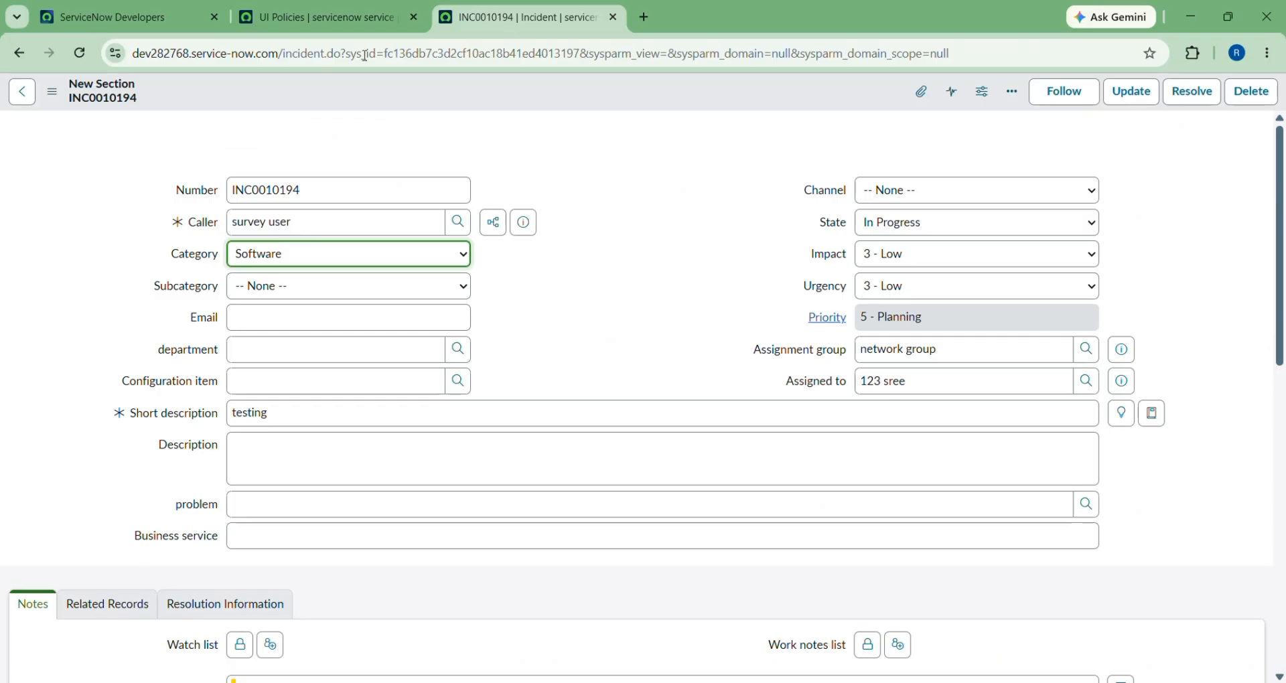
left_click(287, 256)
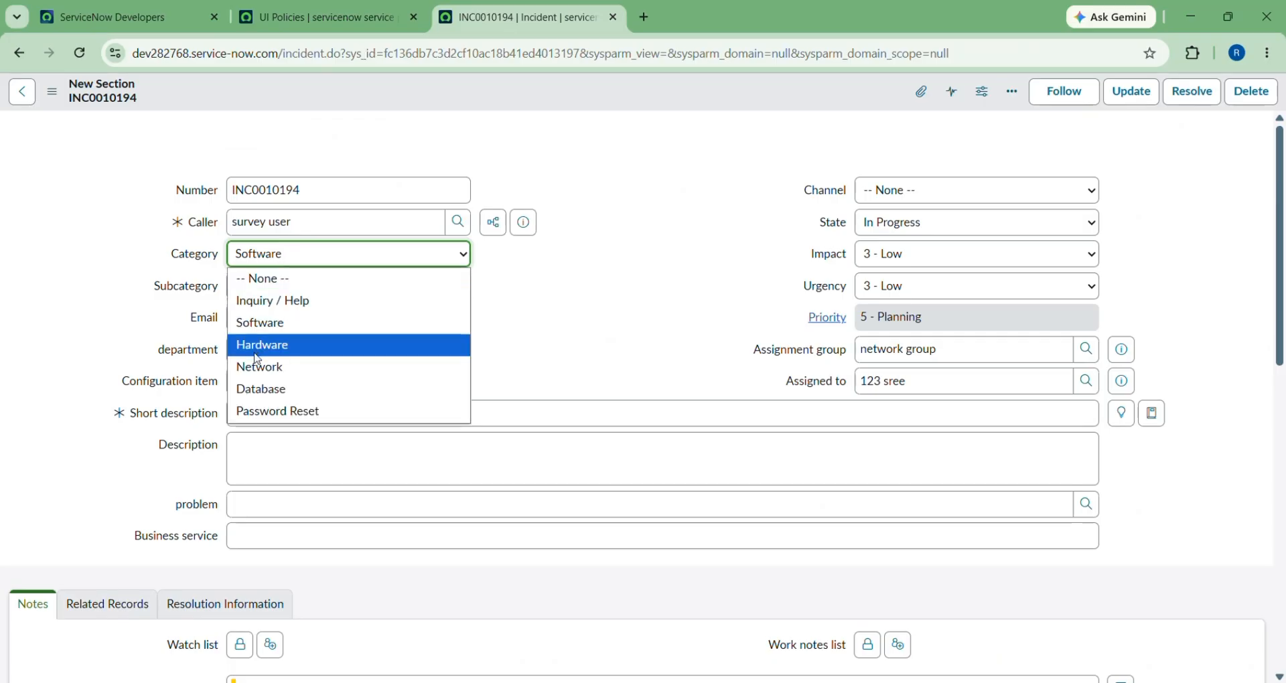
left_click(261, 367)
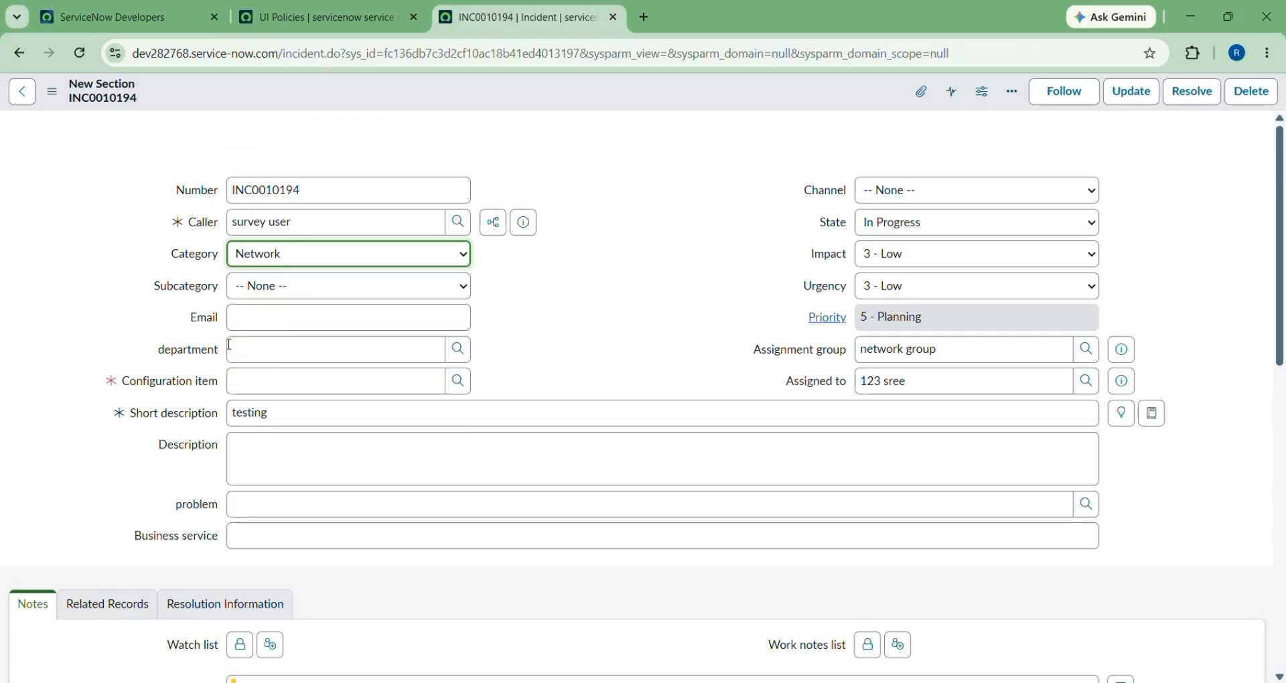
scroll(128, 375, "up", 5)
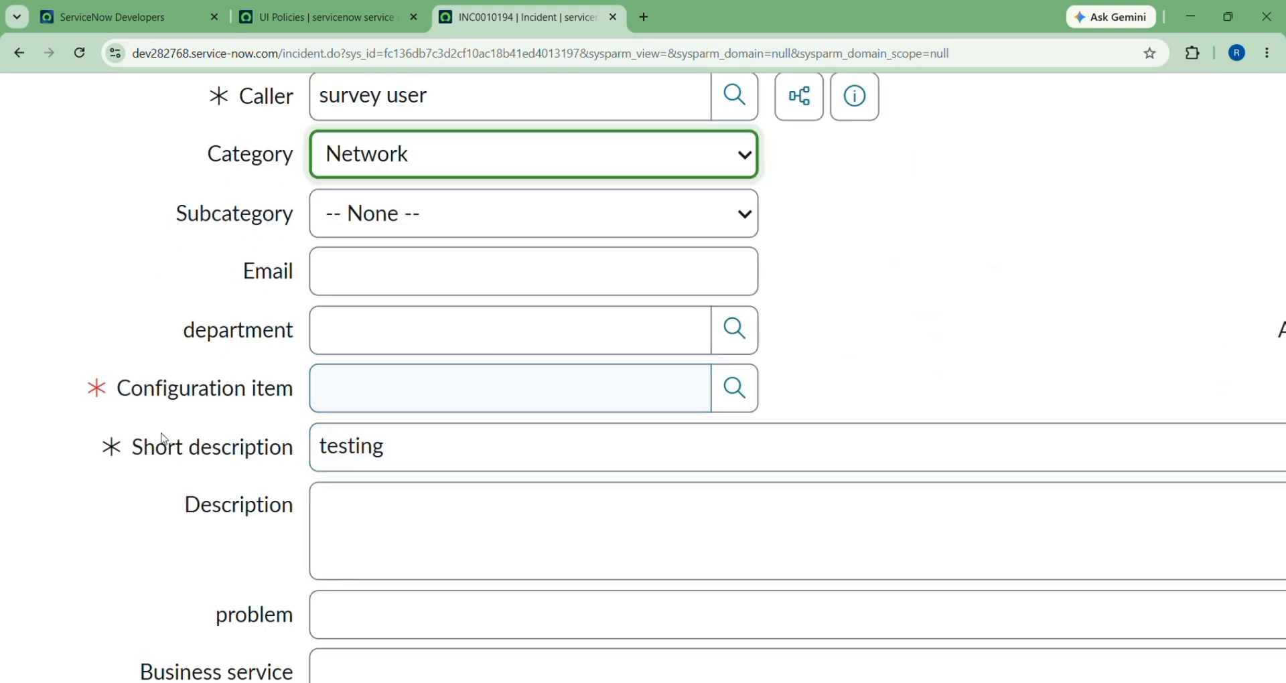
scroll(347, 365, "down", 5)
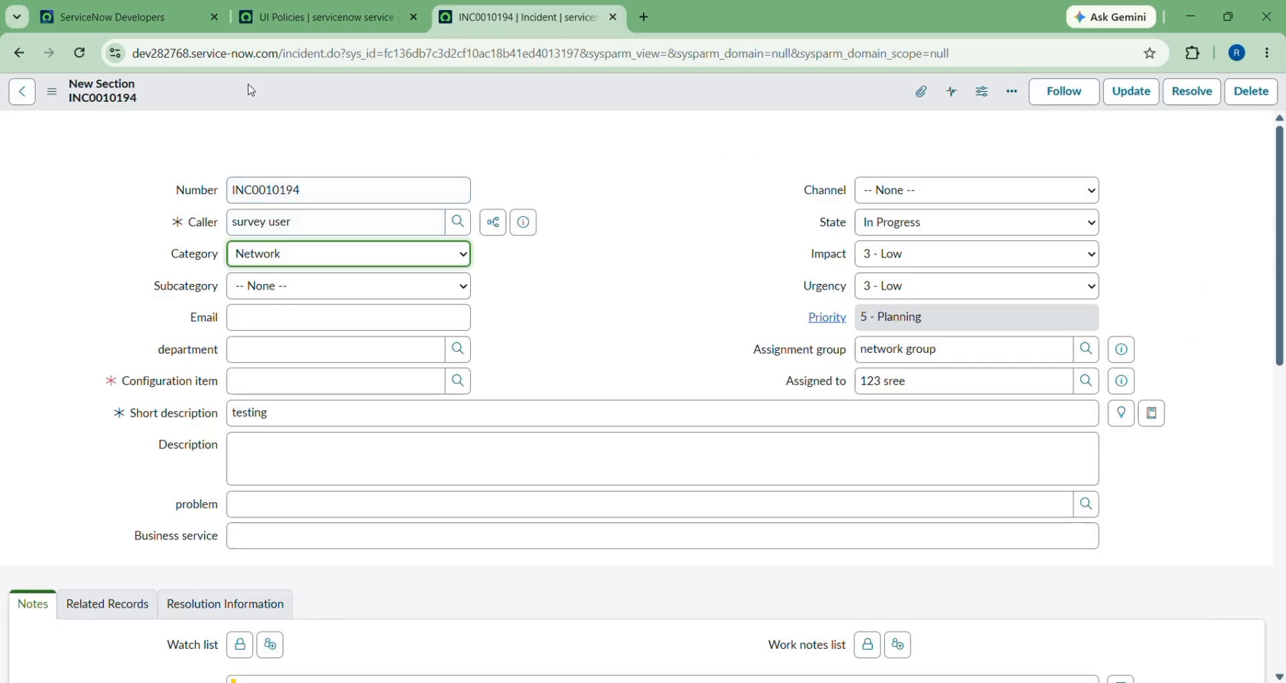
Step: Return to the UI Policies list and start a new UI policy record
left_click(284, 15)
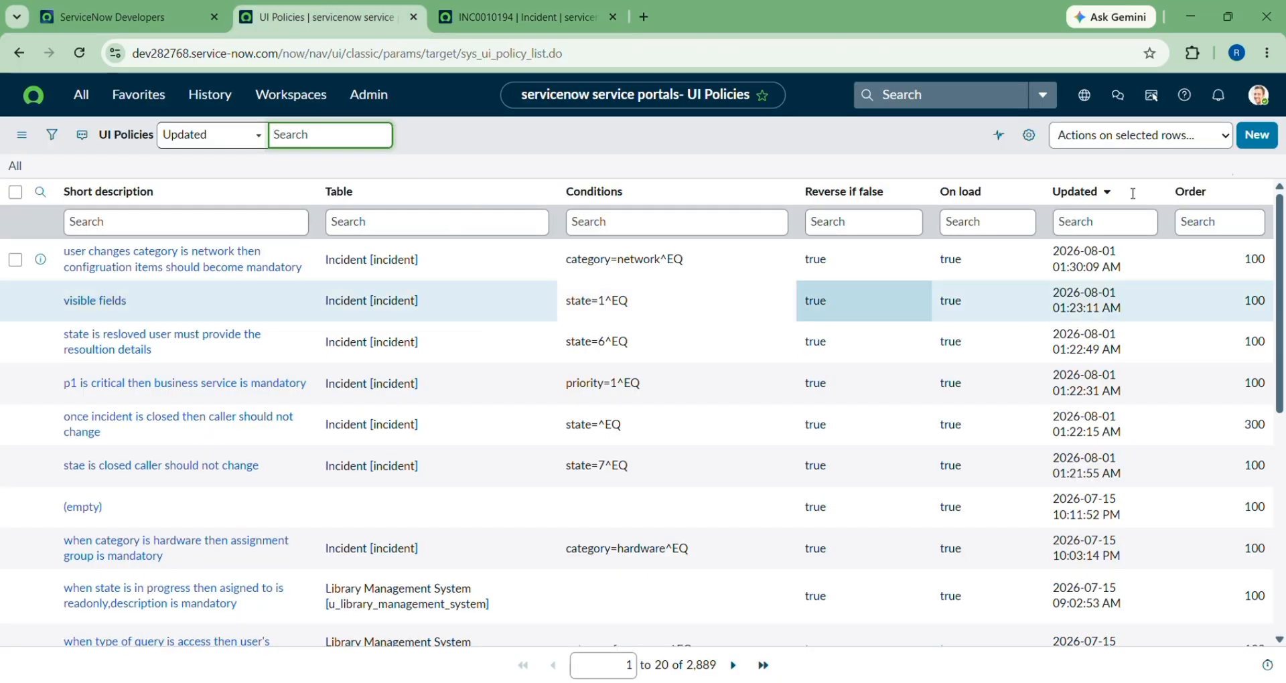
left_click(1257, 140)
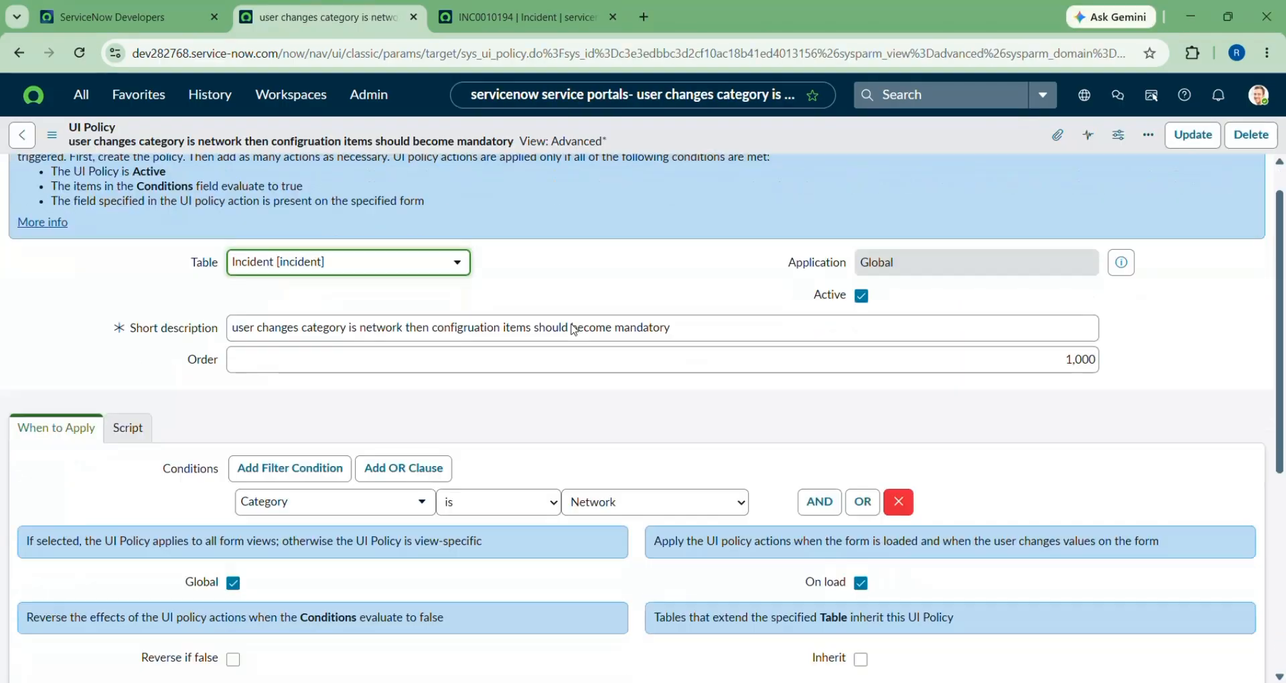
Step: Review the Network policy's order, condition, Reverse if false setting and cmdb_ci action, and update the record
scroll(440, 379, "down", 3)
scroll(356, 557, "down", 2)
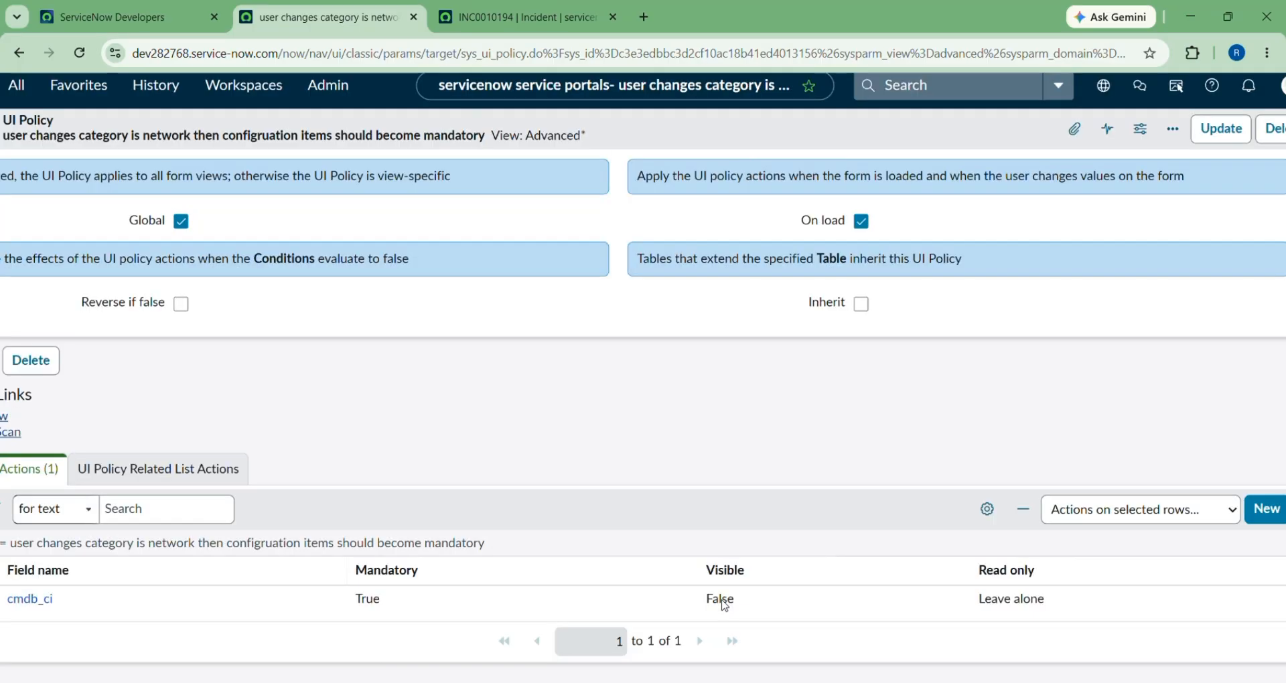
scroll(465, 397, "up", 5)
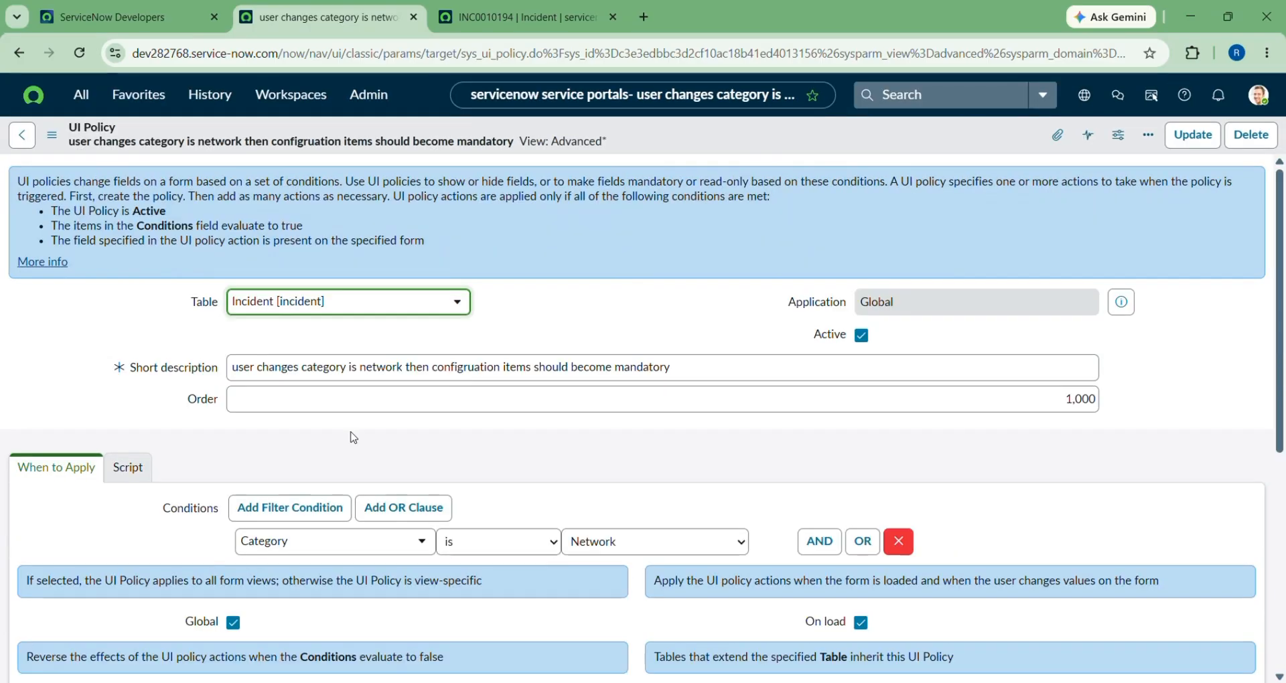
scroll(353, 438, "down", 6)
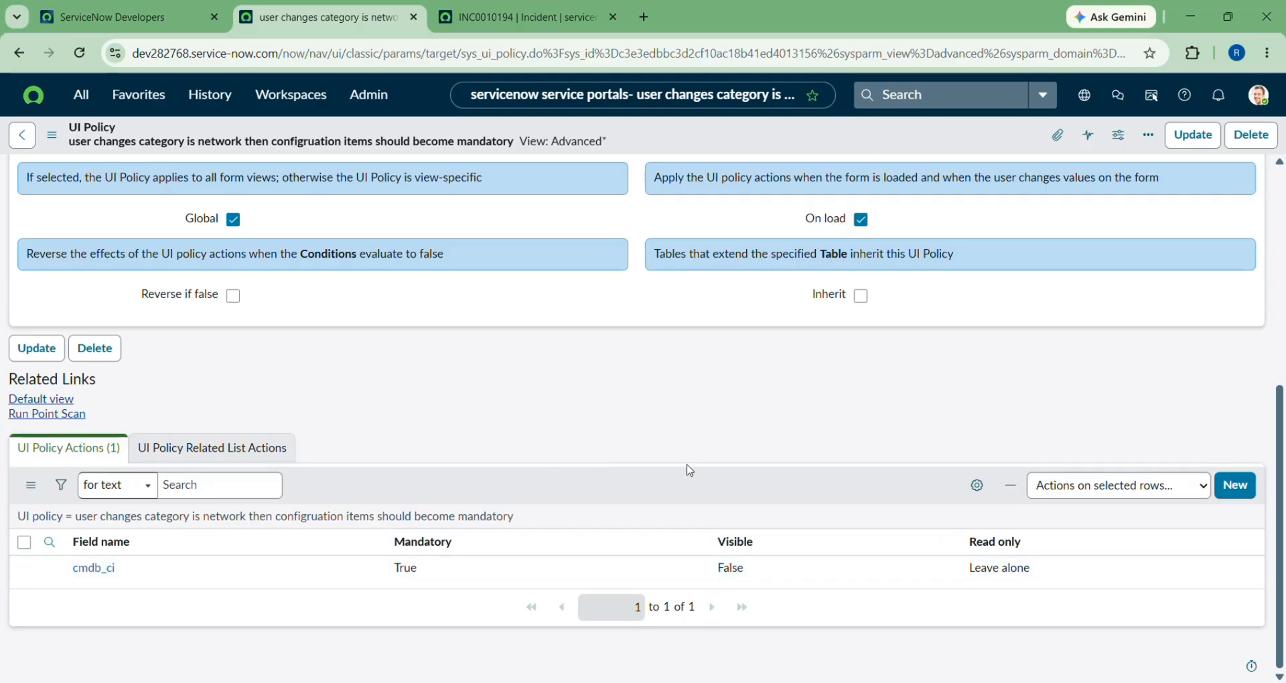
scroll(618, 423, "up", 1)
scroll(618, 423, "up", 4)
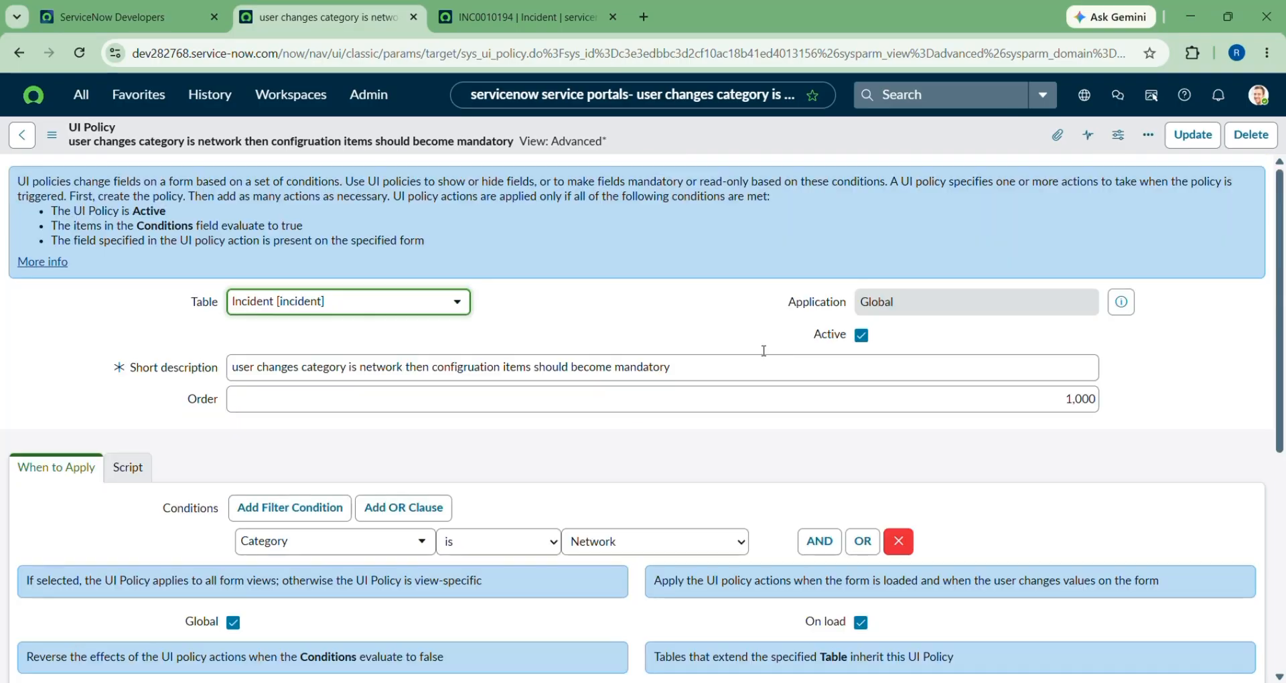
left_click(1192, 134)
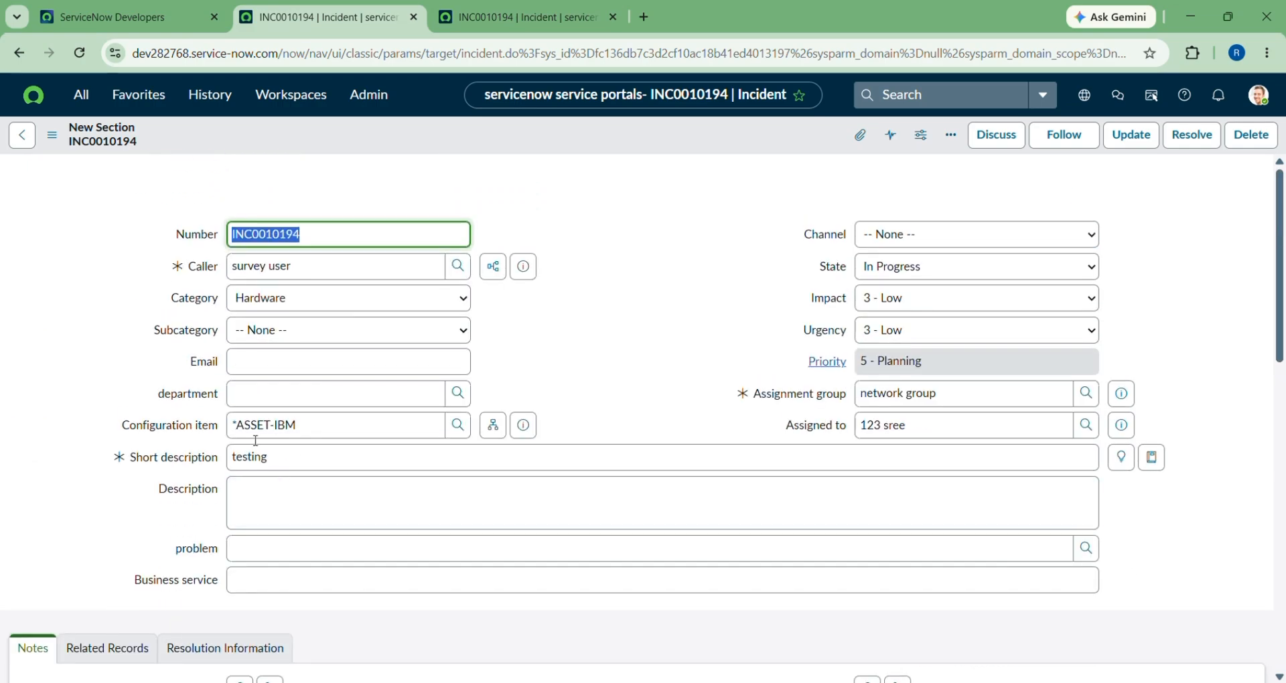
Step: Change the incident's Category to Network and save it while staying on the record
left_click(295, 300)
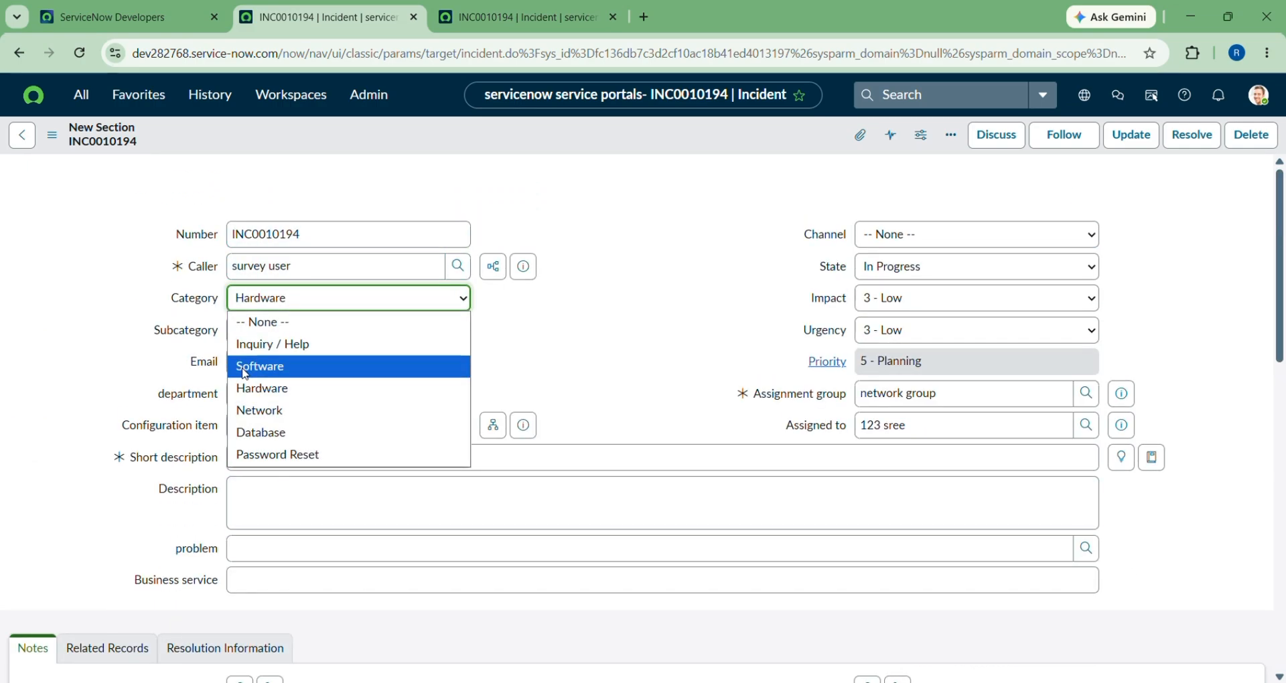
left_click(252, 416)
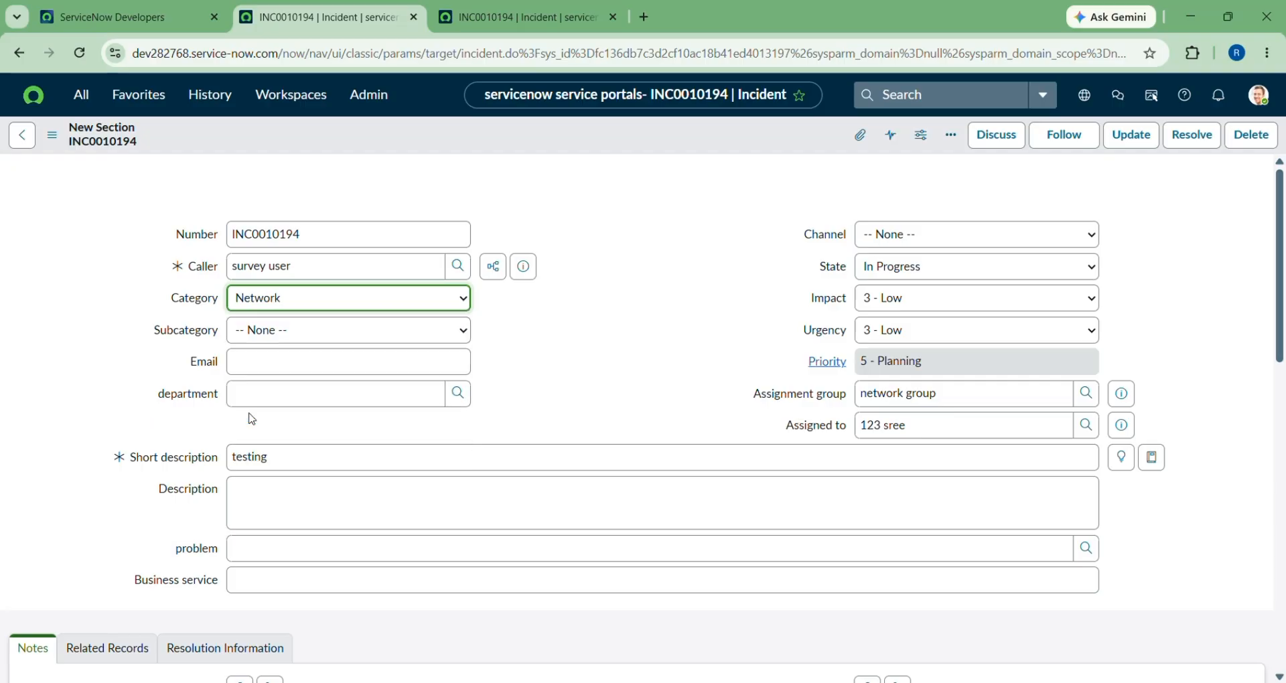
right_click(410, 136)
left_click(82, 190)
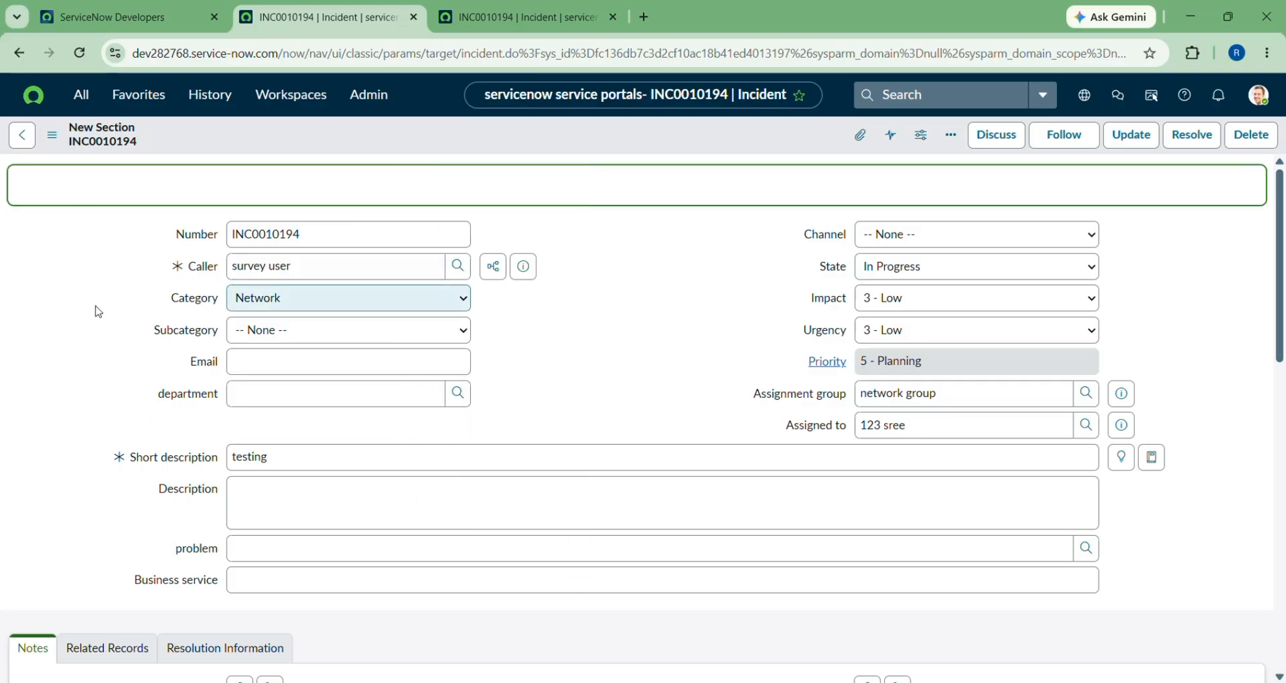
Step: Check whether the Configuration item field is shown below department on the Network incident
left_click(149, 391)
scroll(186, 410, "up", 5)
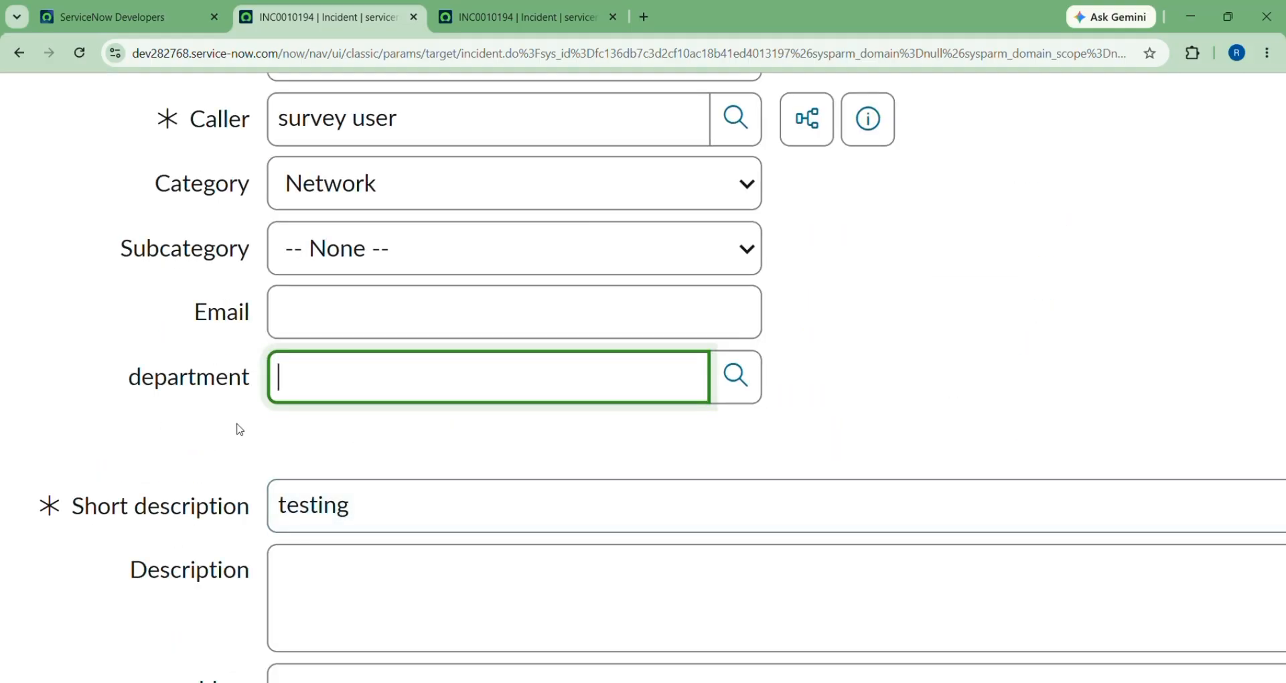
scroll(299, 432, "down", 5)
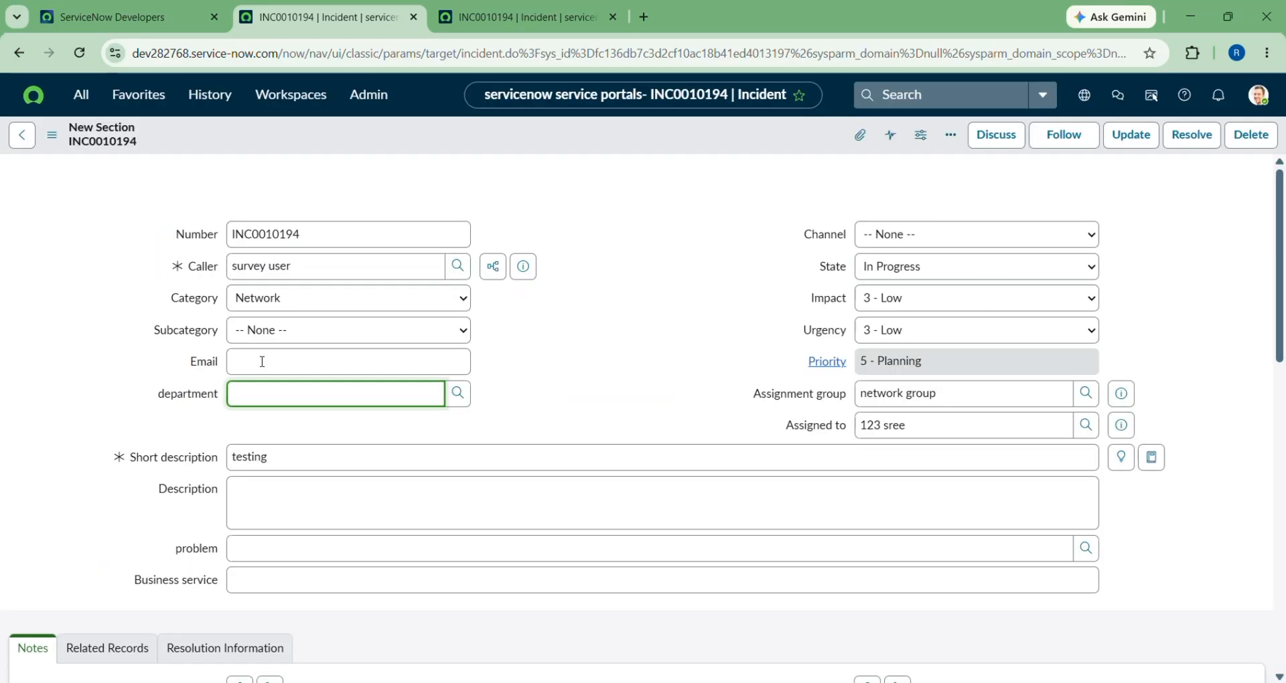
Step: Change the incident's Category to Software, check for the Configuration item field, and save while staying on the record
left_click(285, 293)
left_click(264, 366)
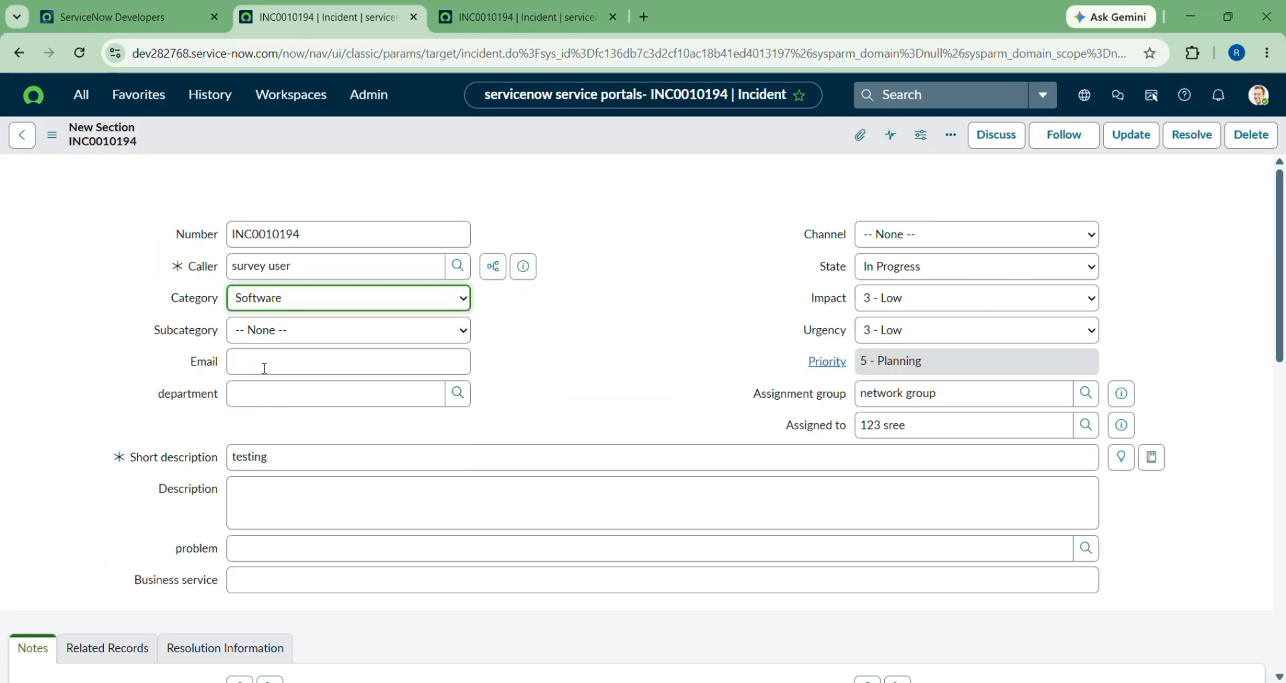
scroll(264, 364, "down", 1)
scroll(264, 368, "down", 1)
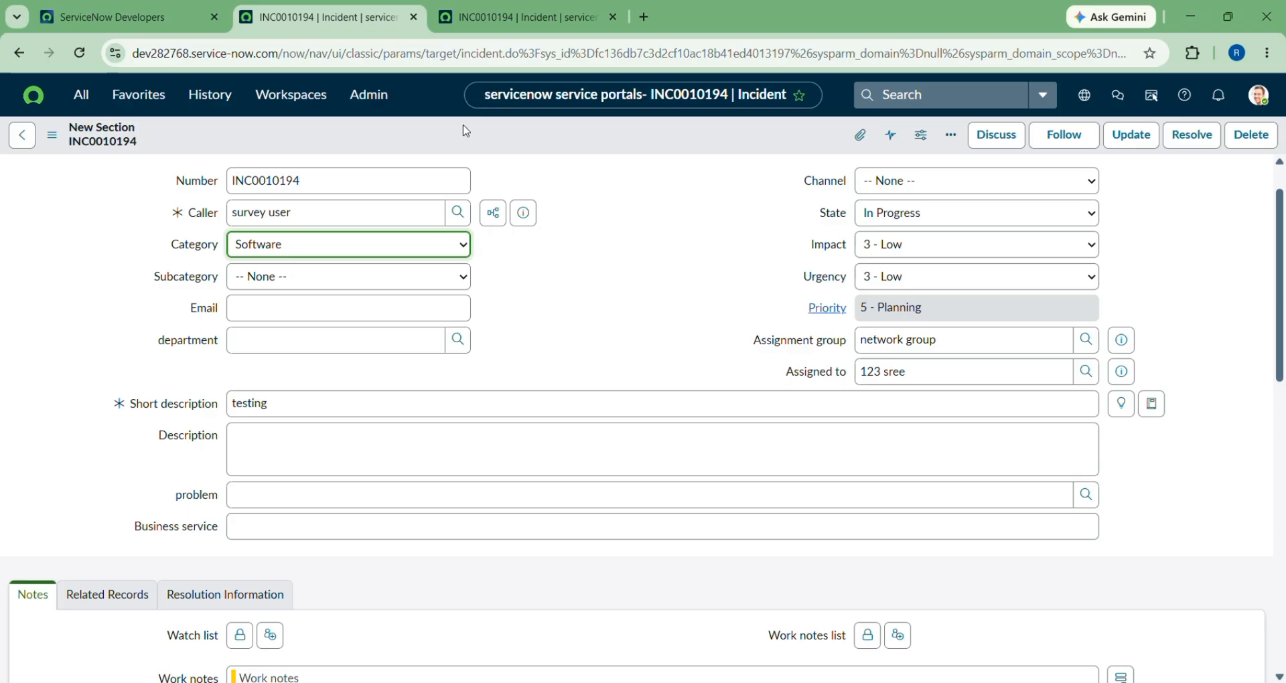
right_click(462, 142)
left_click(486, 151)
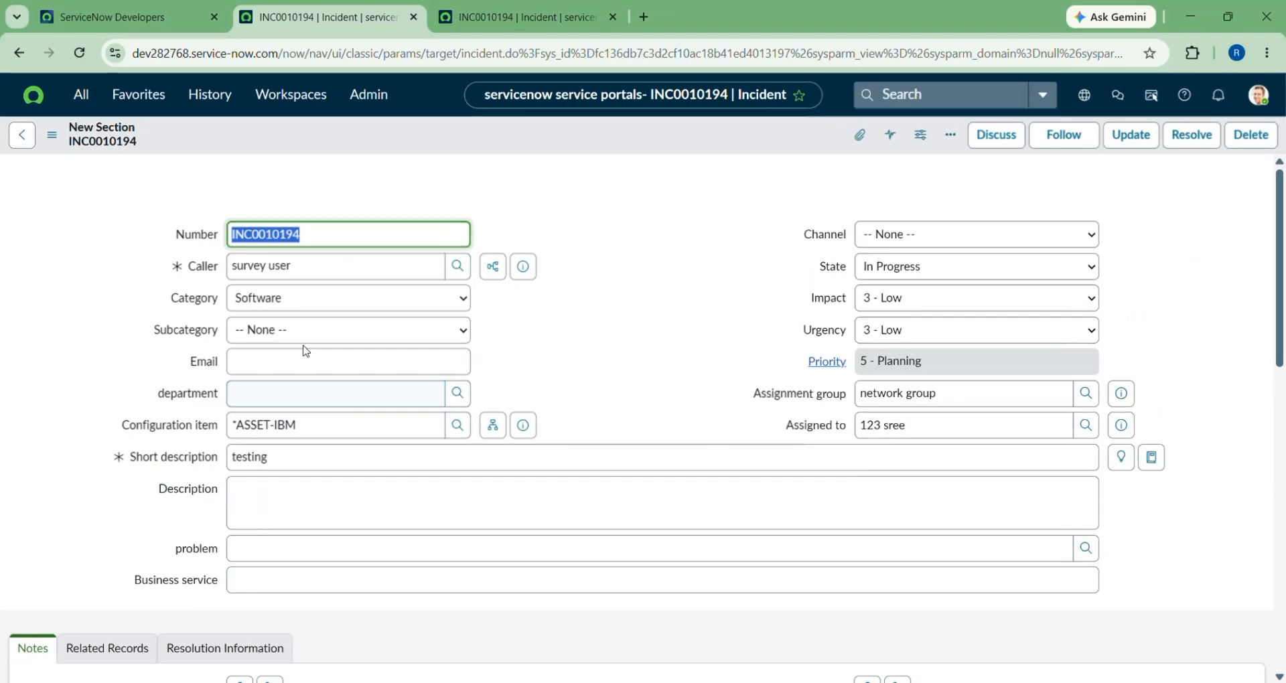
Step: Examine the Configuration item field on the saved Software incident and compare it with the incident's other browser tab
scroll(305, 350, "down", 1)
scroll(304, 350, "down", 10)
scroll(305, 350, "down", 2)
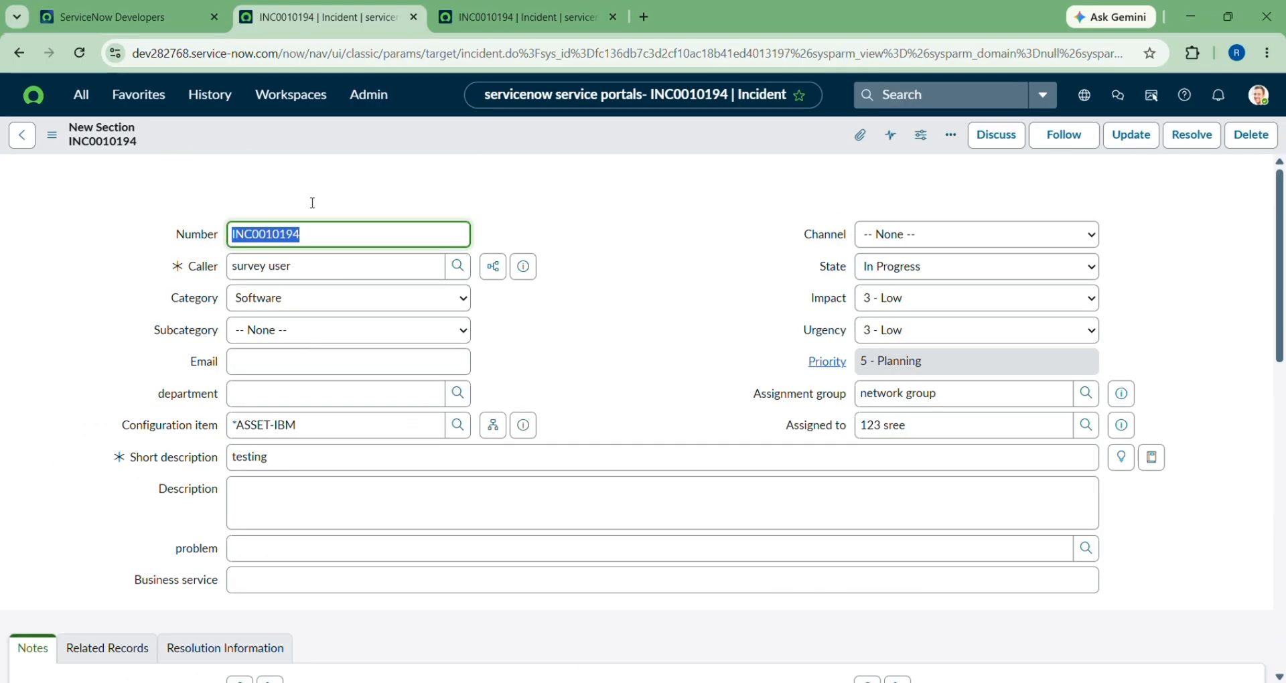
left_click(492, 6)
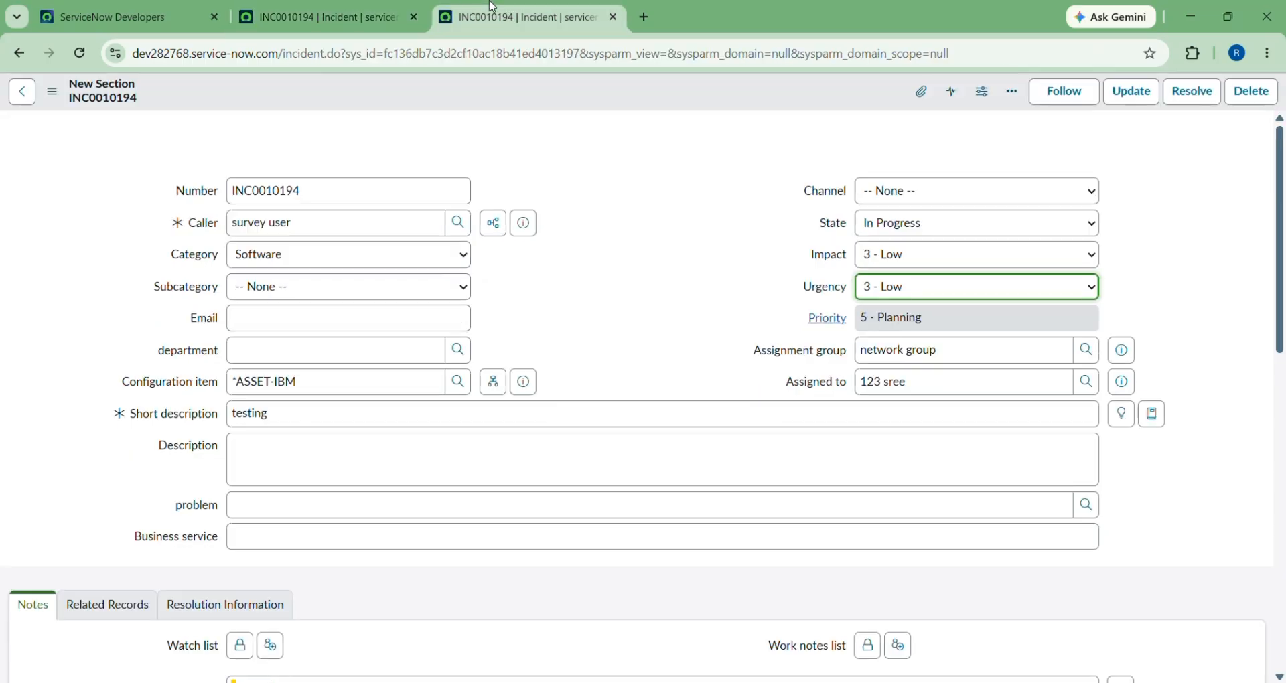
left_click(401, 18)
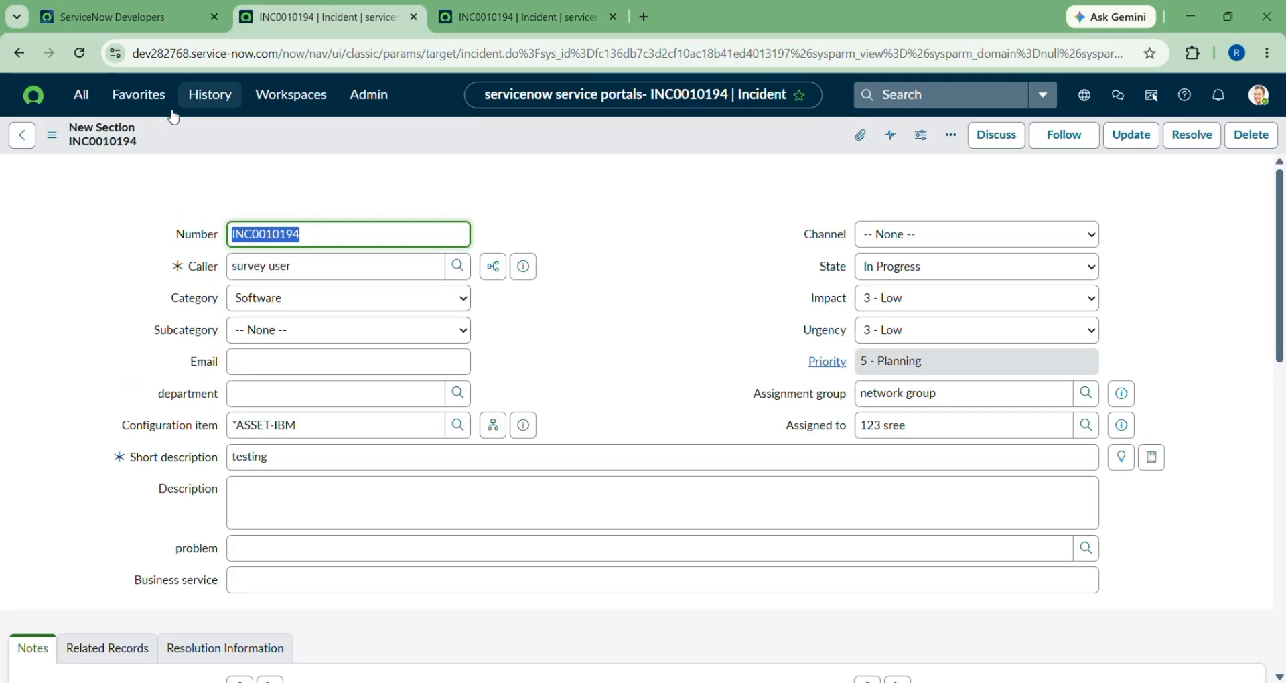
Step: Reopen the UI policy "state is 8 then assigned to is readonly", review its condition and Assigned to action, and update it
left_click(211, 98)
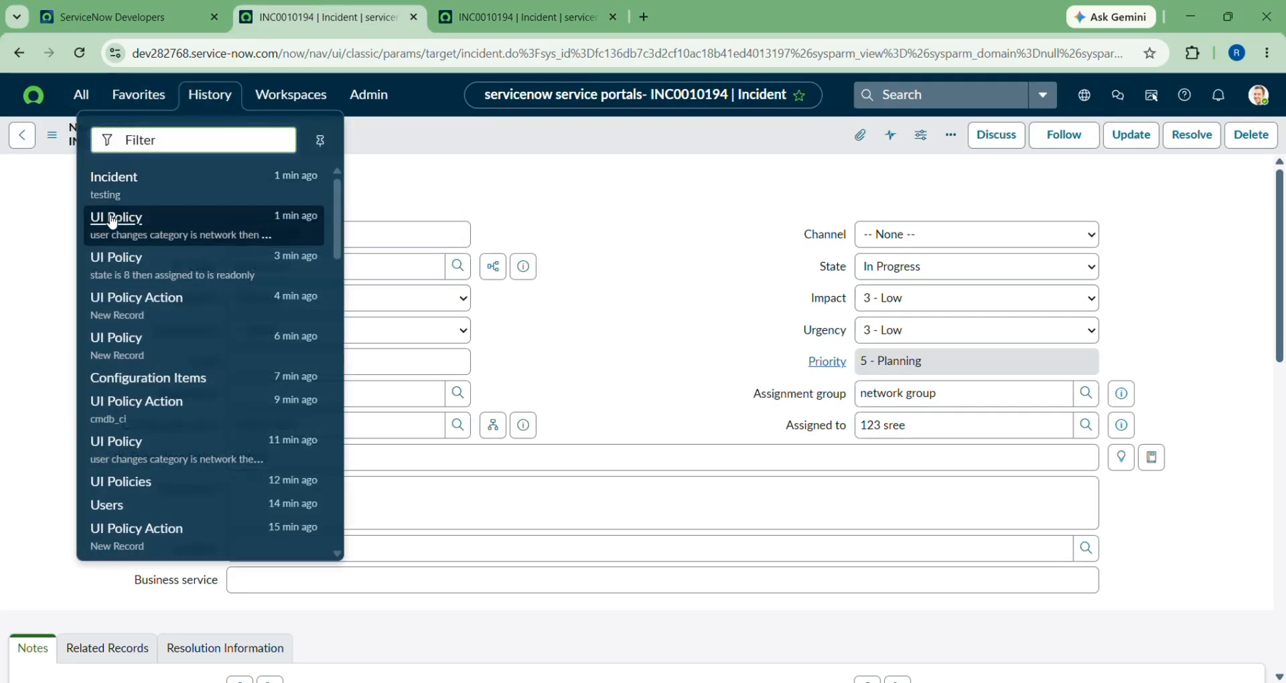
left_click(106, 265)
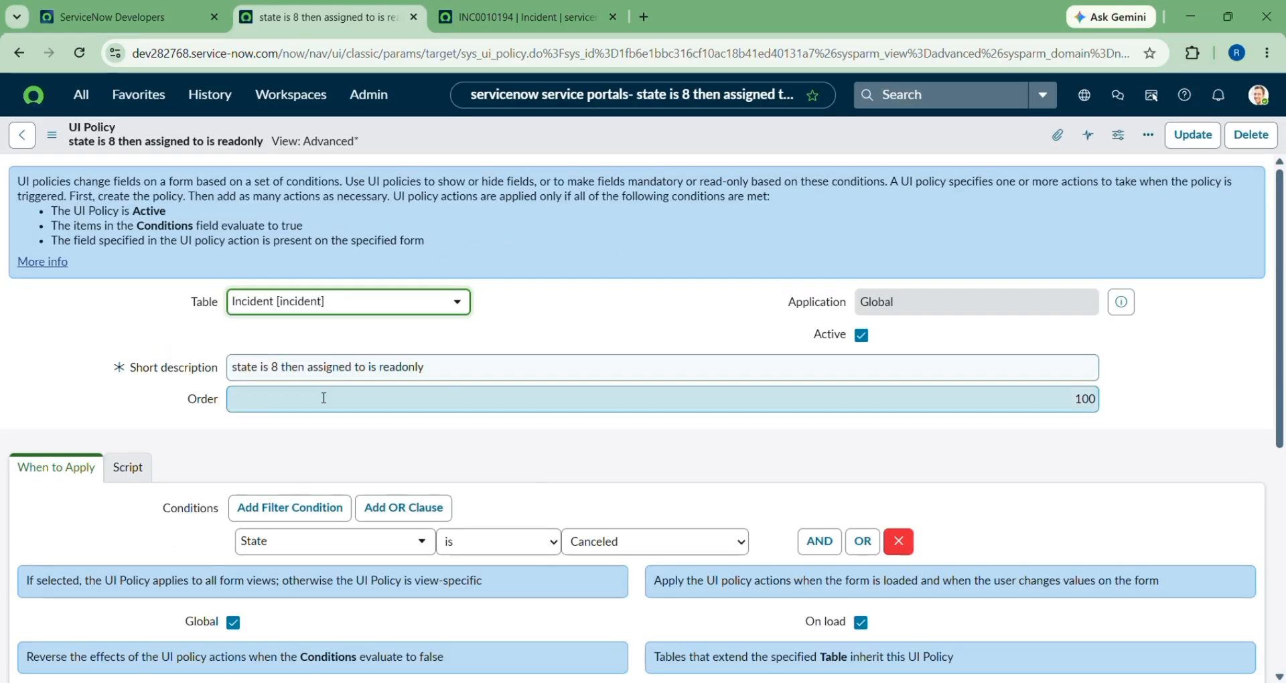
scroll(314, 392, "down", 4)
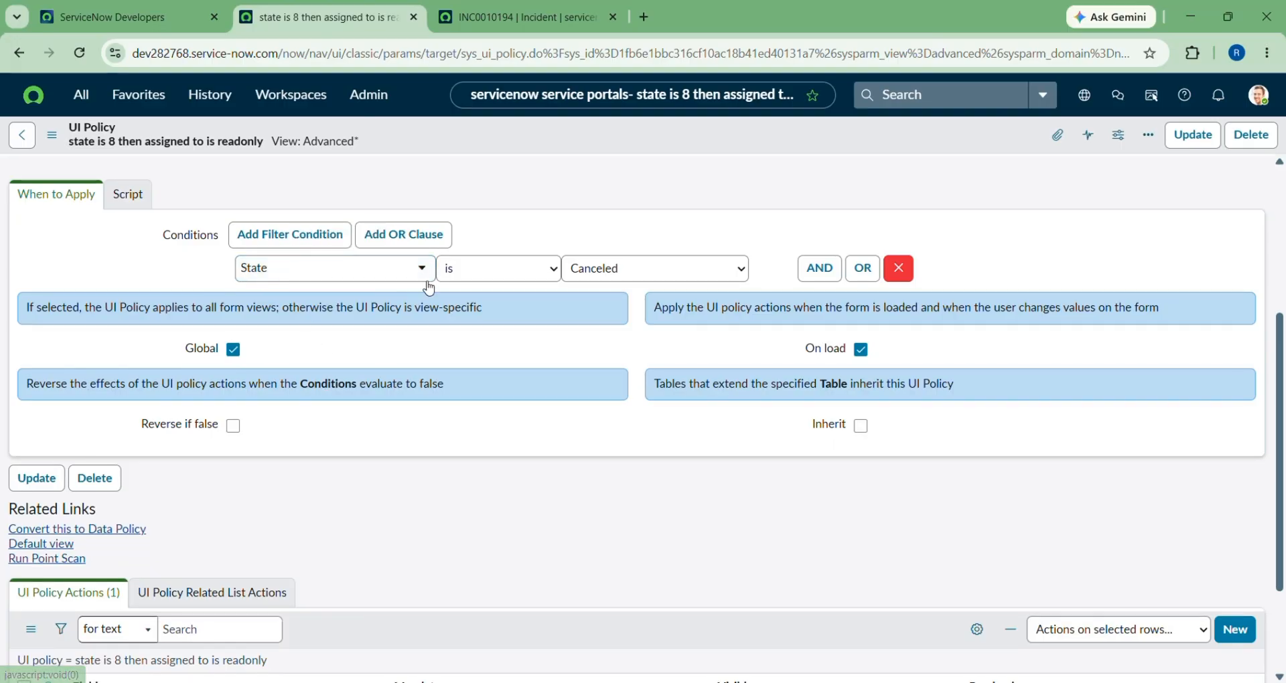
scroll(494, 402, "down", 2)
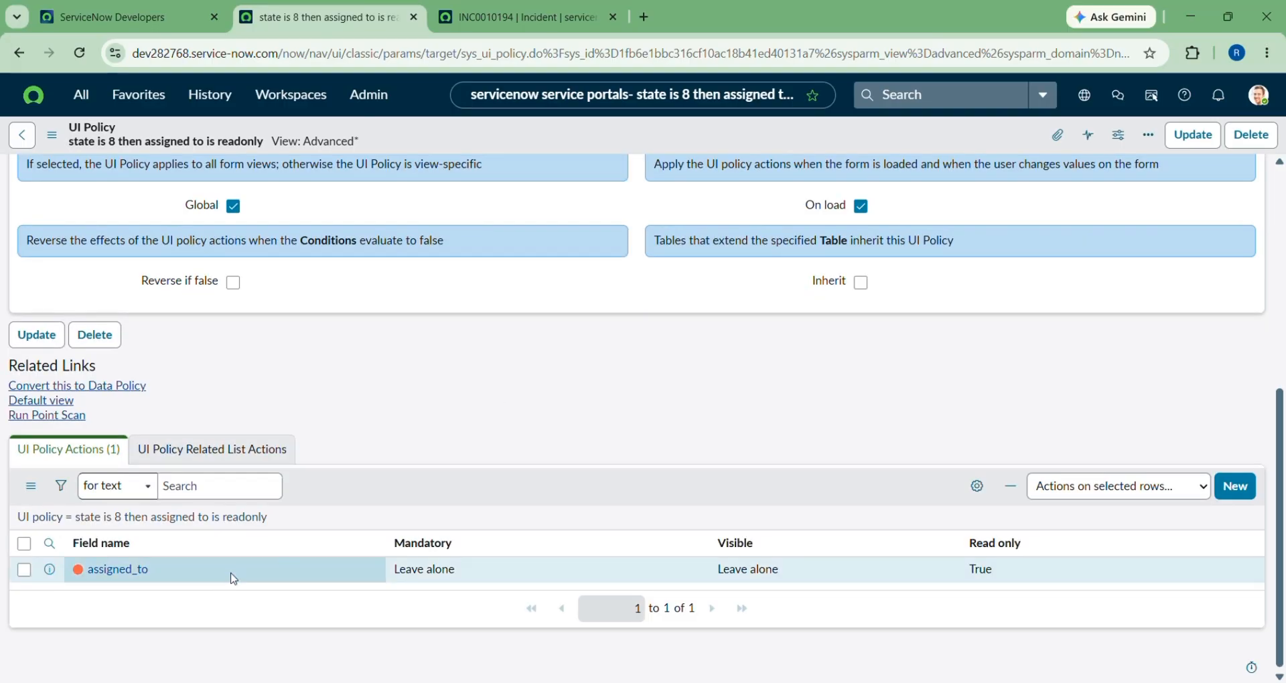
scroll(555, 558, "up", 3)
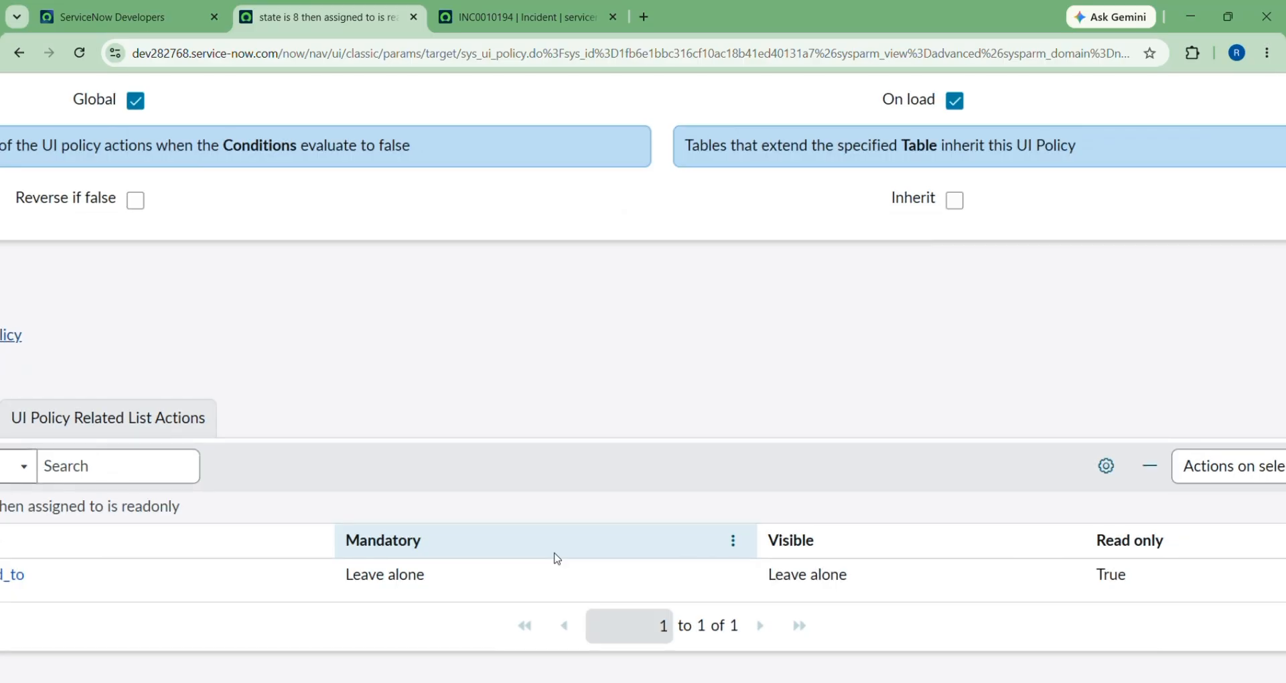
scroll(555, 557, "down", 3)
scroll(970, 582, "up", 5)
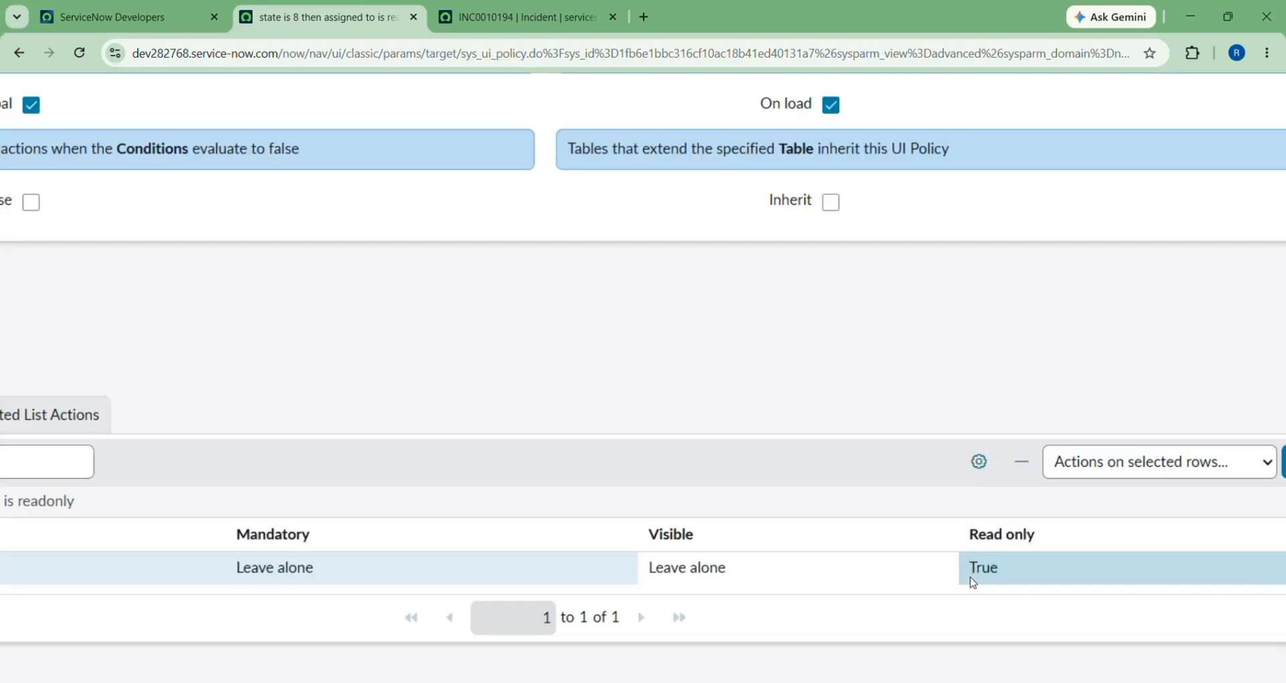
scroll(950, 546, "down", 5)
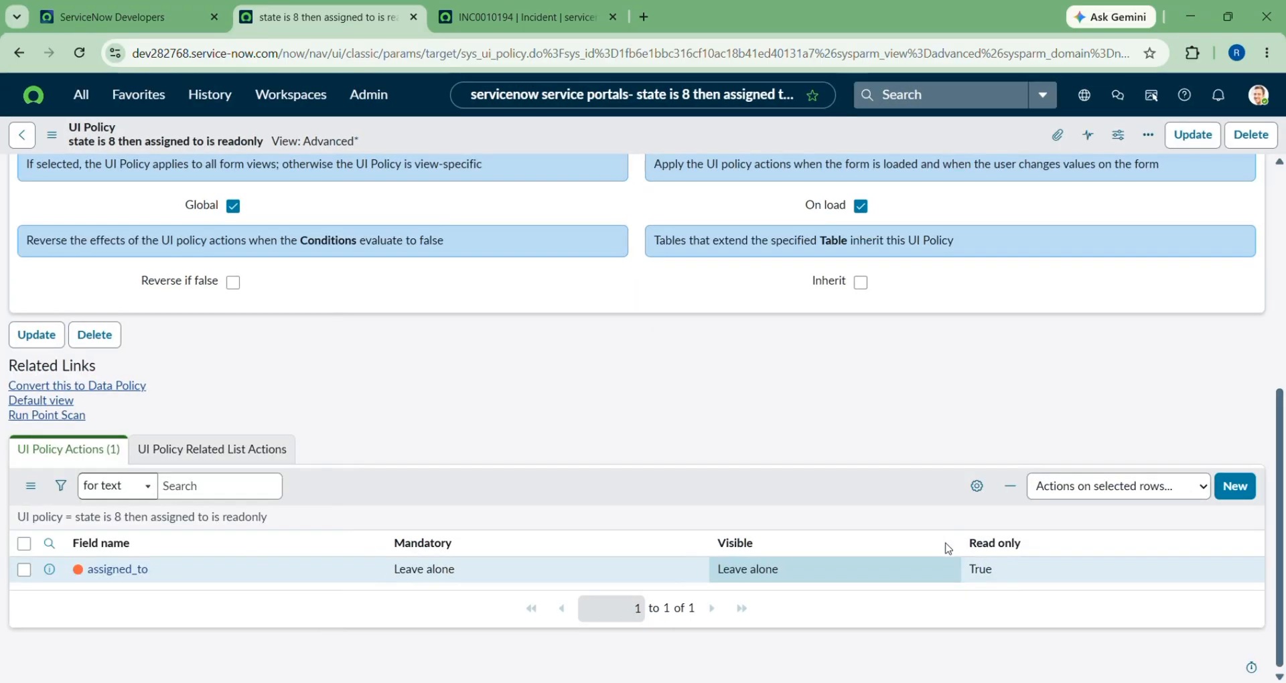
left_click(1195, 137)
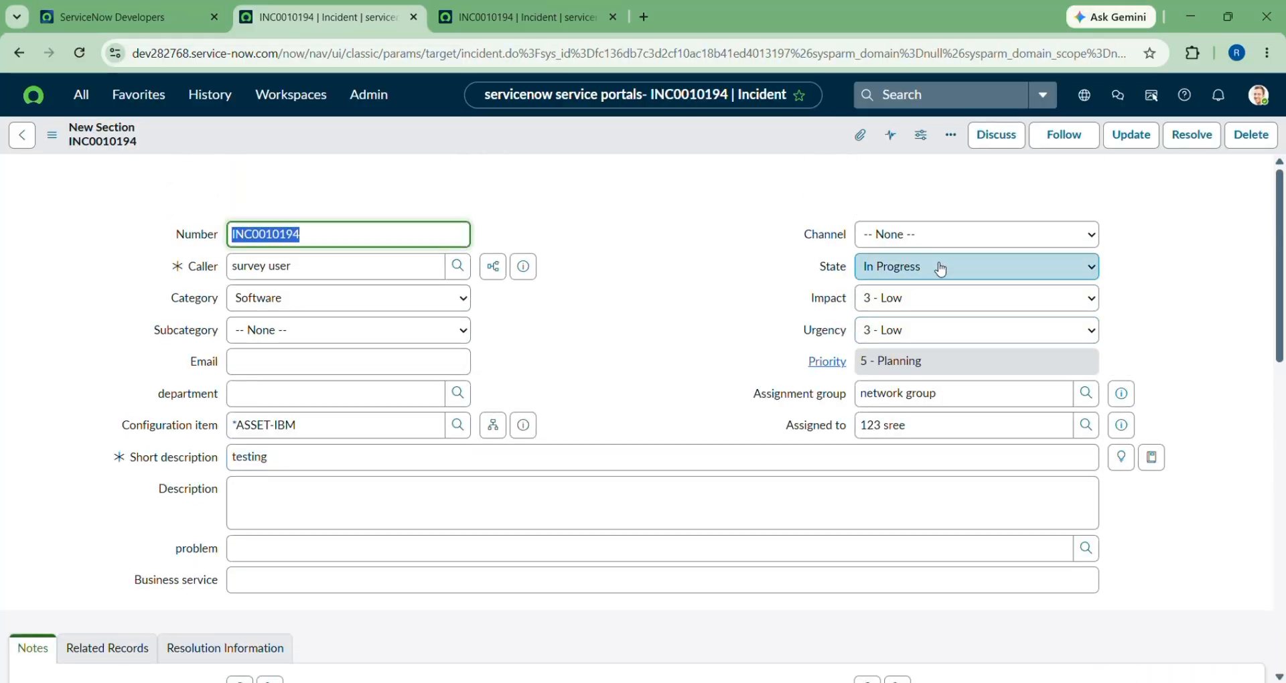
Step: Set the incident's State to Canceled, check whether Assigned to can be edited, and reload the form without saving
left_click(940, 268)
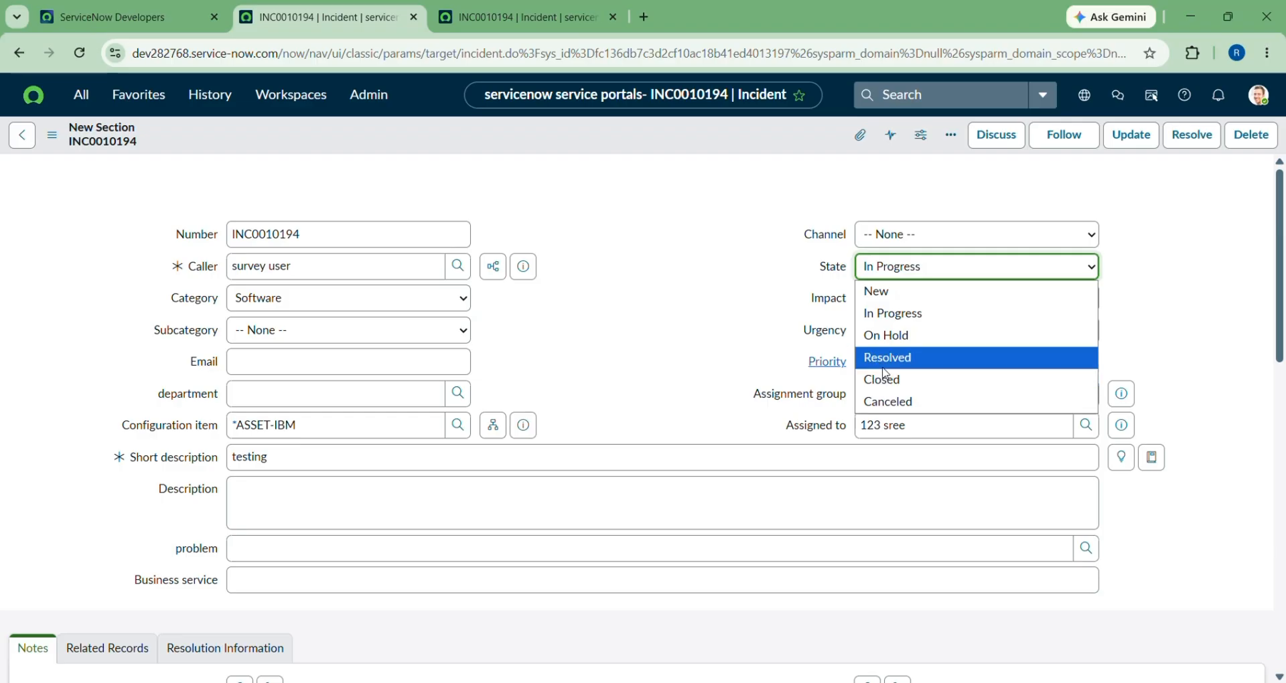
left_click(887, 402)
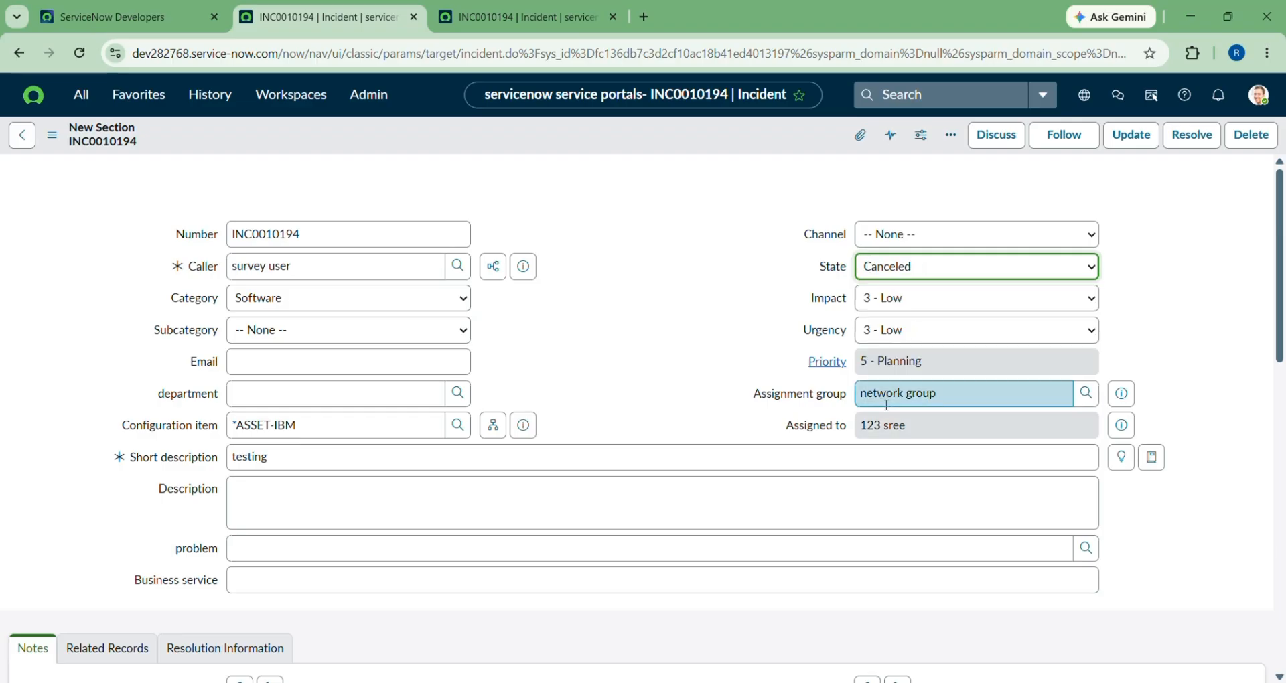
mouse_move(922, 427)
left_mouse_down()
mouse_move(859, 435)
mouse_move(938, 428)
left_mouse_up()
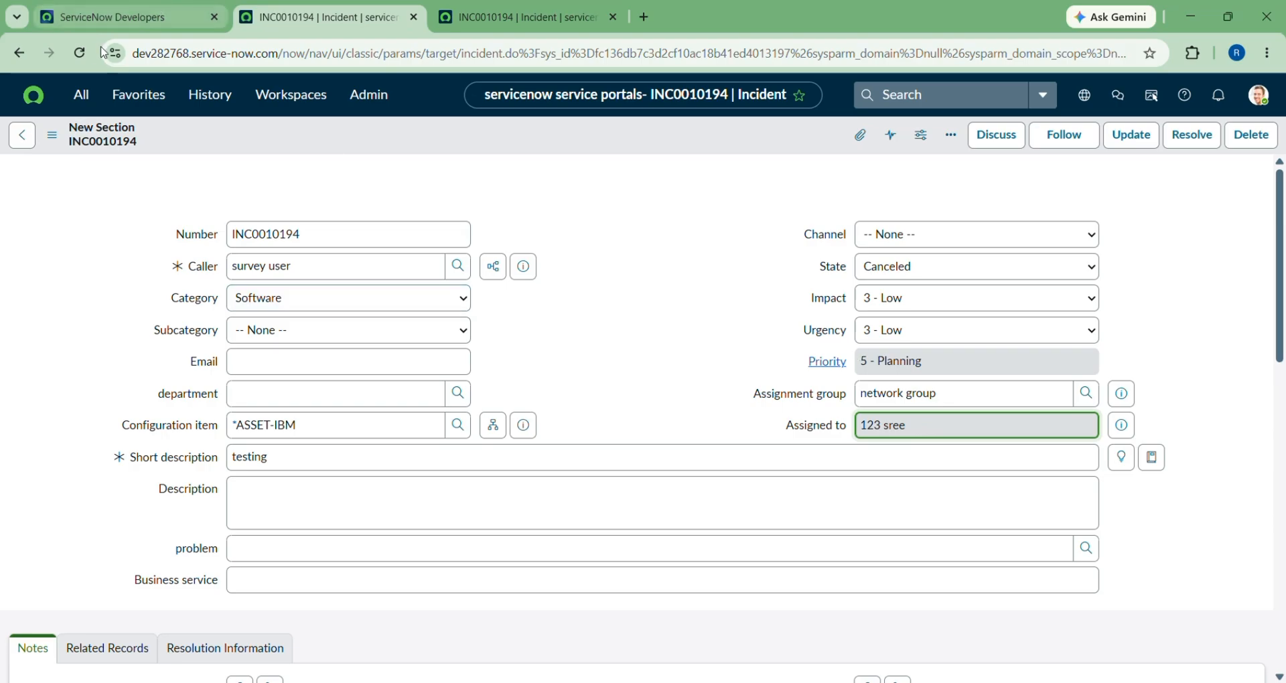
left_click(78, 52)
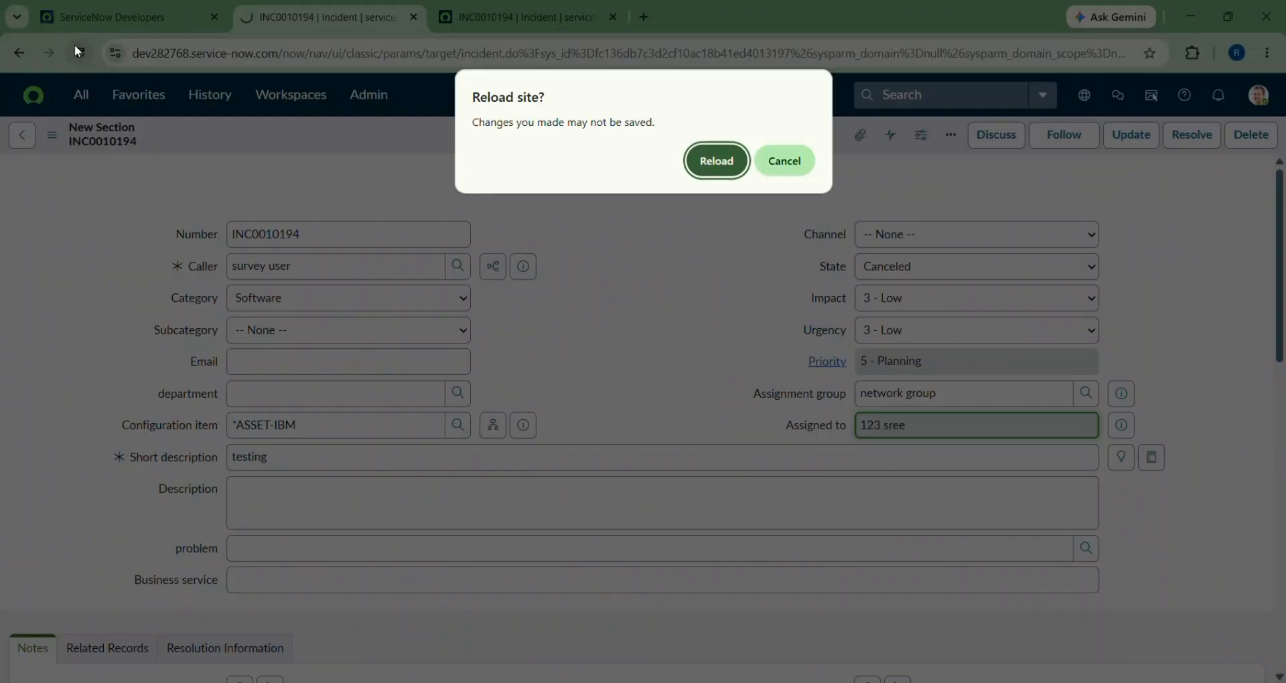
left_click(694, 163)
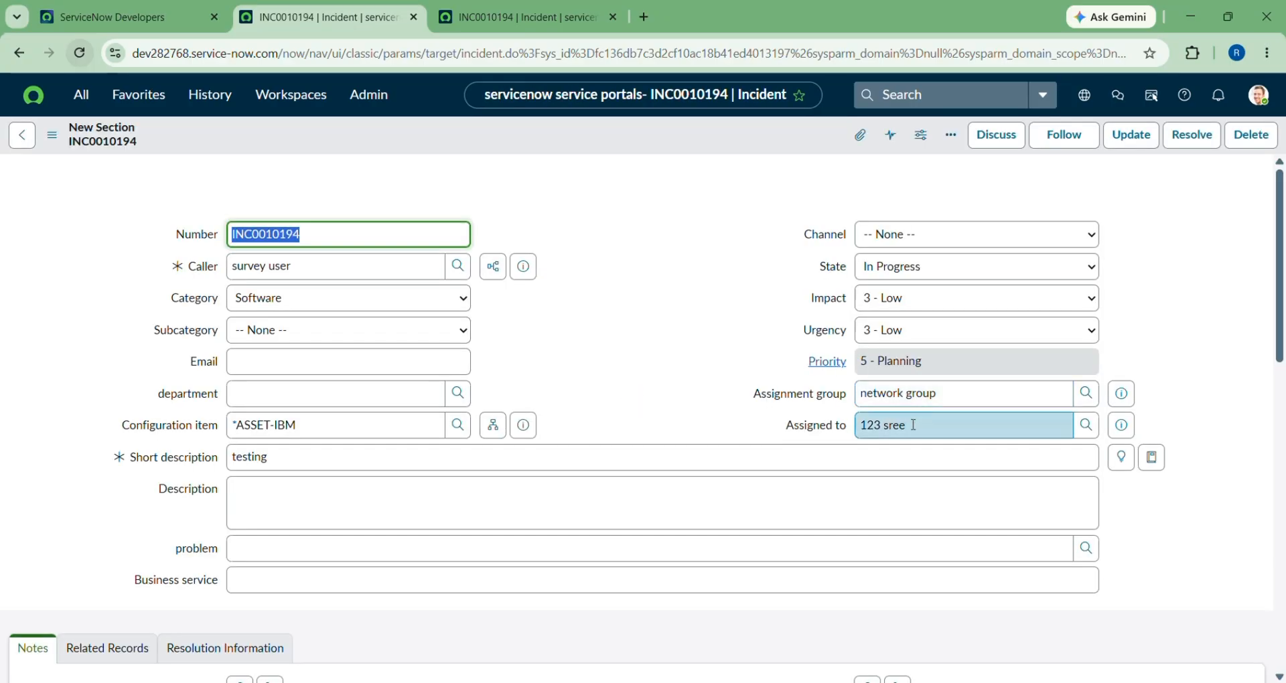
Step: Set the incident's State to Canceled again and check whether the Assigned to field is editable
left_click(975, 265)
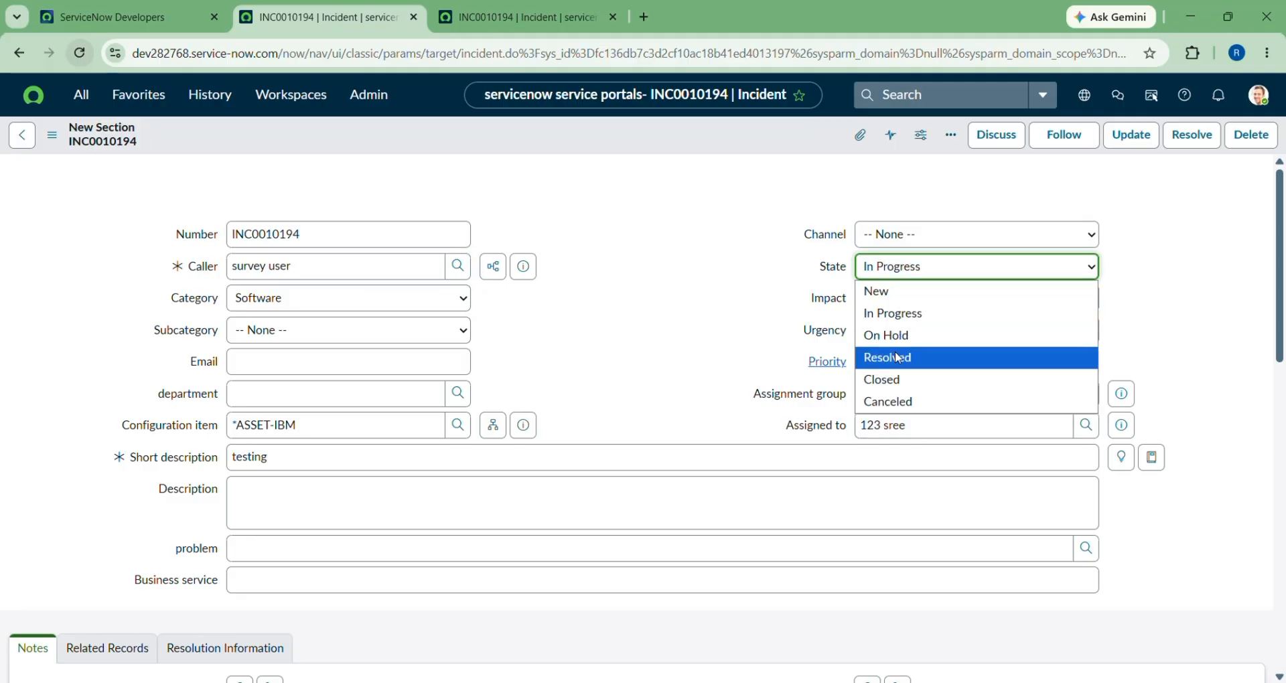
left_click(891, 402)
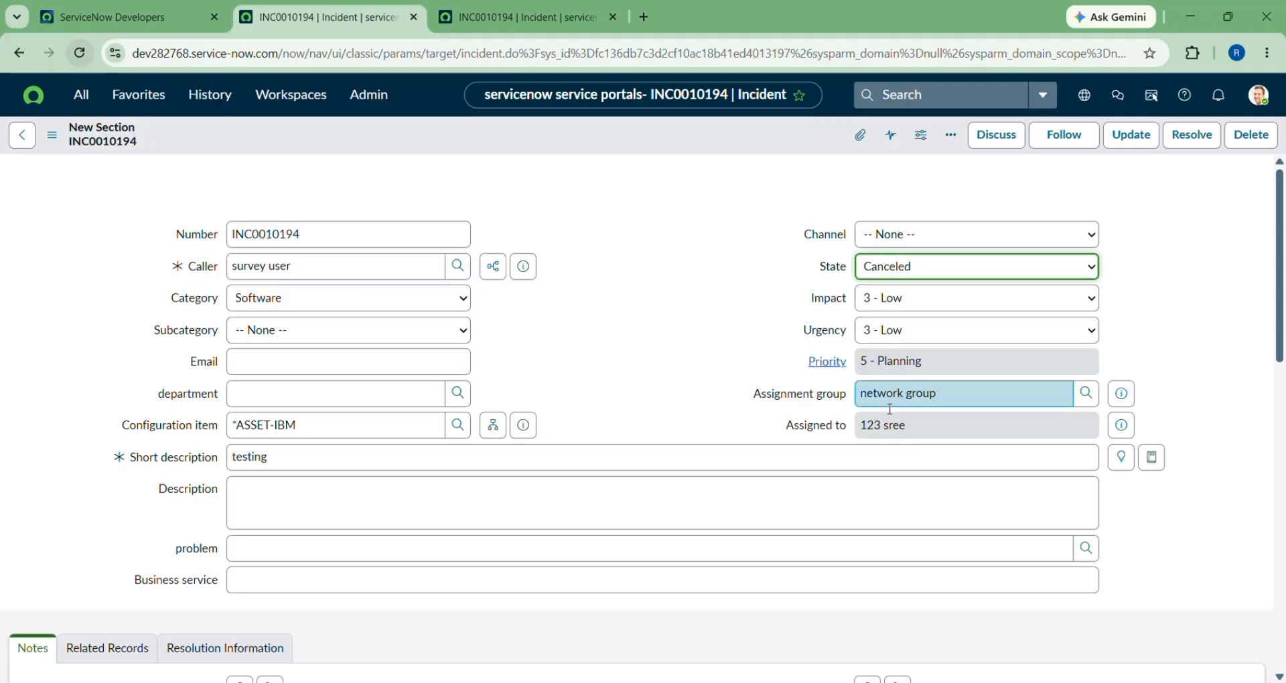
triple_click(901, 434)
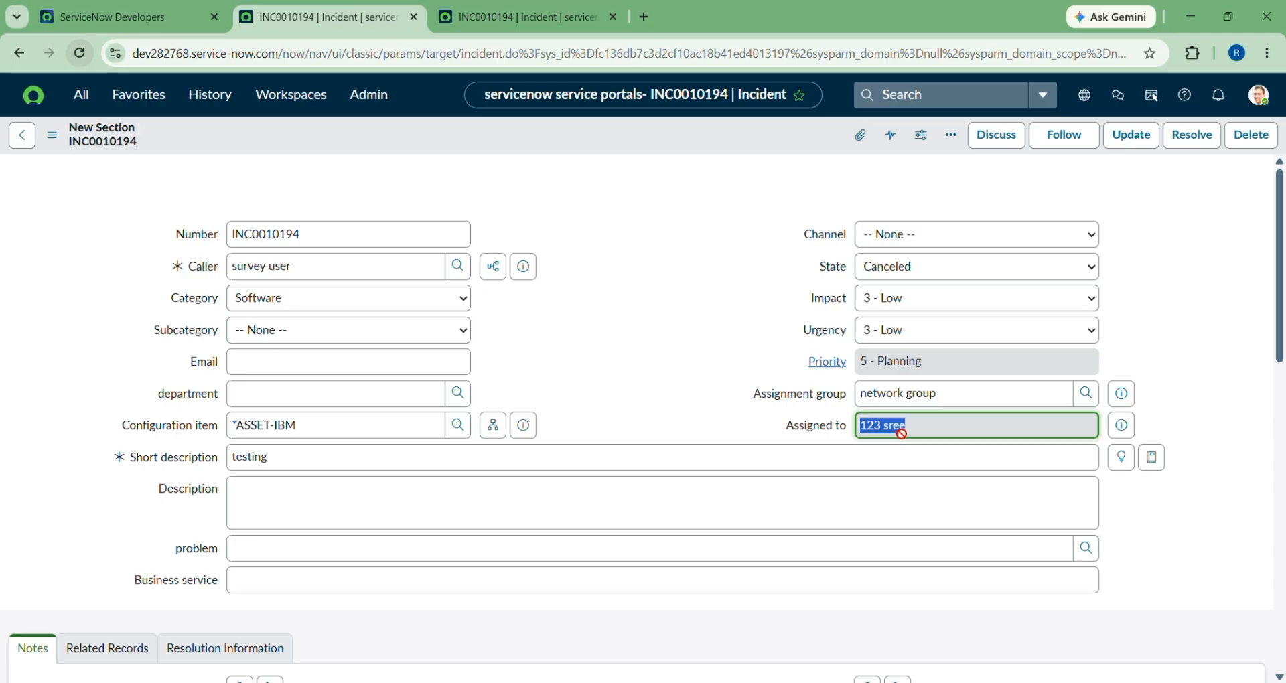
scroll(900, 432, "down", 10)
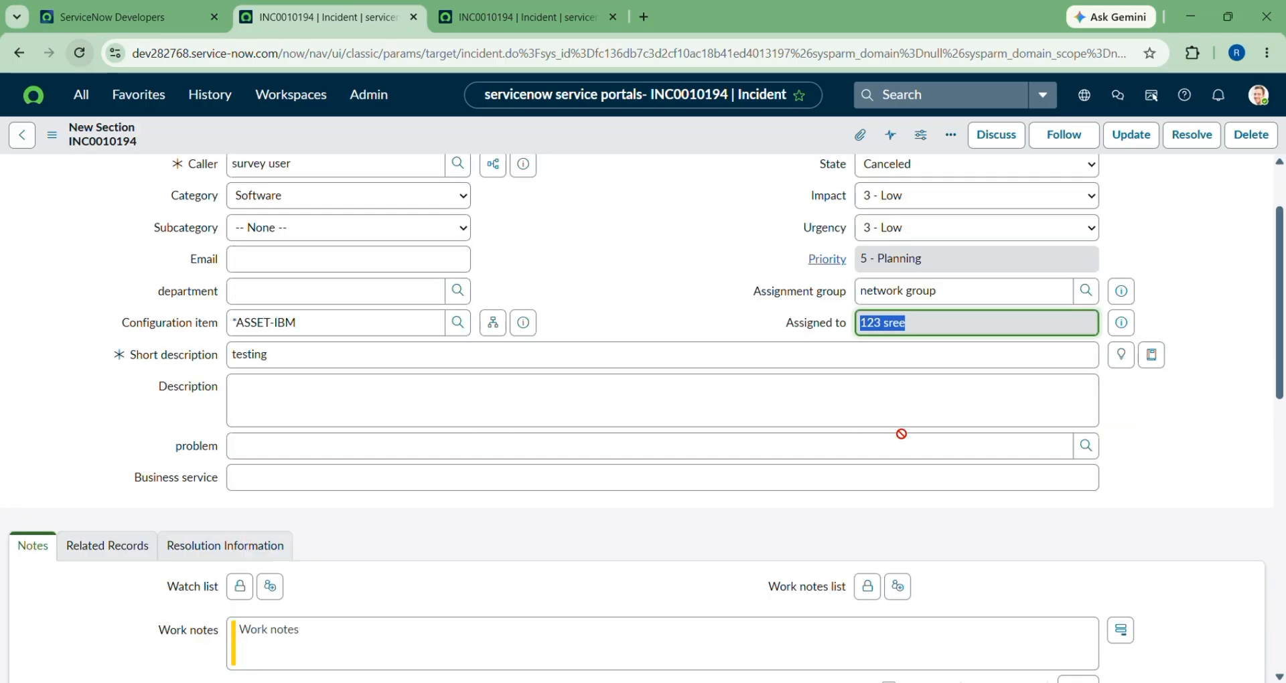
scroll(899, 432, "up", 10)
scroll(902, 436, "down", 12)
scroll(904, 440, "up", 10)
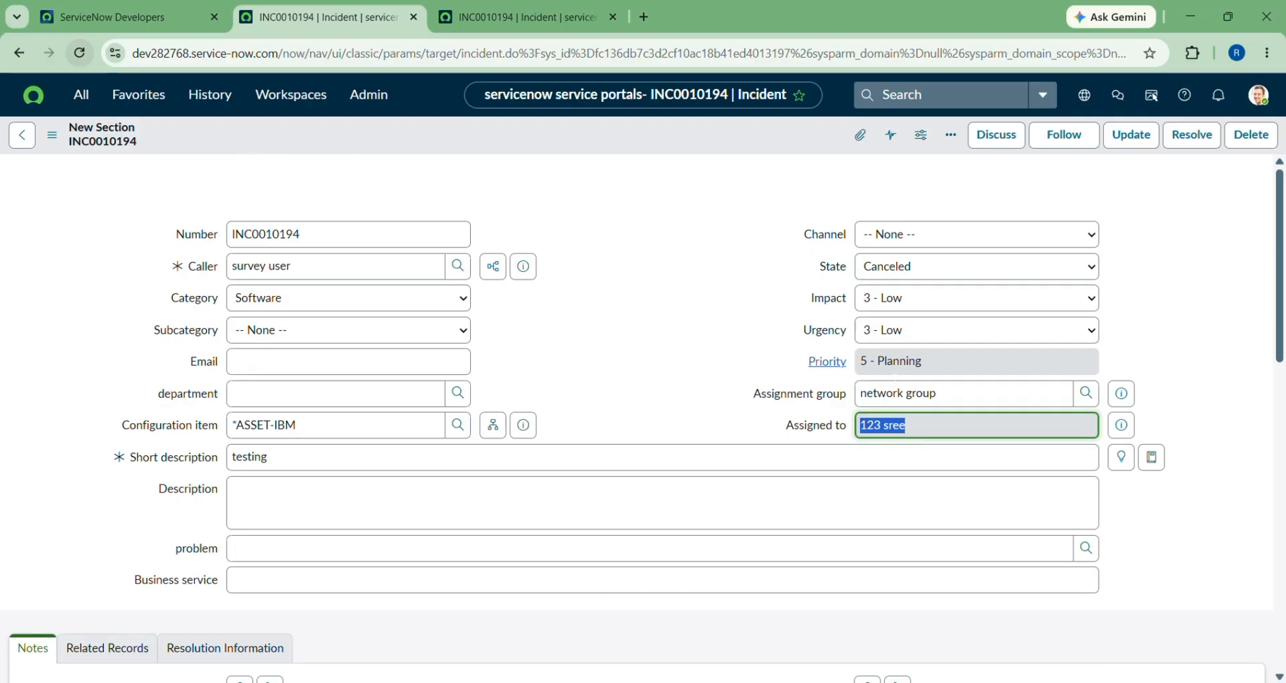
scroll(655, 293, "down", 8)
scroll(655, 293, "up", 8)
left_click(481, 13)
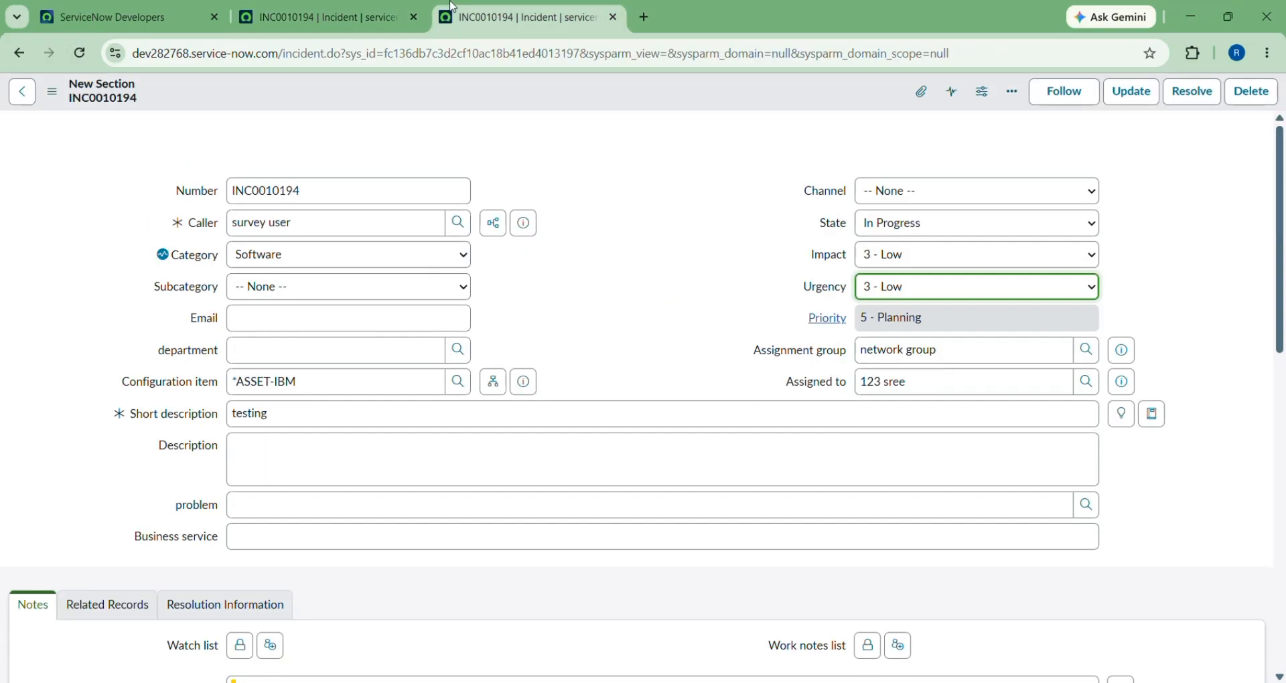
left_click(20, 55)
left_click(377, 7)
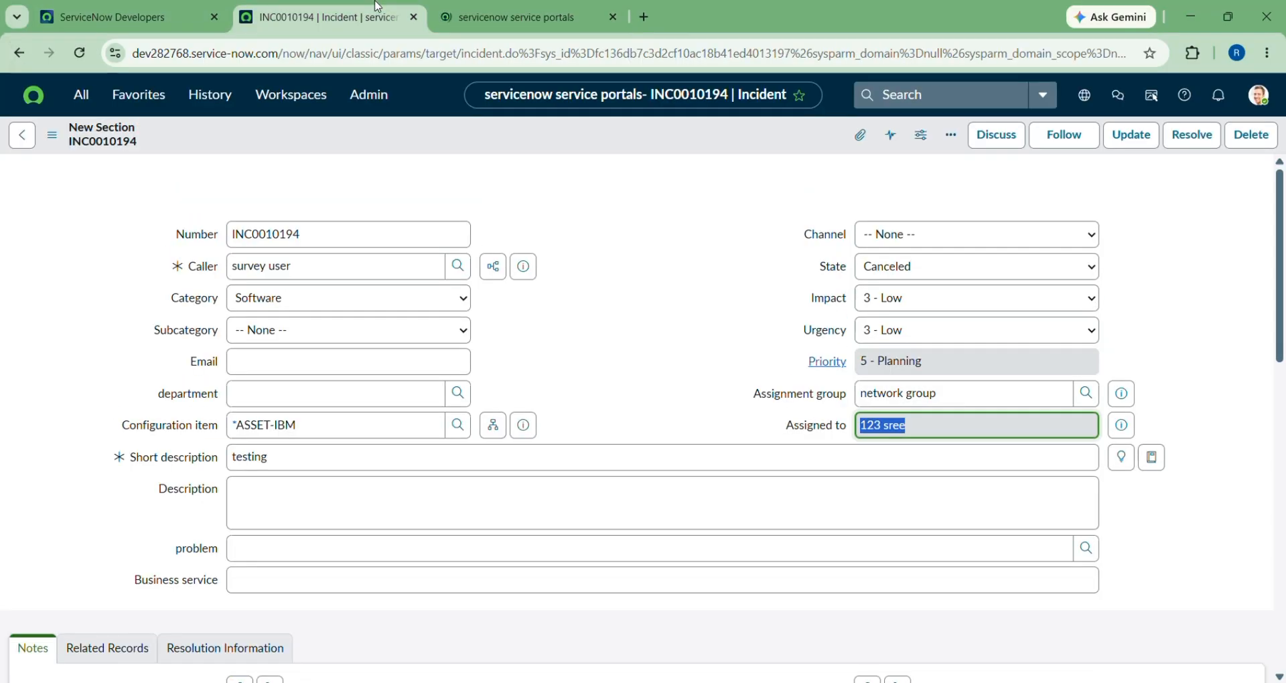
Step: Change the incident's State to Resolved to test whether the Assigned to field stays read-only
left_click(210, 95)
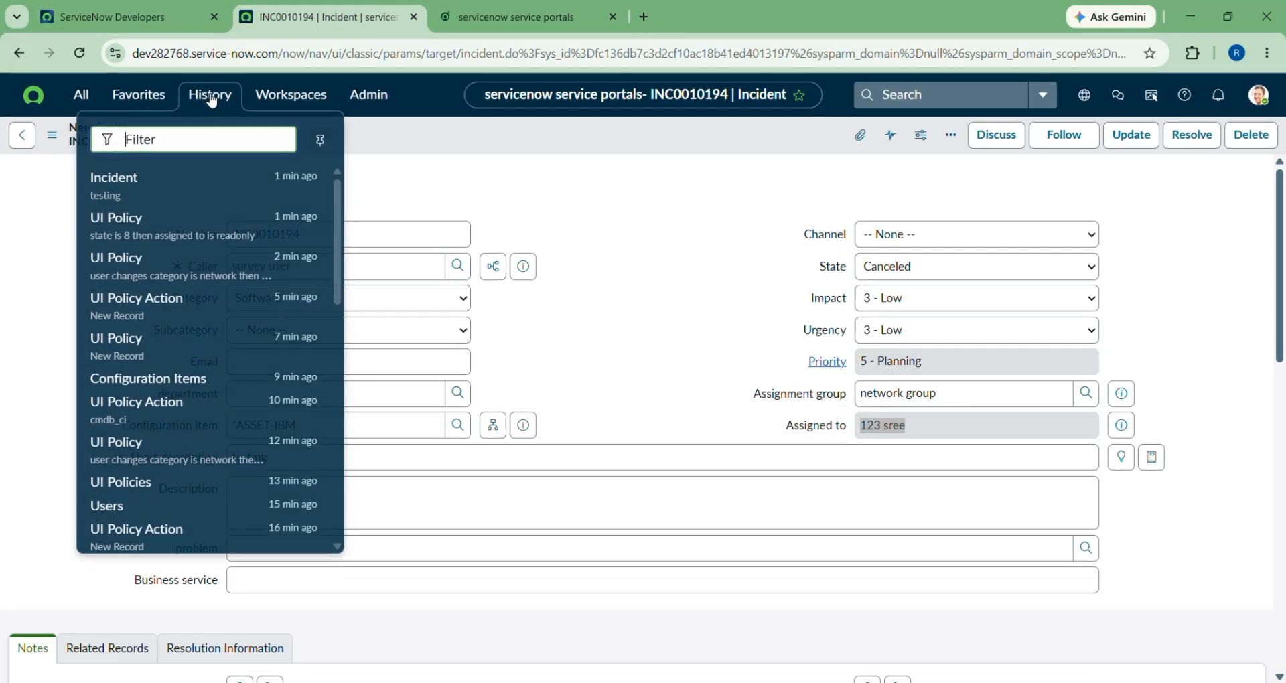
left_click(742, 252)
left_click(977, 272)
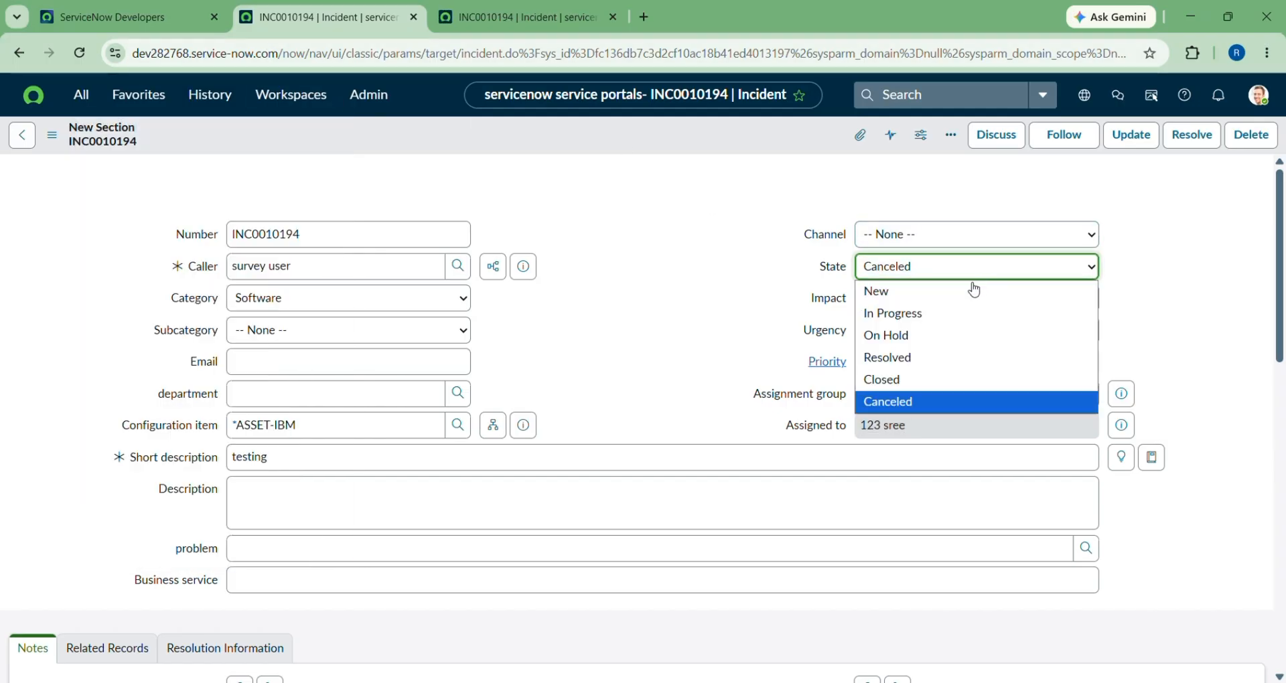
left_click(896, 356)
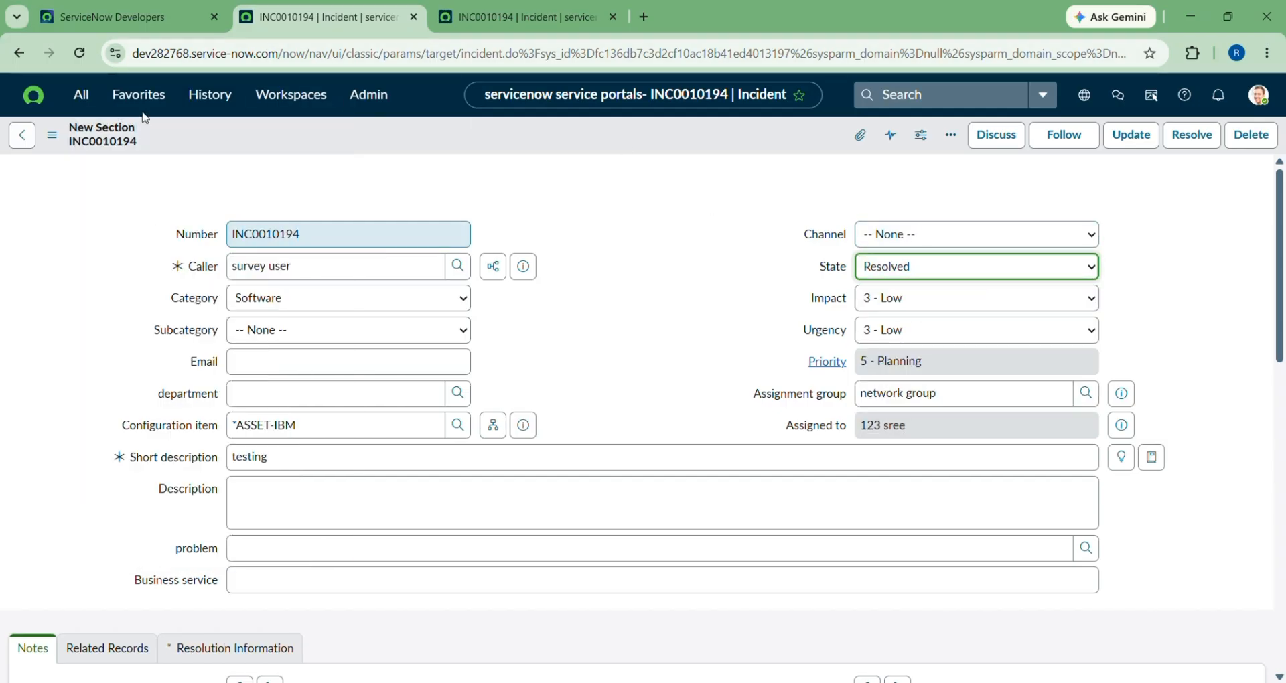
Step: Leave the incident without saving, reopen the UI policy "state is 8 then assigned to is readonly", and turn off Reverse if false
left_click(207, 95)
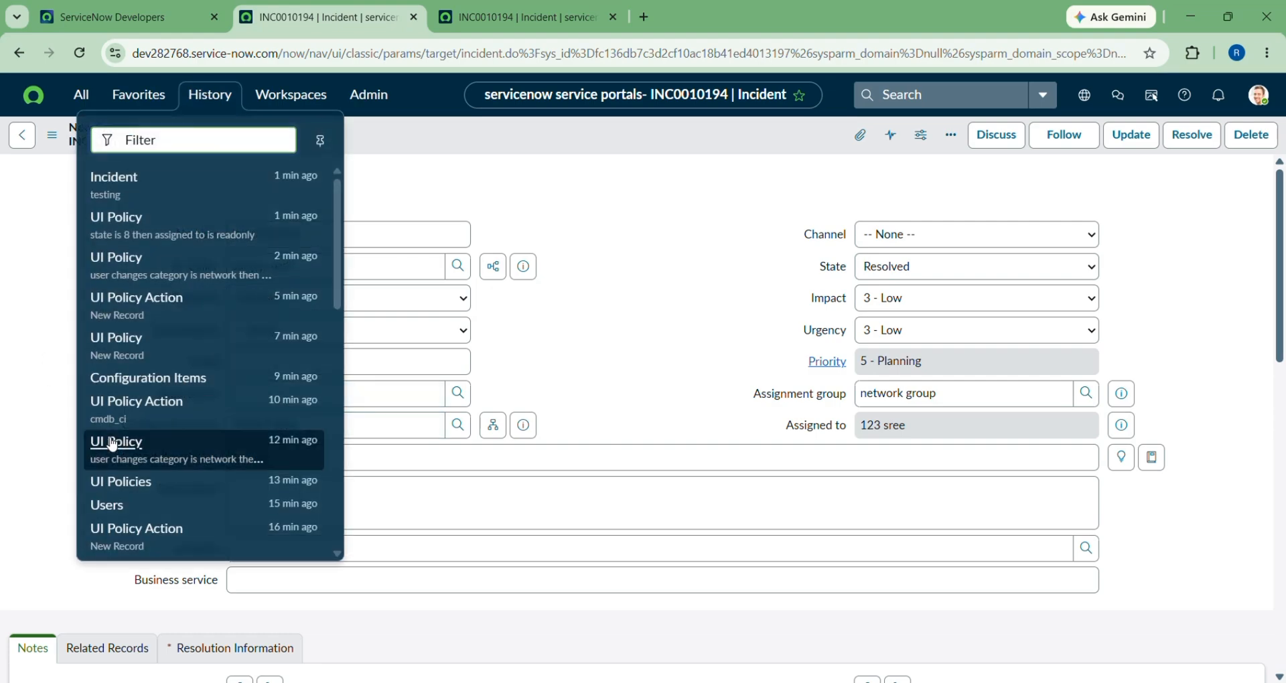
left_click(111, 226)
left_click(770, 459)
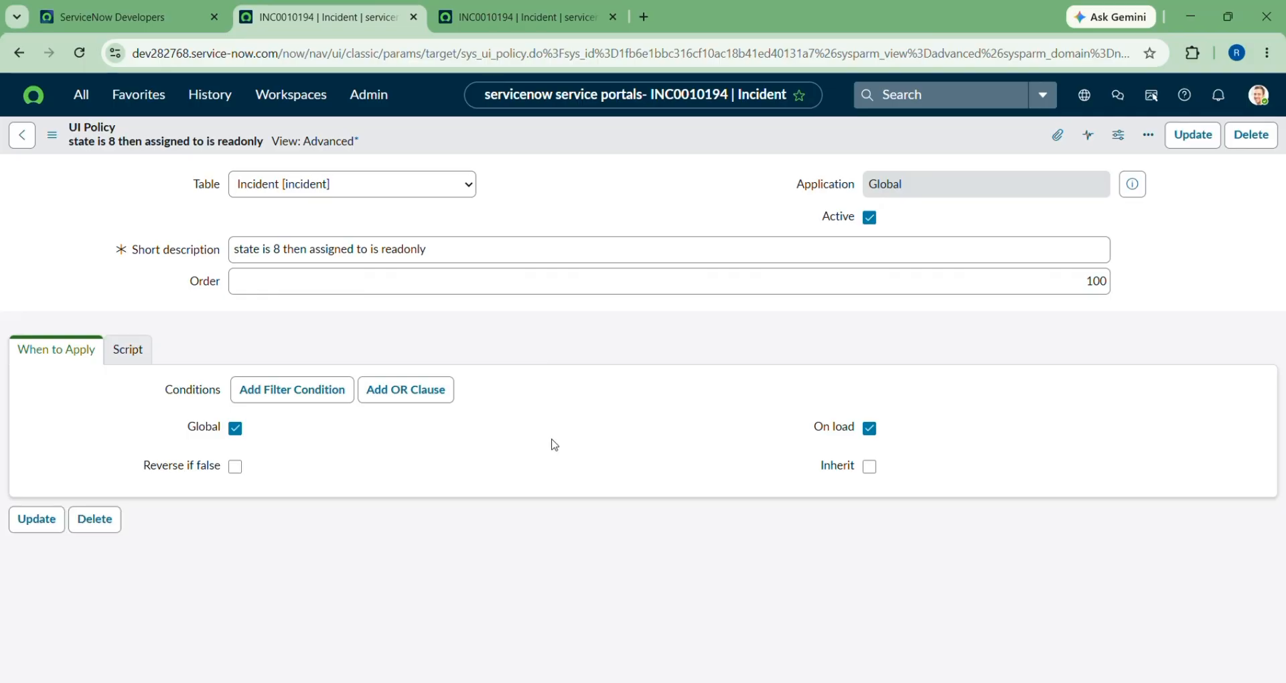
scroll(554, 444, "down", 1)
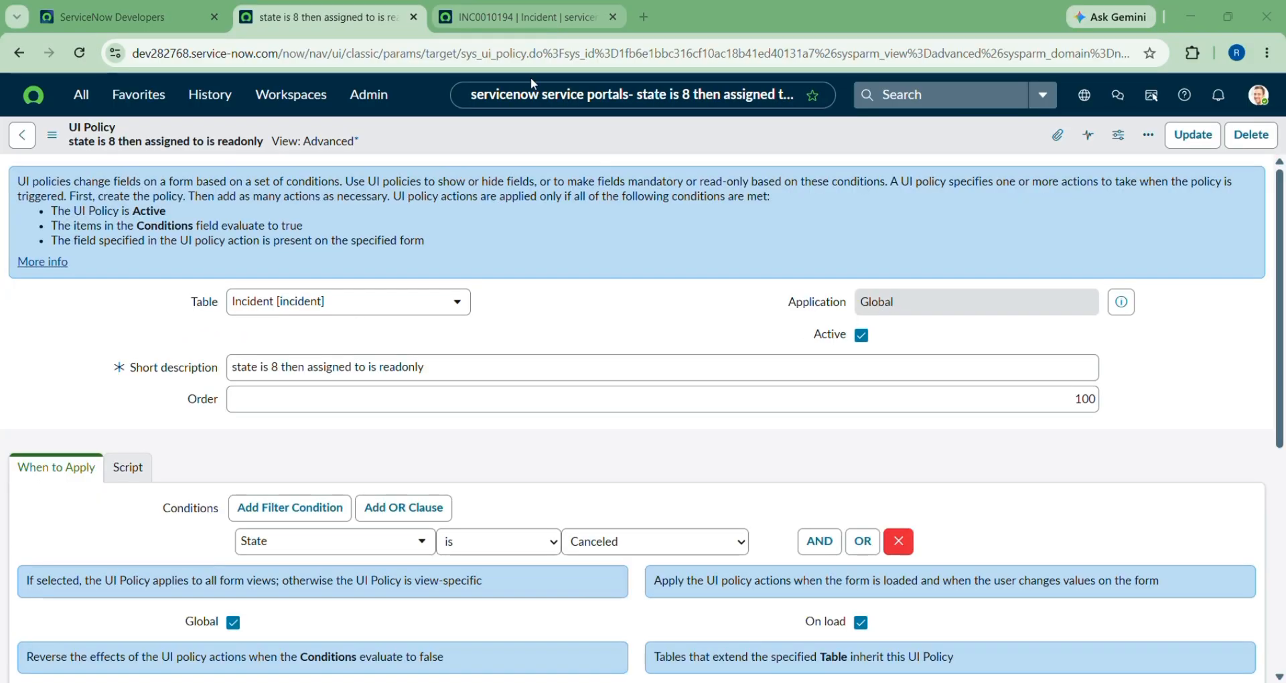
scroll(554, 319, "down", 6)
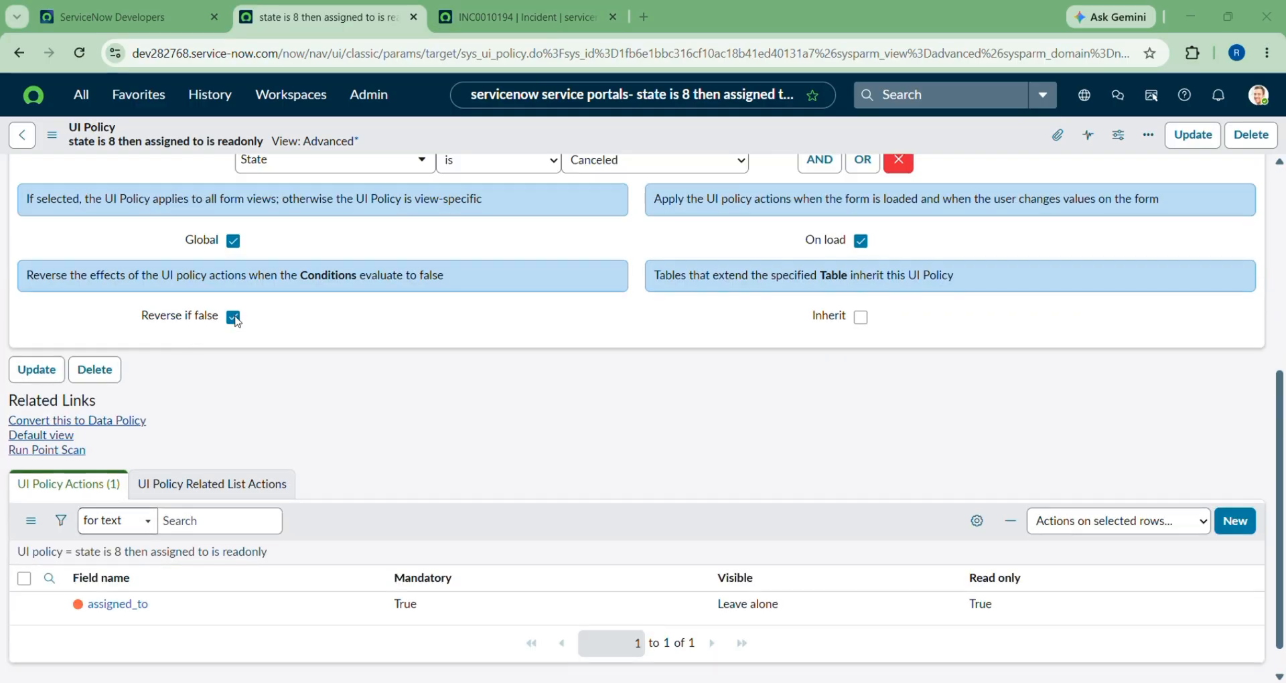
left_click(233, 317)
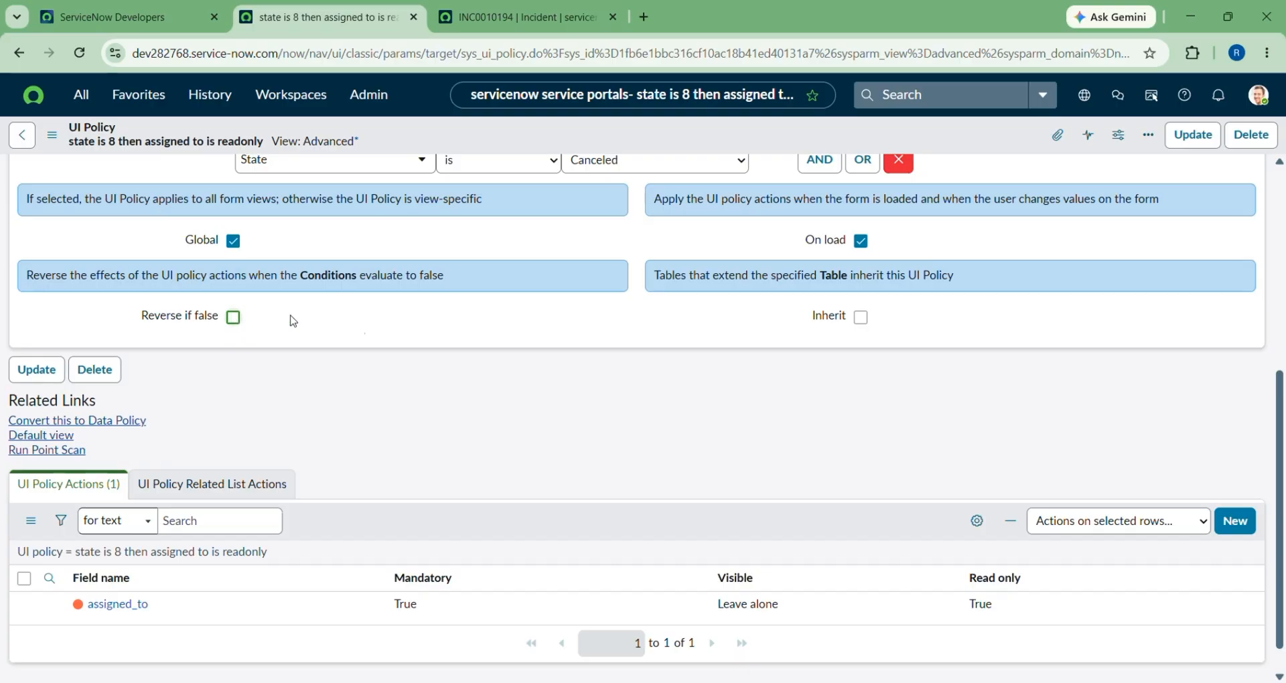
Step: Examine the policy's State condition, Reverse if false option, and the Mandatory, Visible and Read only settings of its Assigned to action
scroll(293, 321, "up", 2)
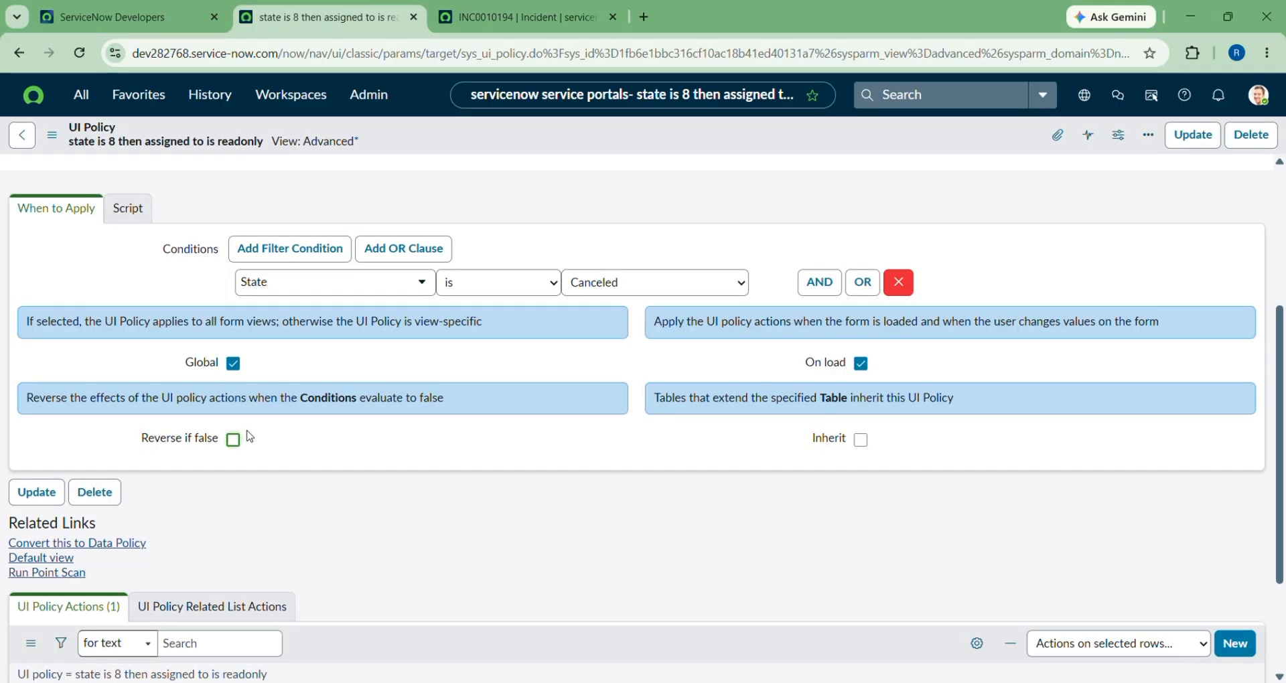
scroll(231, 433, "up", 1)
scroll(179, 471, "up", 4)
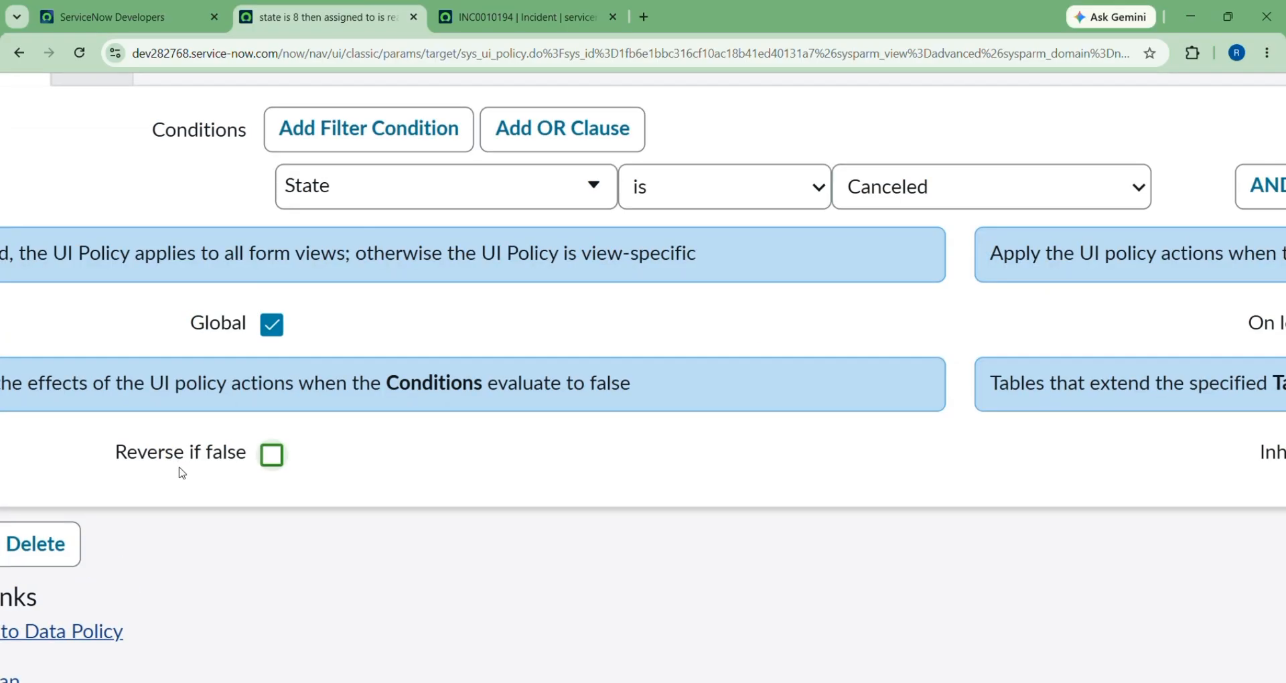
scroll(179, 471, "down", 4)
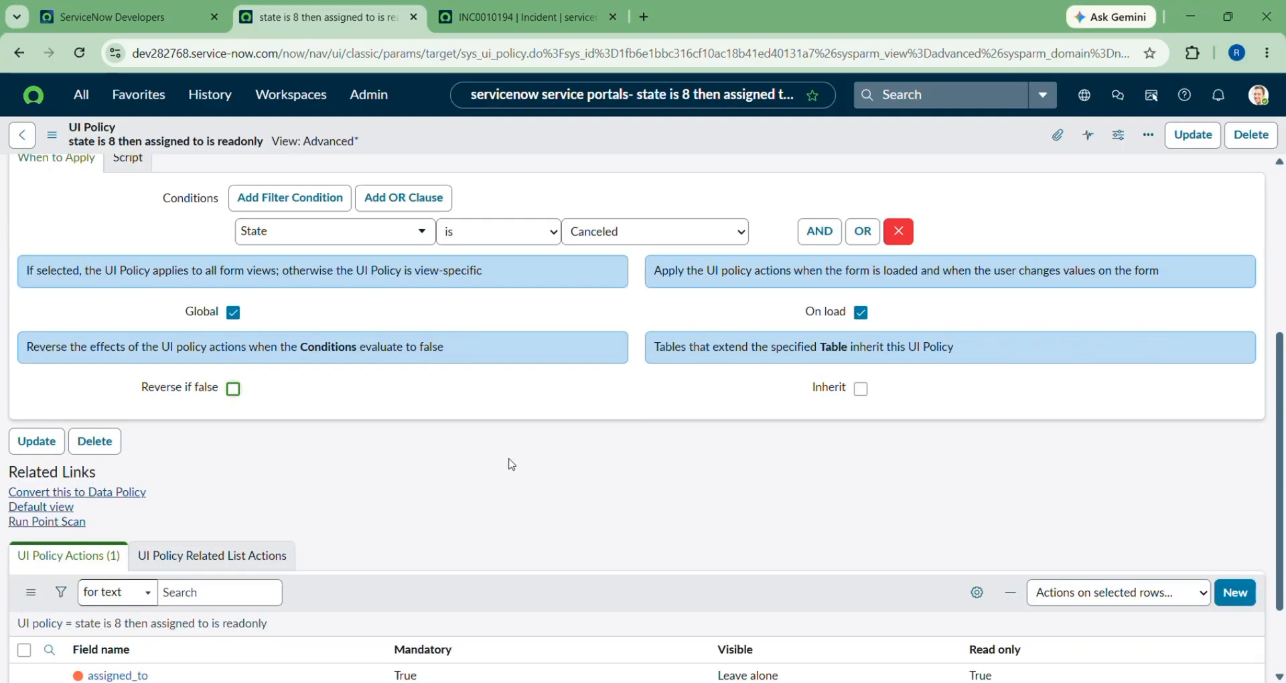
scroll(511, 464, "down", 2)
scroll(468, 543, "up", 4)
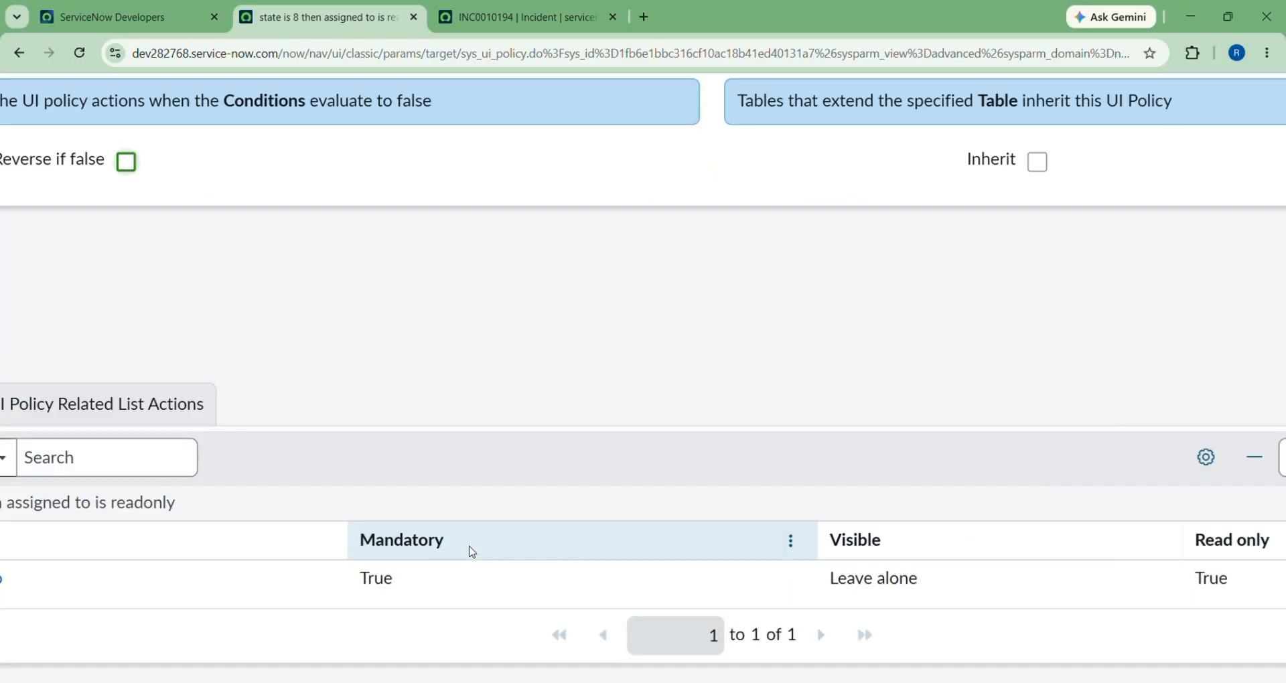
scroll(429, 589, "right", 1)
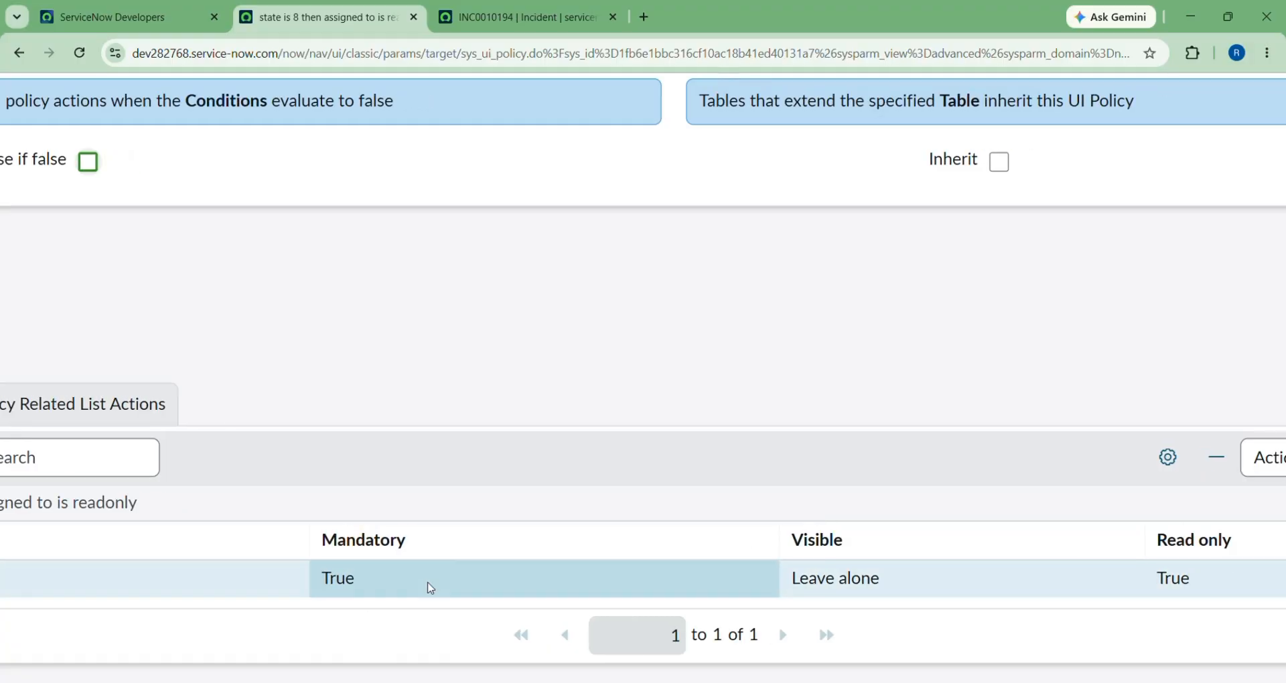
scroll(431, 588, "down", 2)
scroll(570, 445, "down", 2)
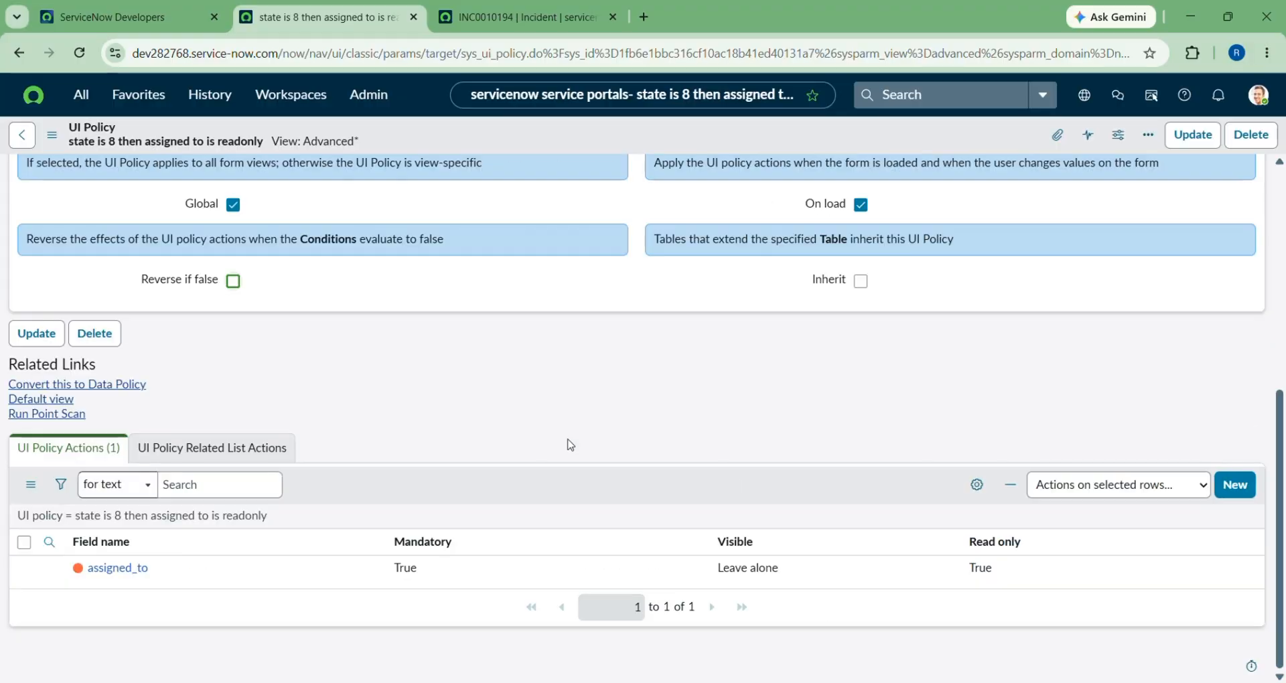
scroll(570, 445, "up", 5)
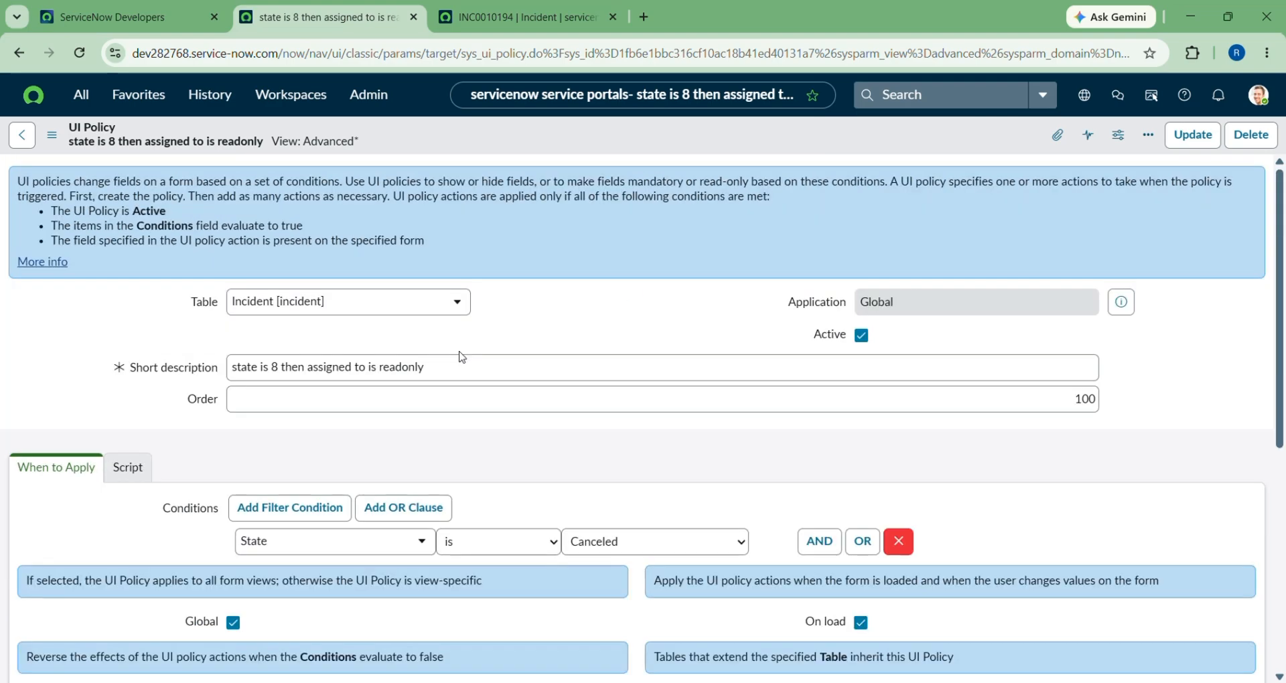
Step: Save the UI policy with Reverse if false turned off and set the incident's State to Canceled
left_click(1195, 134)
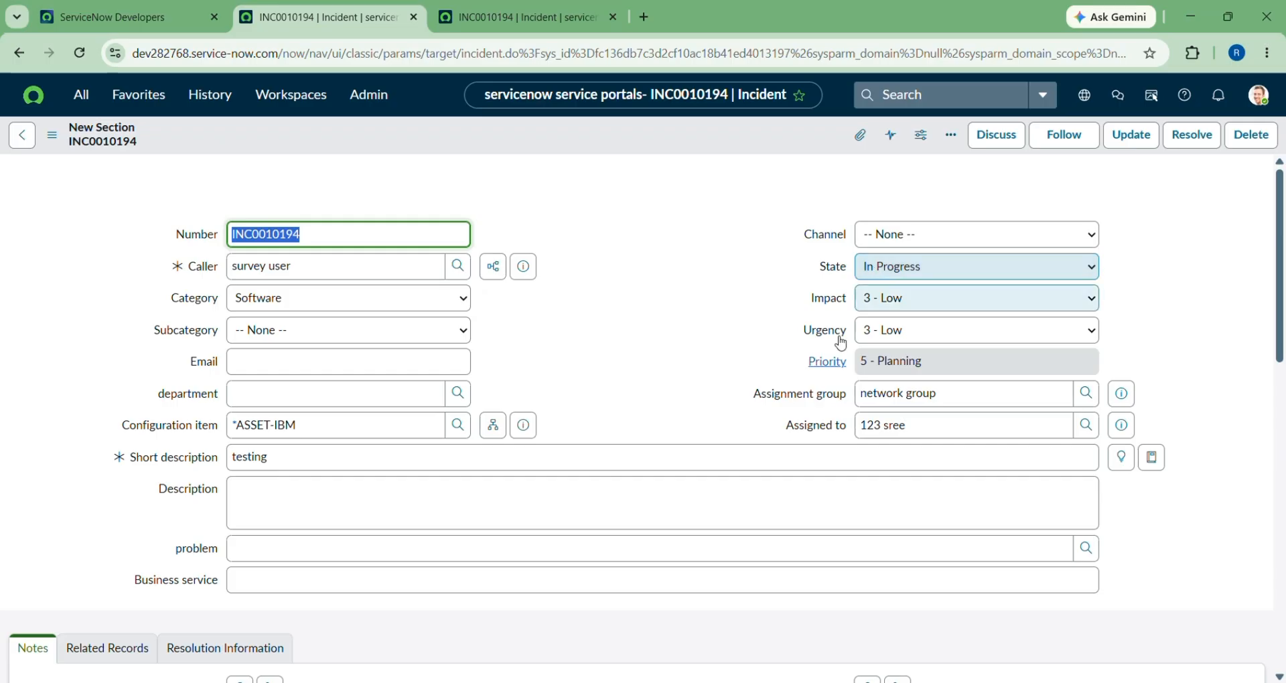
scroll(798, 426, "up", 4)
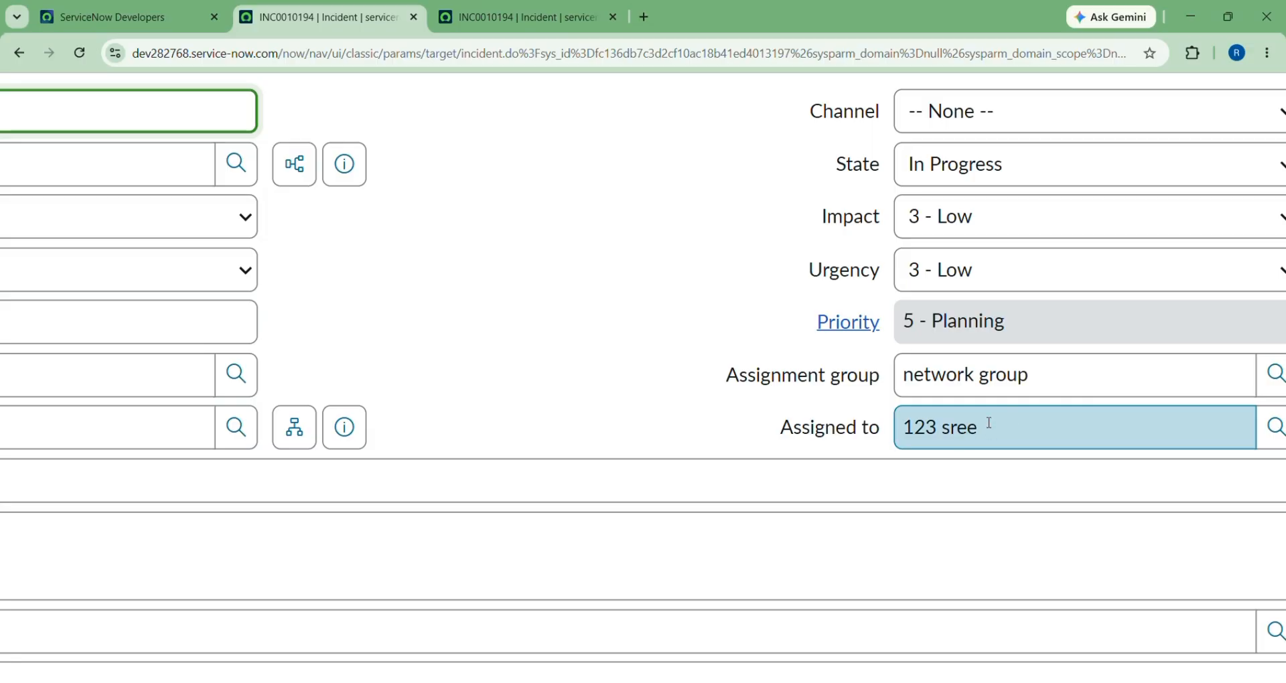
scroll(991, 419, "down", 4)
left_click(935, 268)
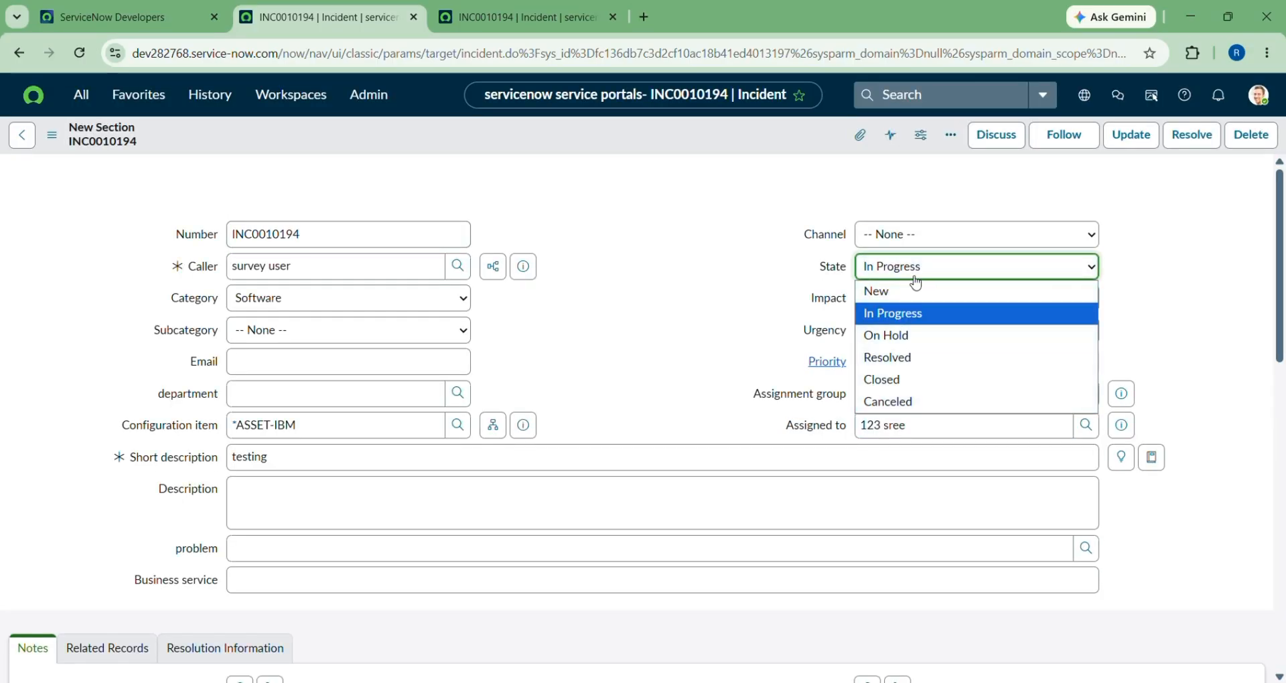
left_click(880, 402)
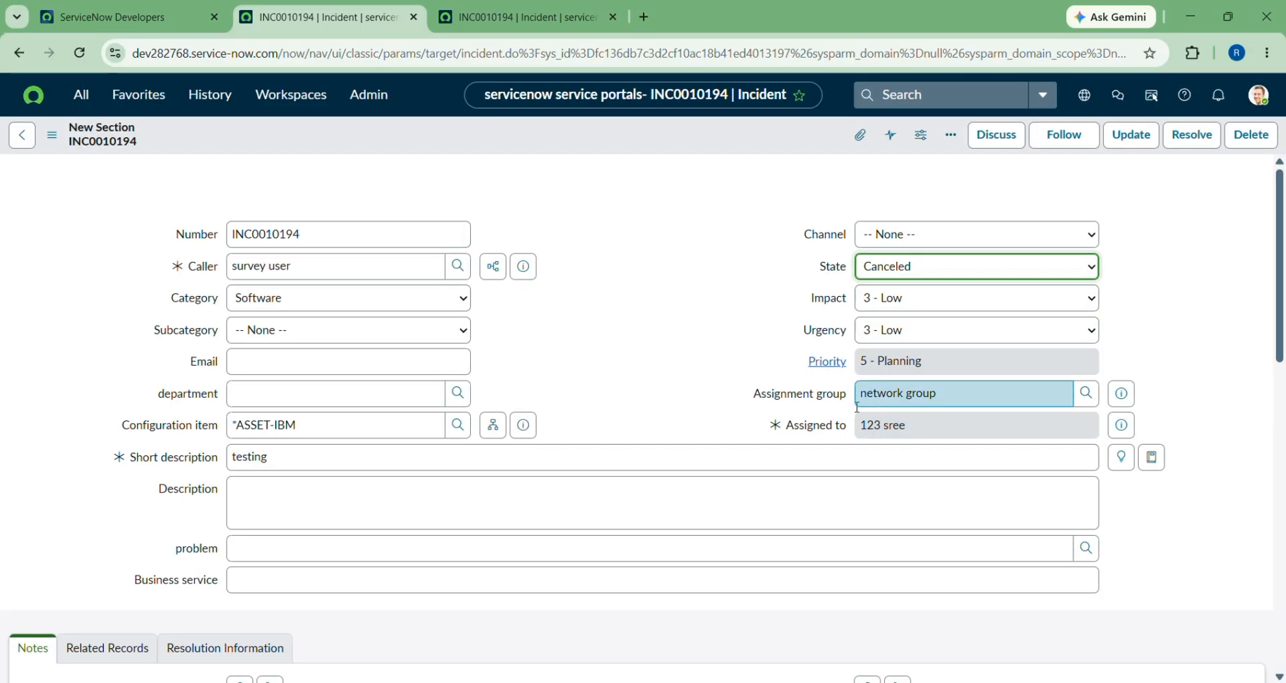
Step: Examine whether the Assigned to field is mandatory and read-only while the incident's State is Canceled
scroll(829, 430, "up", 1)
scroll(829, 430, "up", 1)
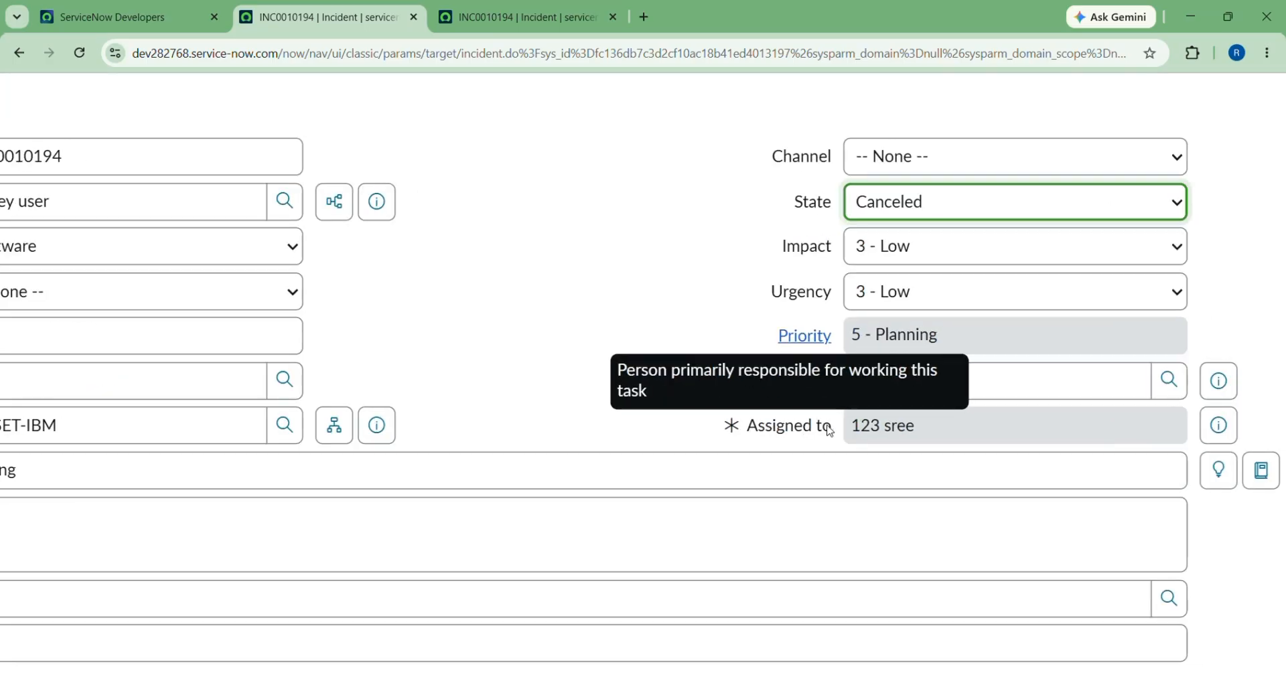
scroll(893, 433, "right", 1)
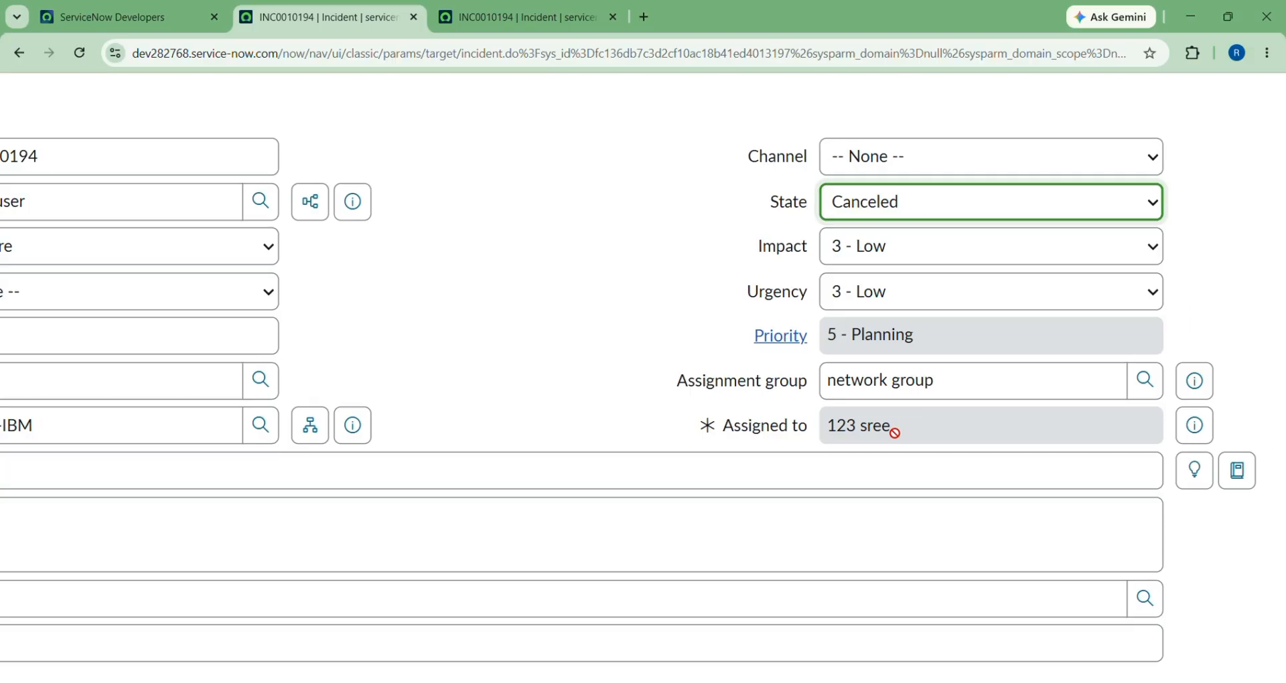
scroll(894, 433, "right", 1)
scroll(894, 434, "up", 3)
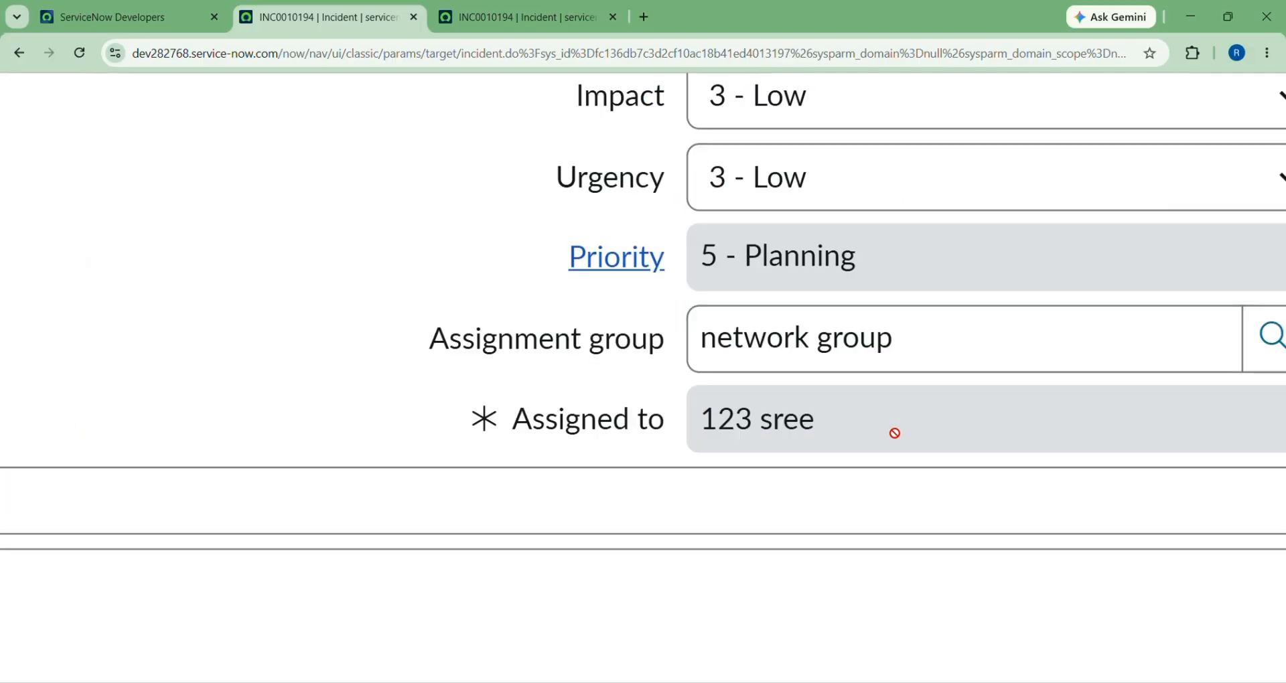
scroll(844, 435, "down", 1)
scroll(844, 435, "down", 2)
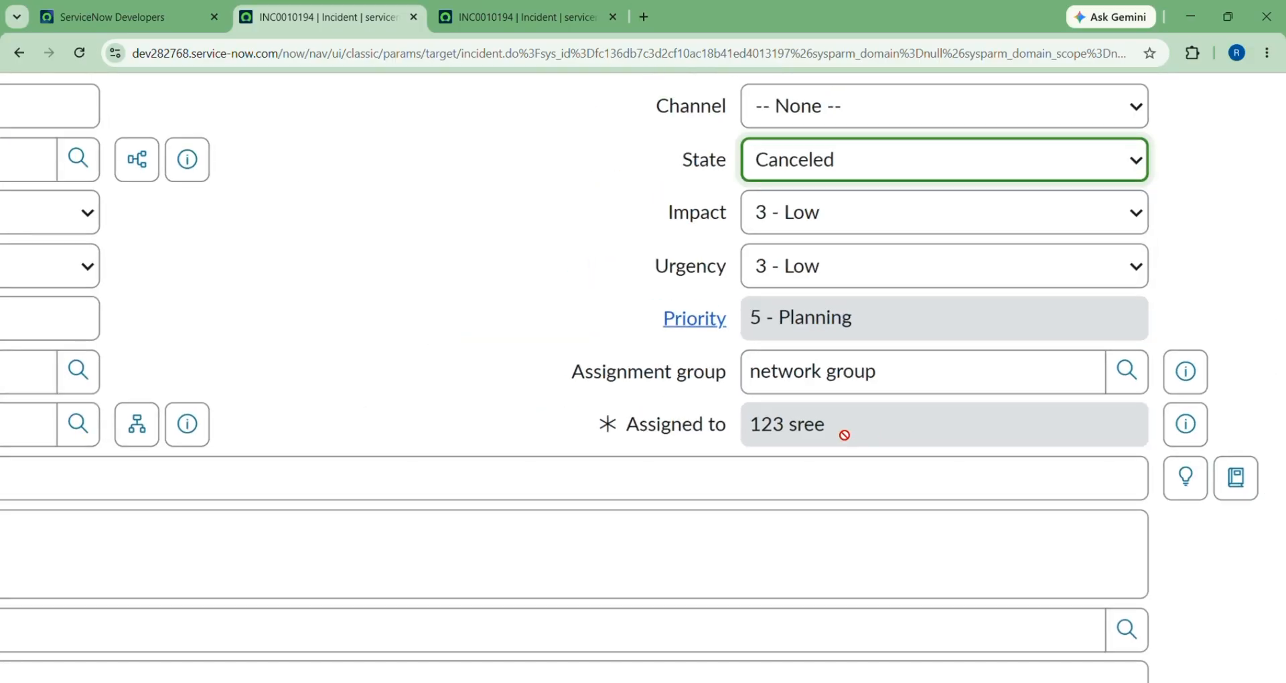
scroll(845, 435, "down", 1)
Step: Change the incident's State to Closed and check whether Assigned to keeps its mandatory and read-only settings
left_click(814, 212)
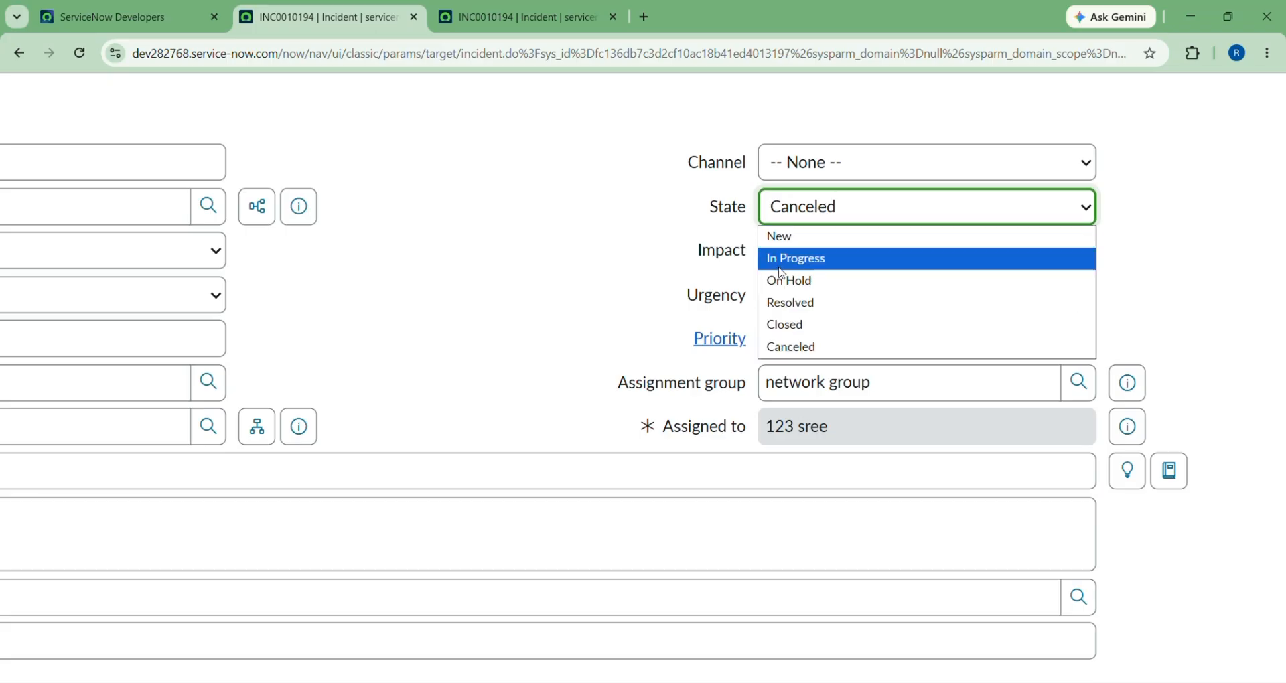
left_click(789, 324)
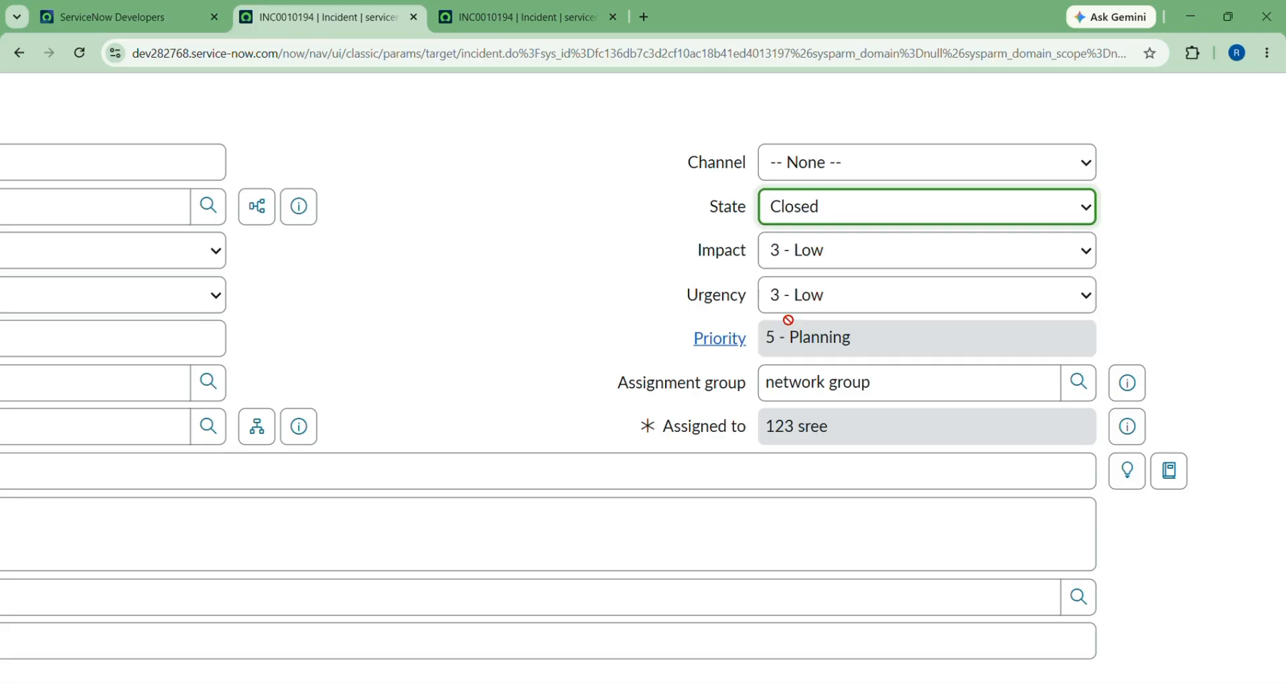
scroll(826, 424, "up", 3)
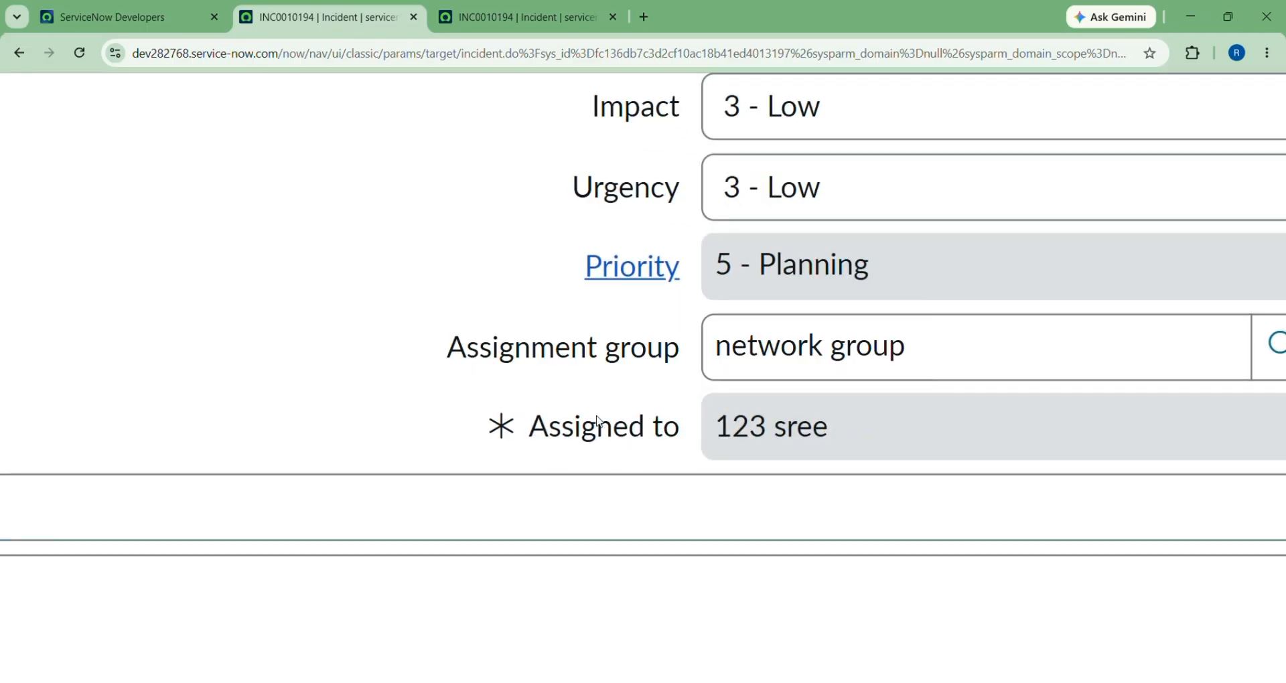
mouse_move(502, 421)
scroll(502, 422, "up", 2)
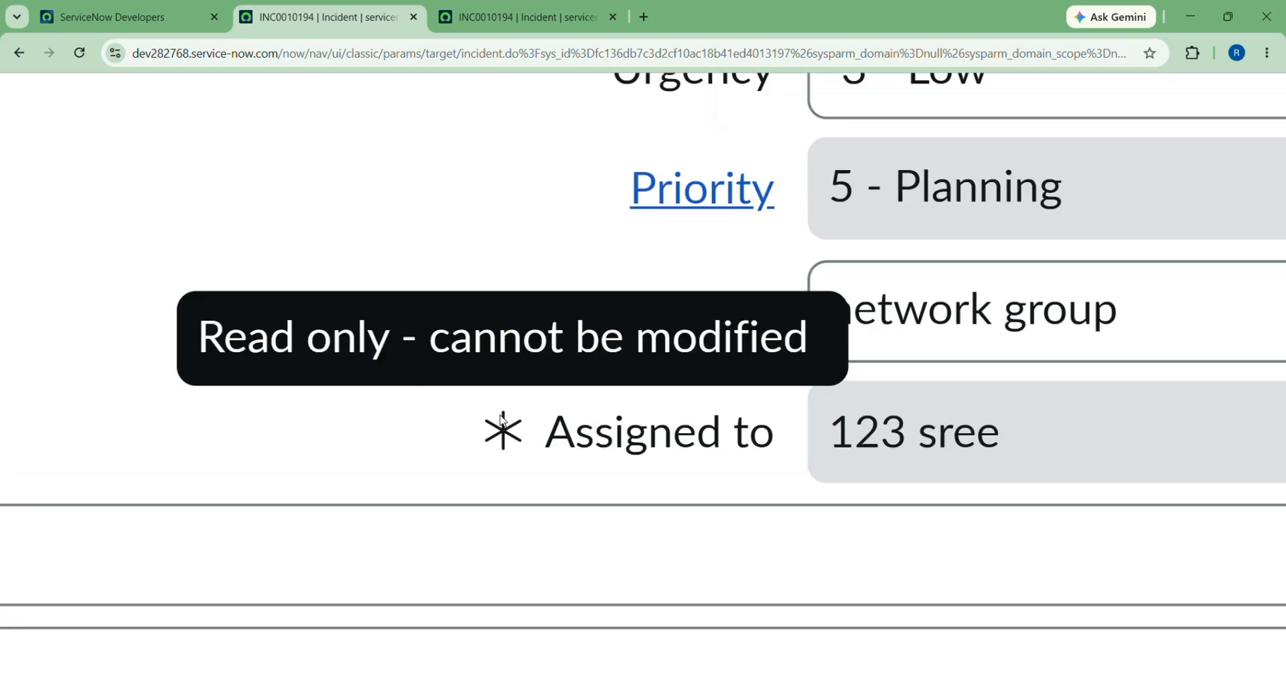
scroll(1005, 433, "down", 5)
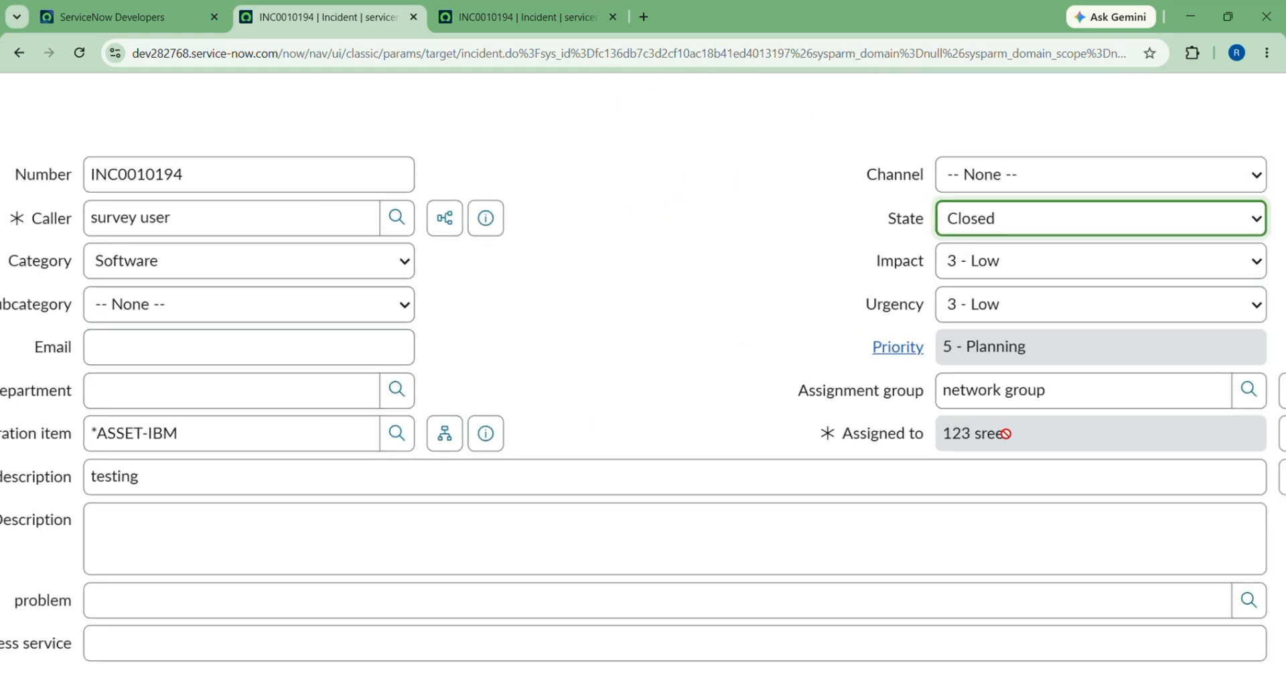
scroll(1006, 434, "down", 3)
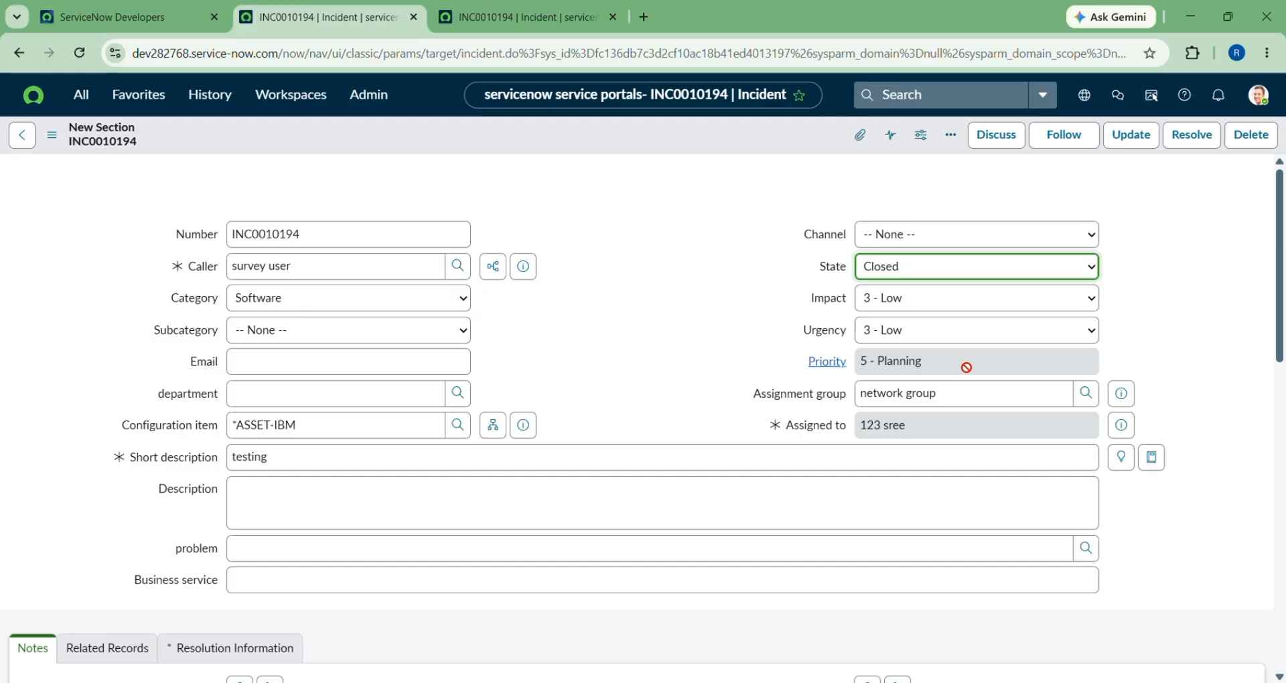
Step: Leave the incident without saving and reopen the UI policy "state is 8 then assigned to is readonly"
left_click(208, 95)
left_click(98, 215)
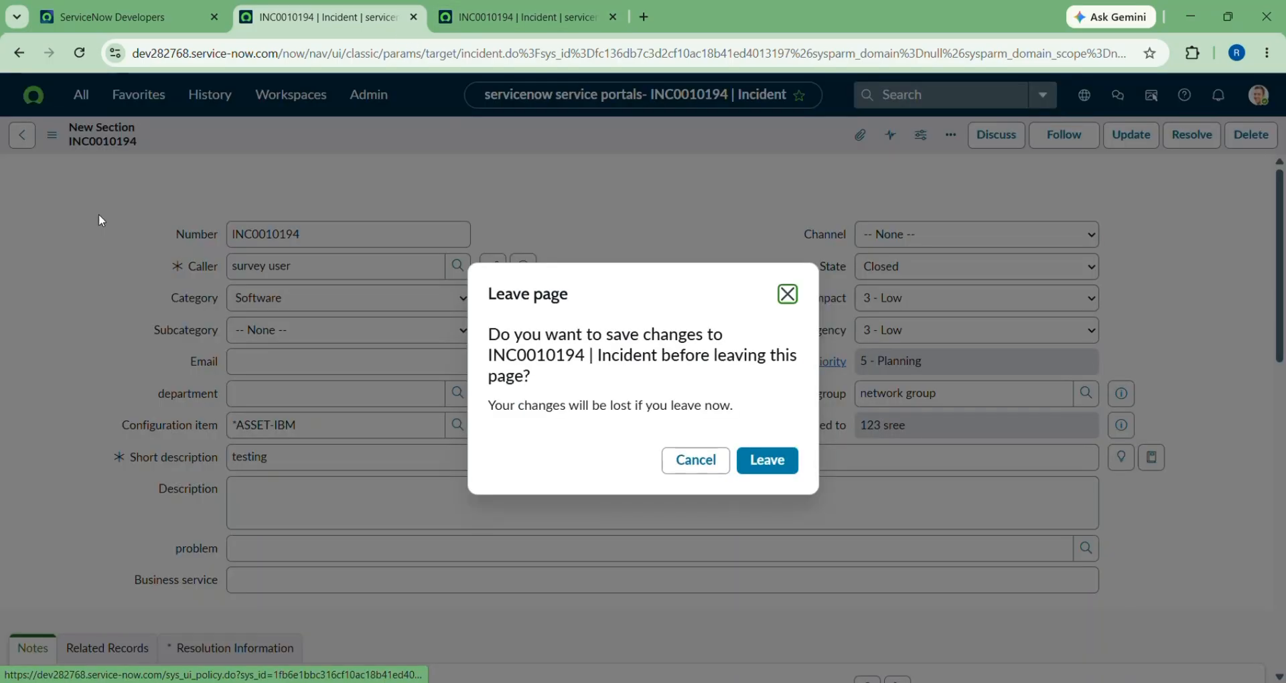
left_click(750, 460)
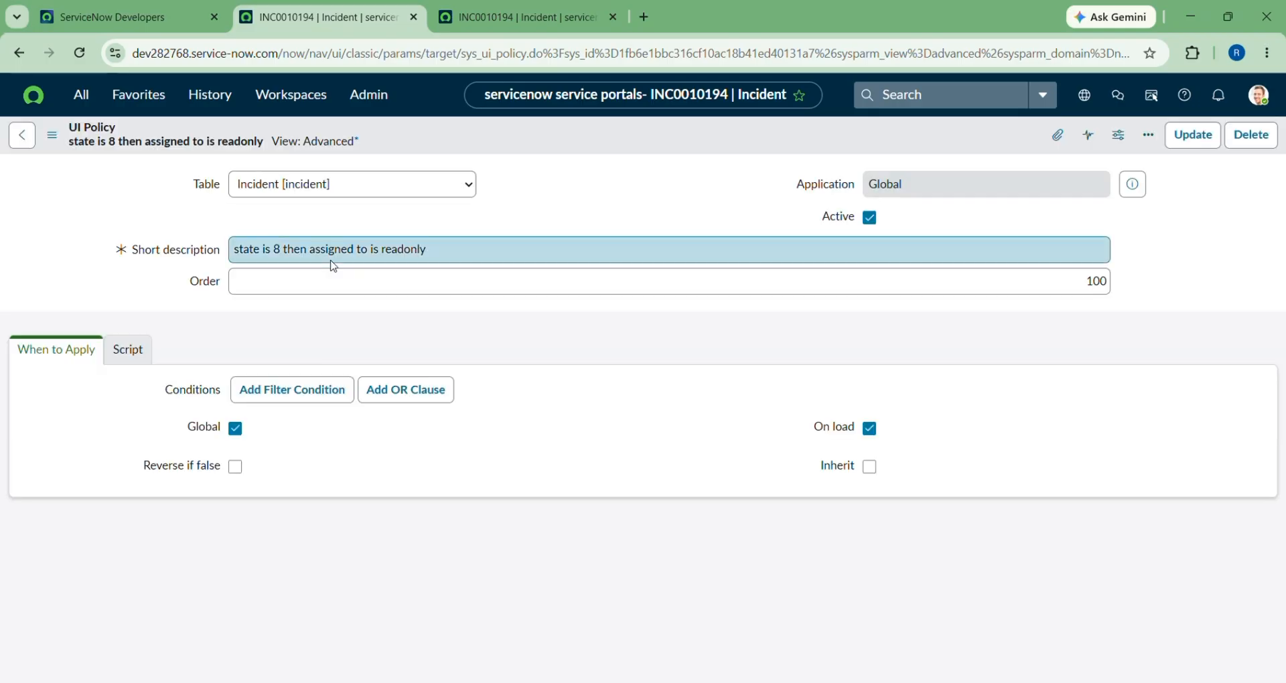
Step: Turn on Reverse if false for the UI policy and save it
scroll(390, 488, "down", 1)
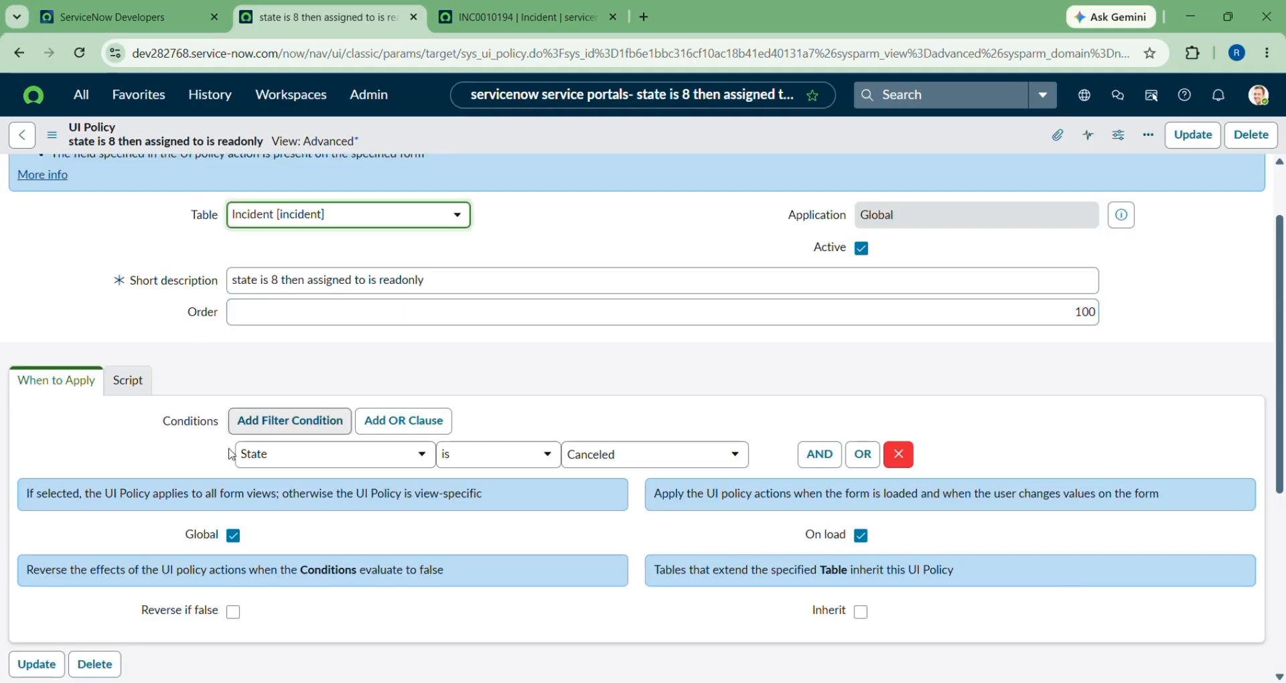
scroll(241, 447, "down", 5)
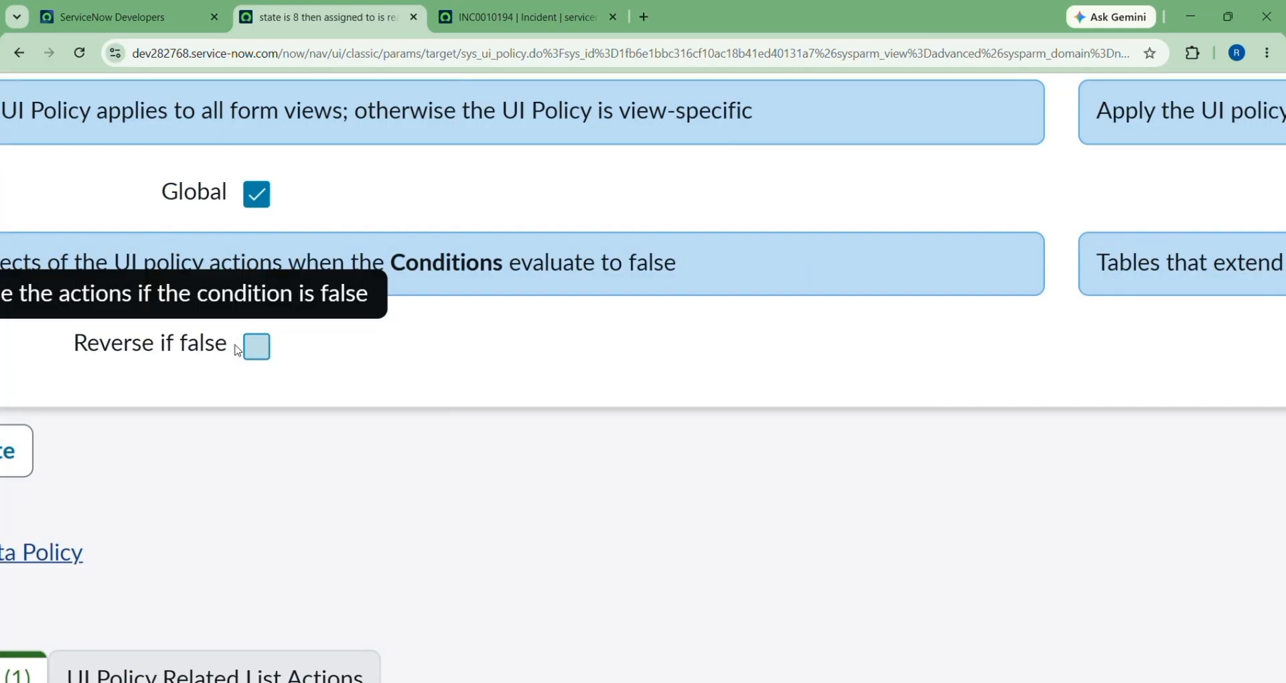
left_click(256, 347)
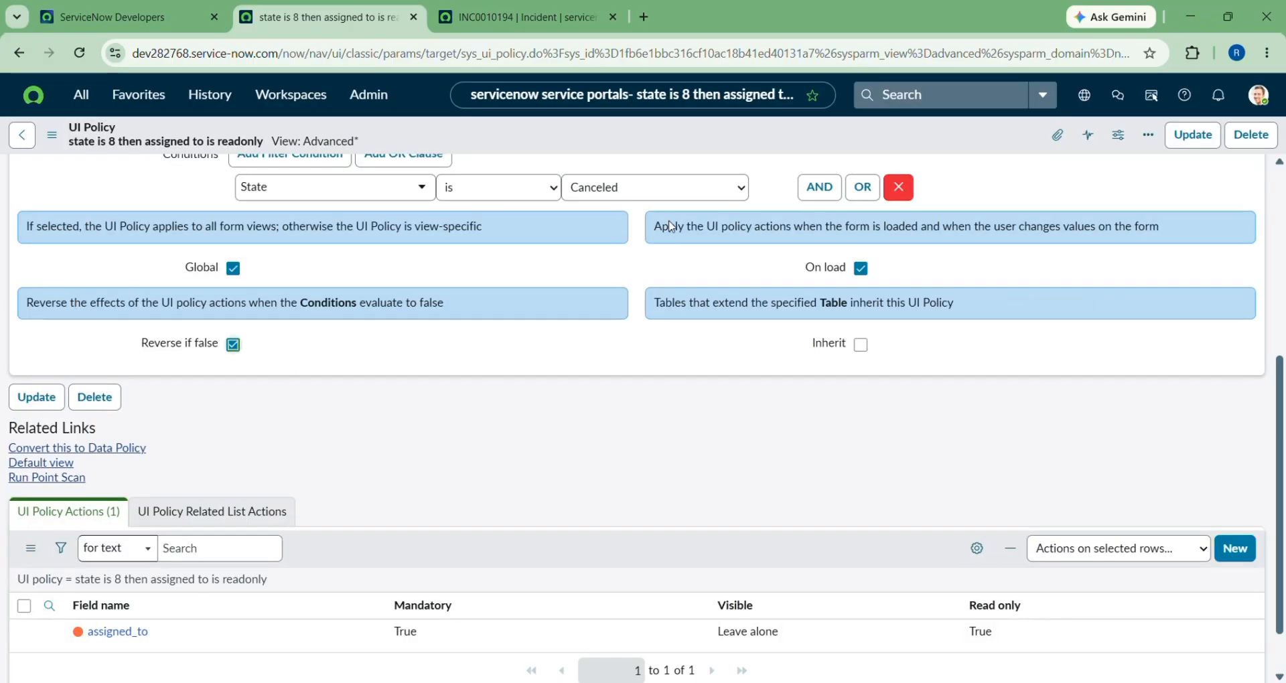
left_click(1191, 141)
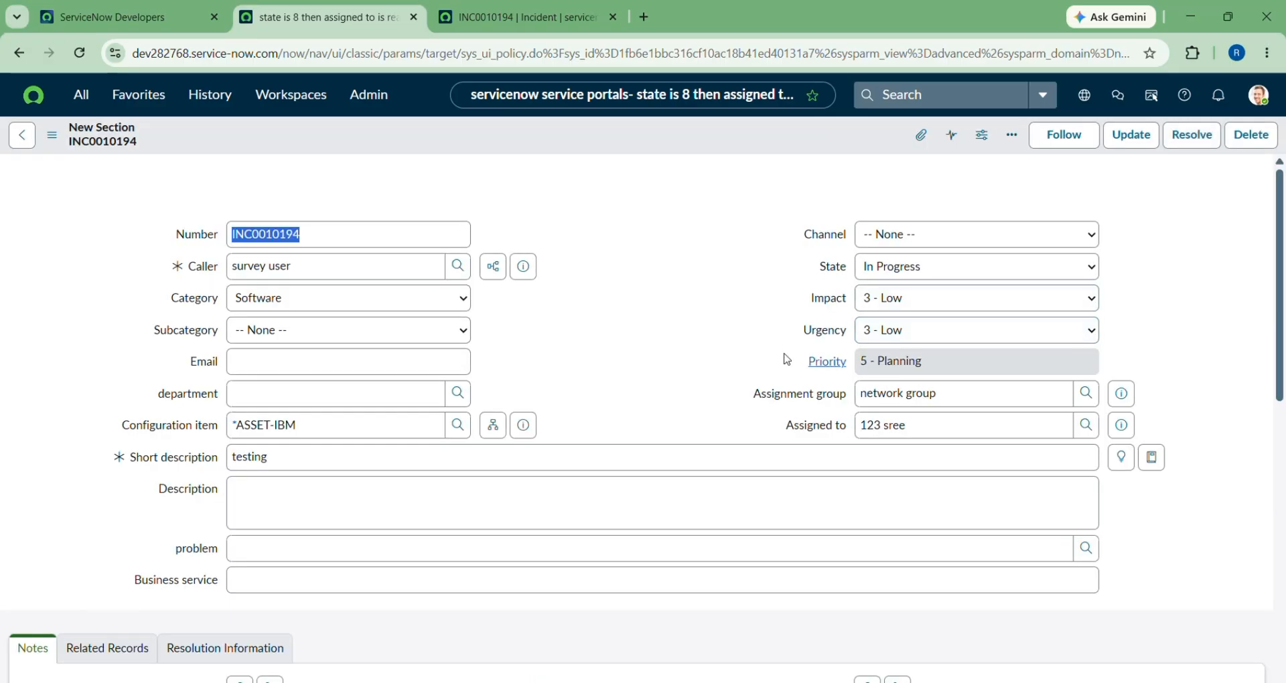
Step: Set the incident's State to Canceled with Reverse if false on and check the Assigned to field's mandatory and read-only behaviour
left_click(898, 265)
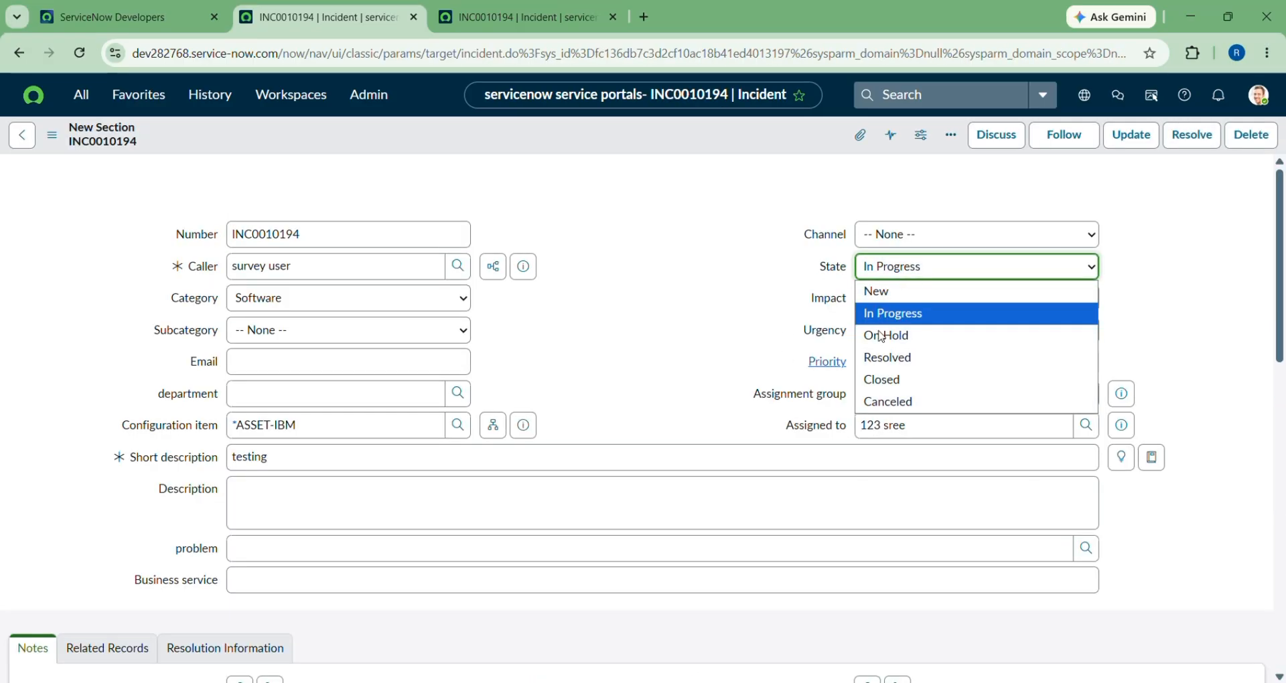
left_click(887, 401)
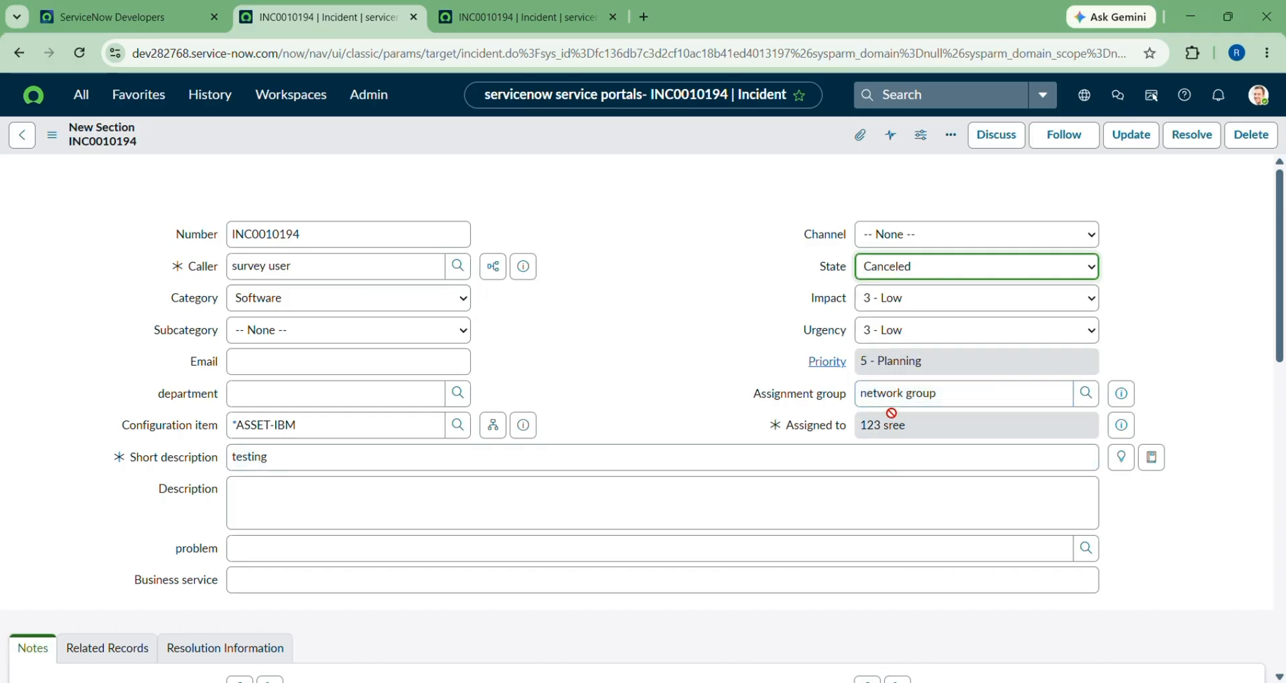
scroll(892, 413, "up", 3)
scroll(891, 413, "up", 2)
scroll(729, 201, "up", 1)
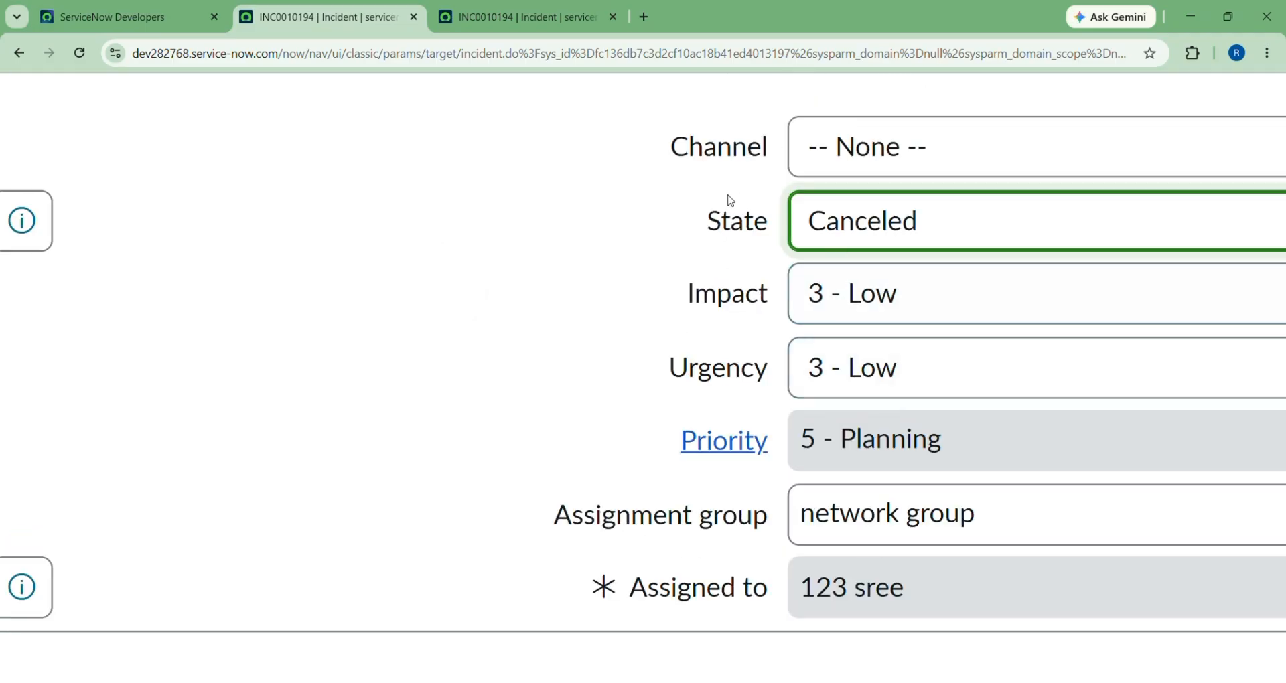
scroll(767, 233, "down", 3)
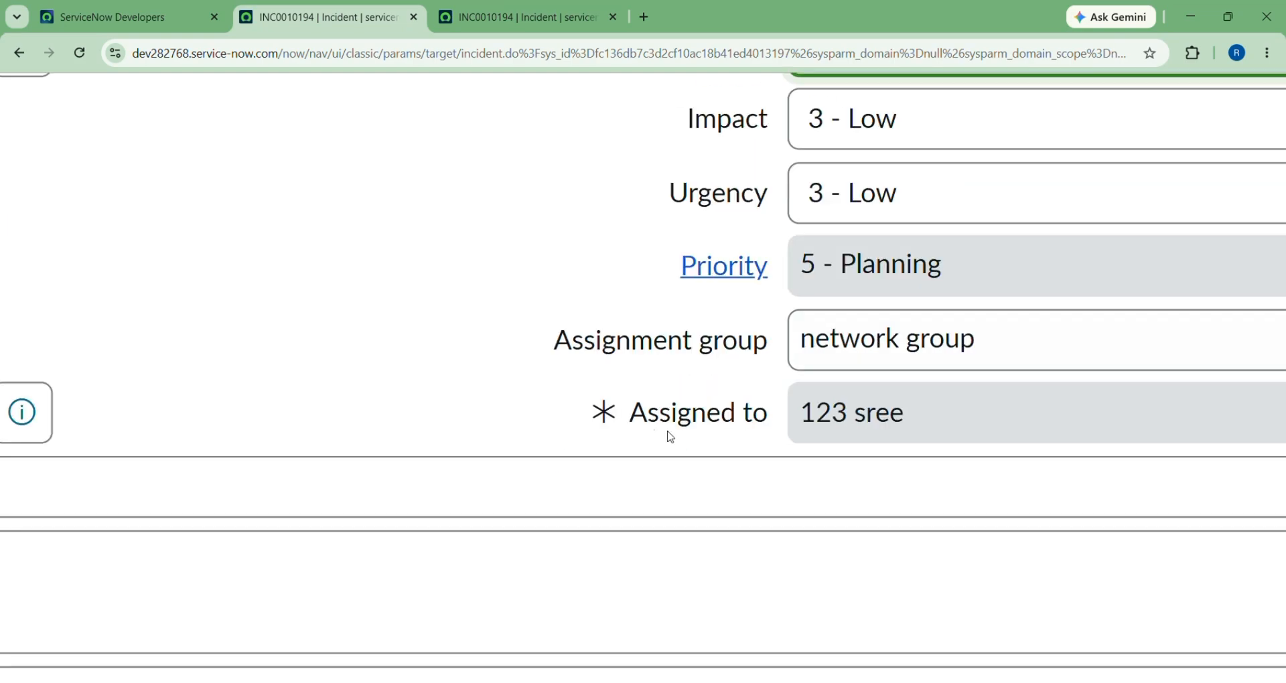
mouse_move(692, 419)
scroll(734, 422, "up", 1)
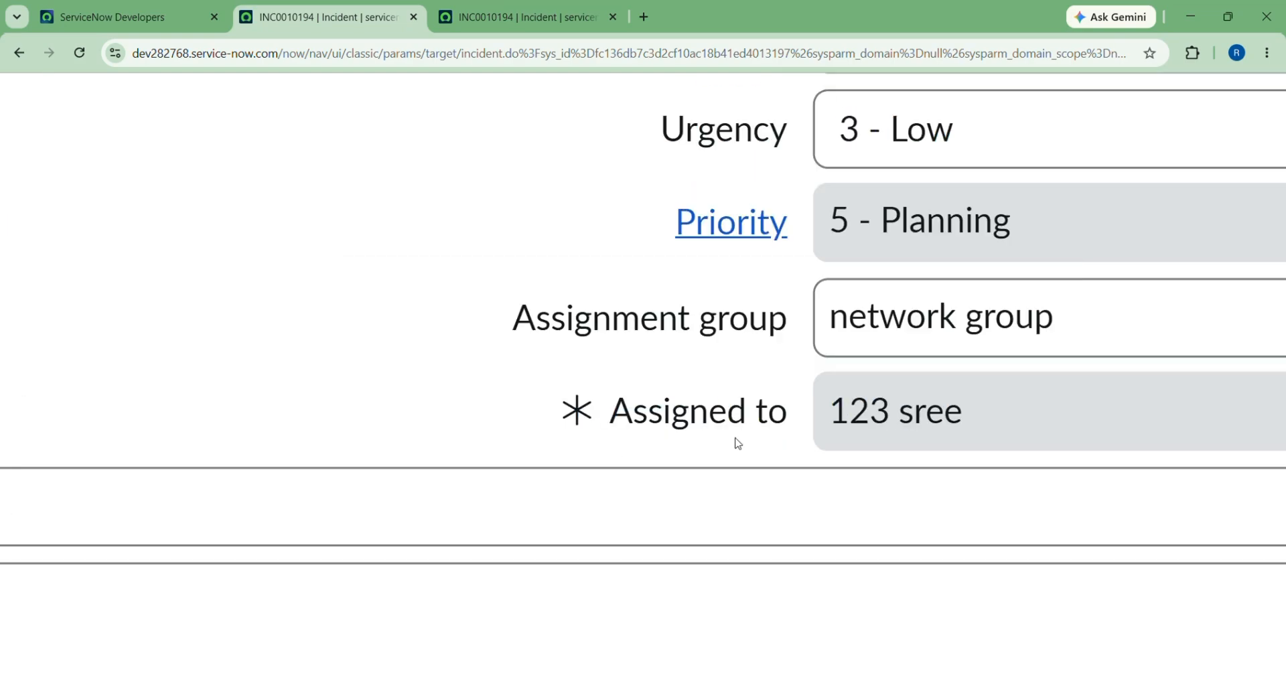
scroll(955, 405, "down", 1)
scroll(955, 404, "down", 5)
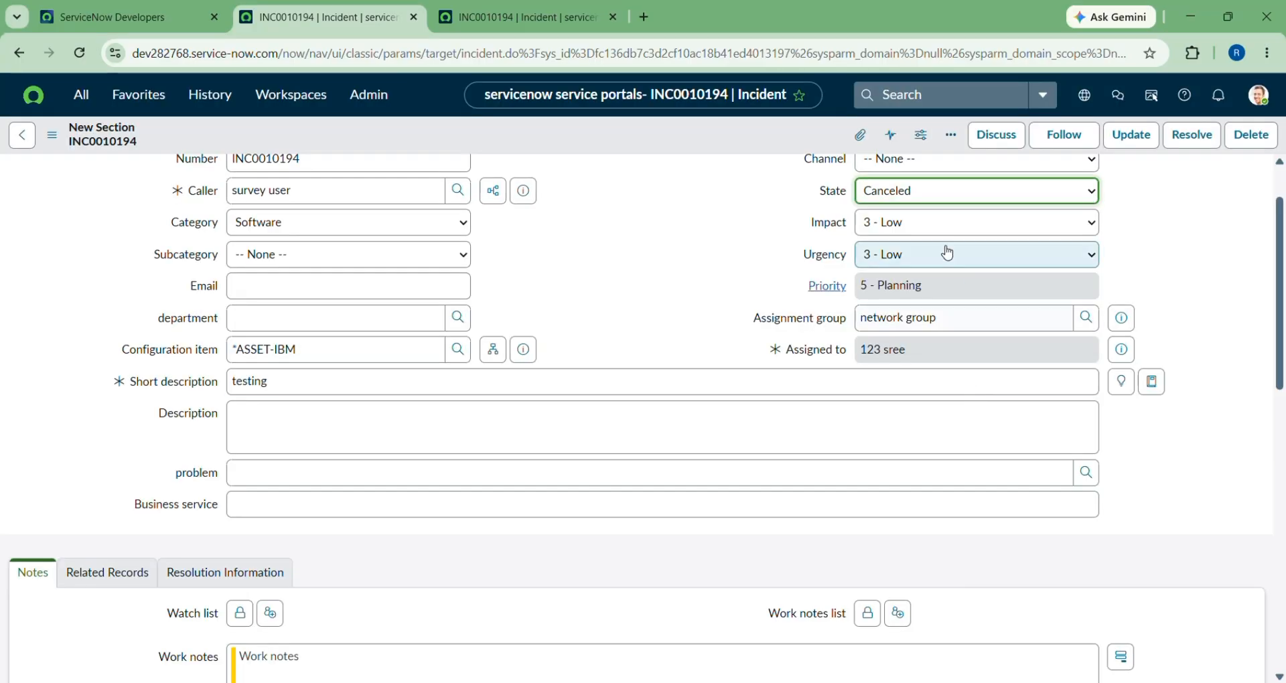
Step: Change the incident's State to In Progress and check whether the policy effects on Assigned to are reversed
left_click(904, 188)
left_click(885, 238)
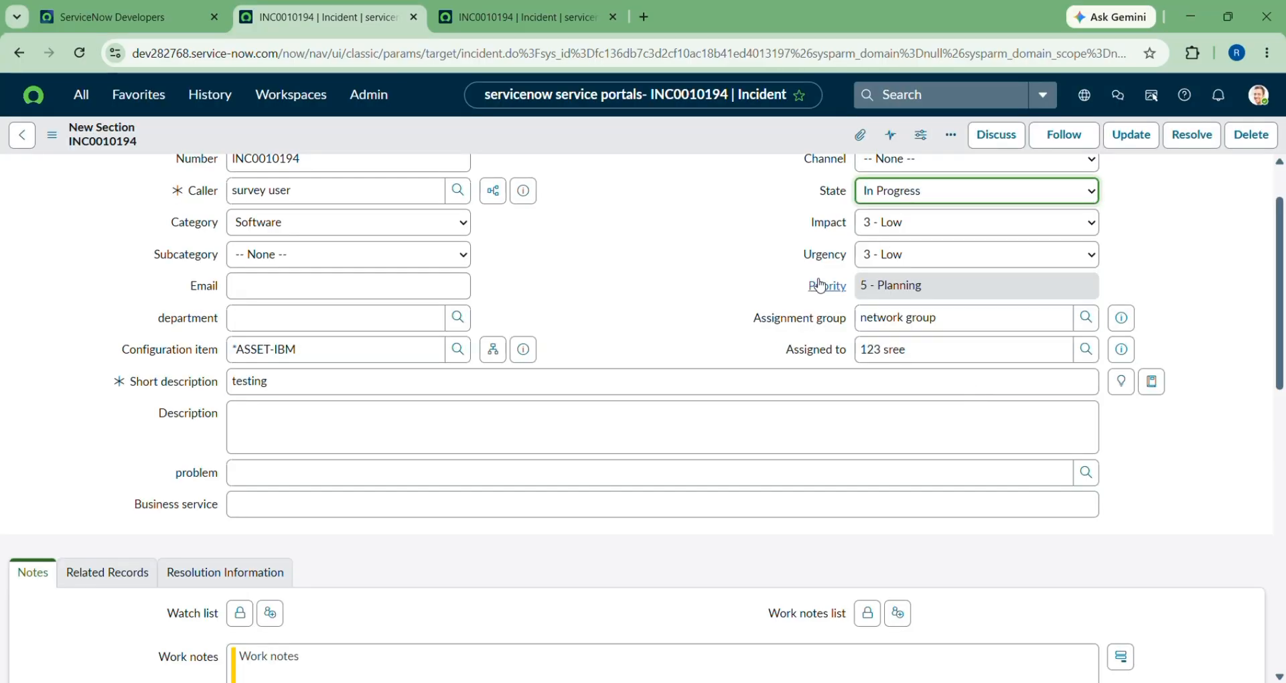
scroll(794, 355, "up", 3)
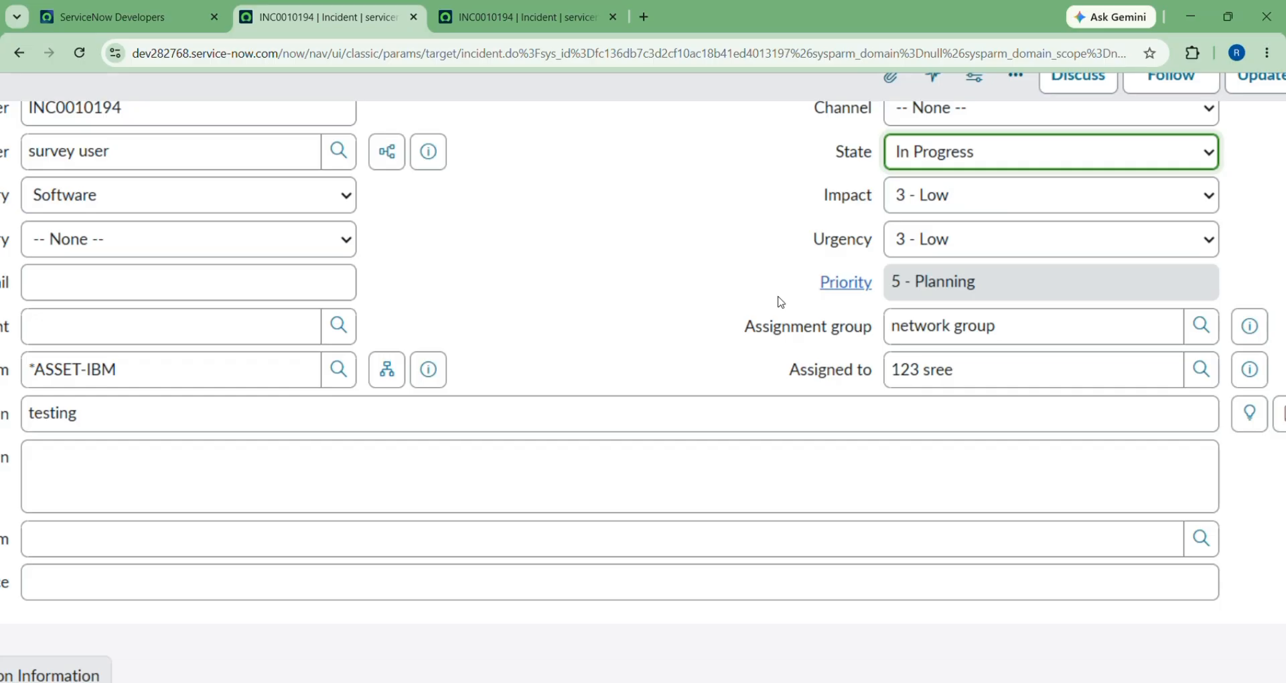
scroll(781, 302, "up", 2)
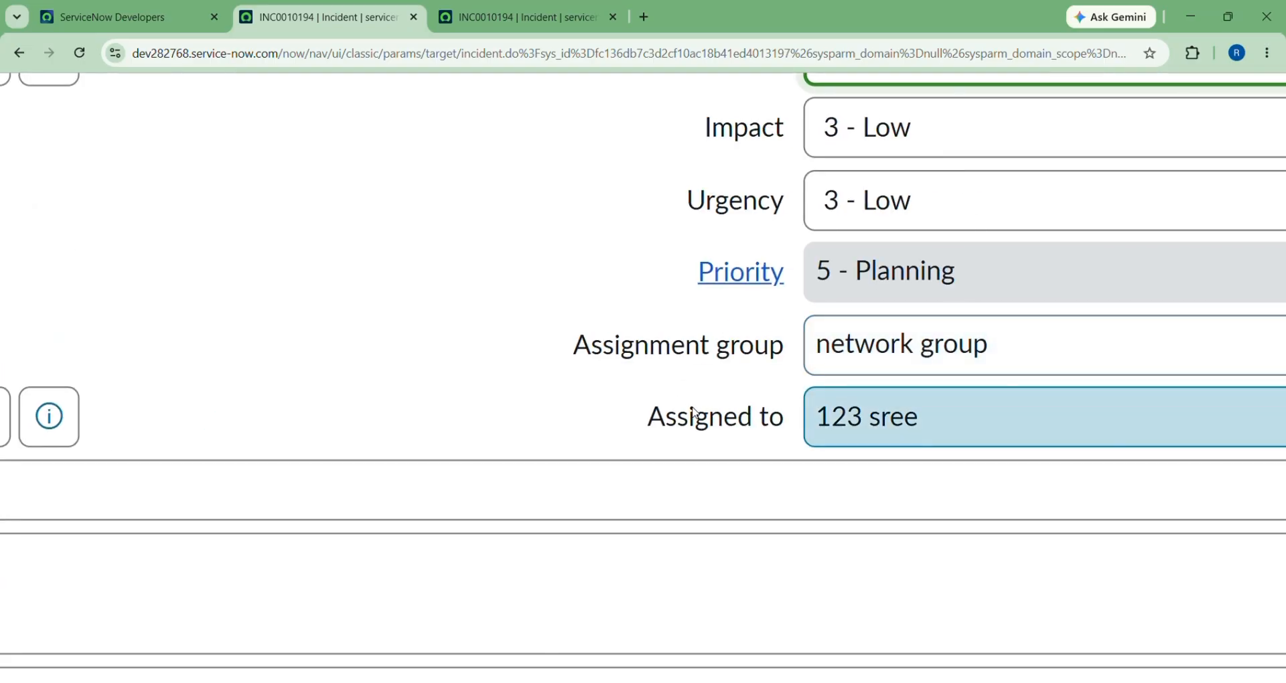
Step: Test editing the Assigned to field by replacing its value with "rttr" and clearing the field
triple_click(938, 423)
left_click(933, 420)
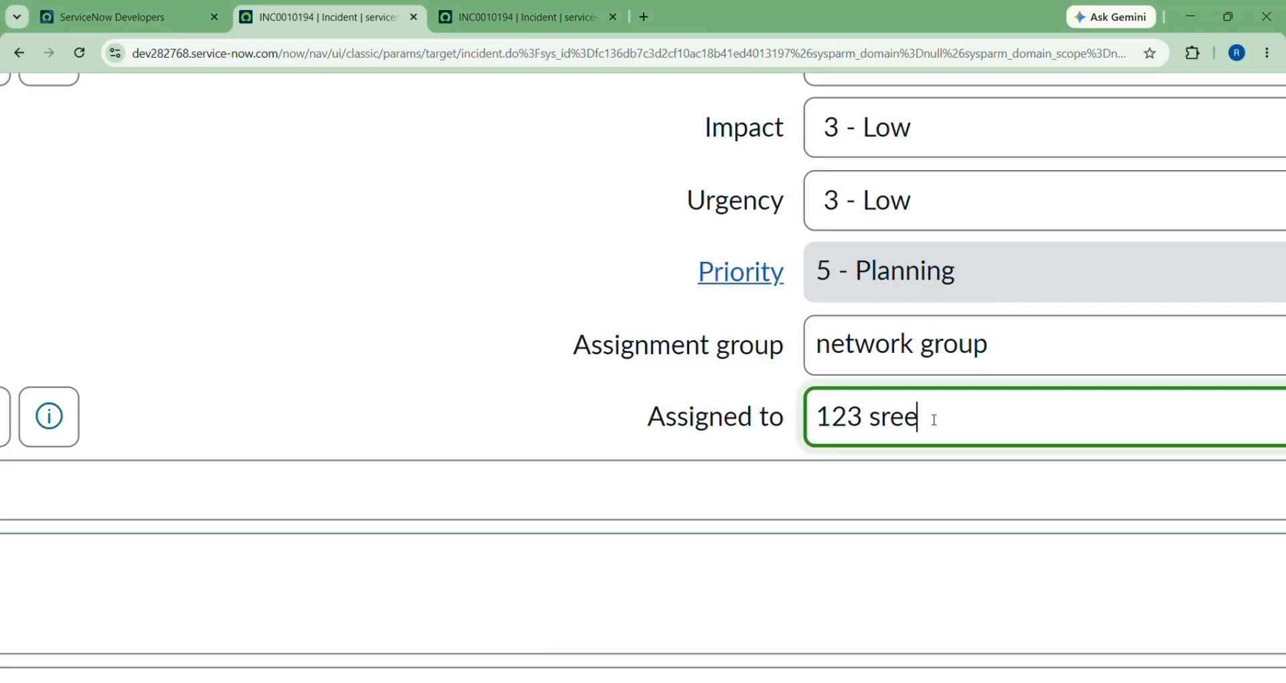
left_click_drag(933, 420, 829, 416)
key("BackSpace")
type("rttr")
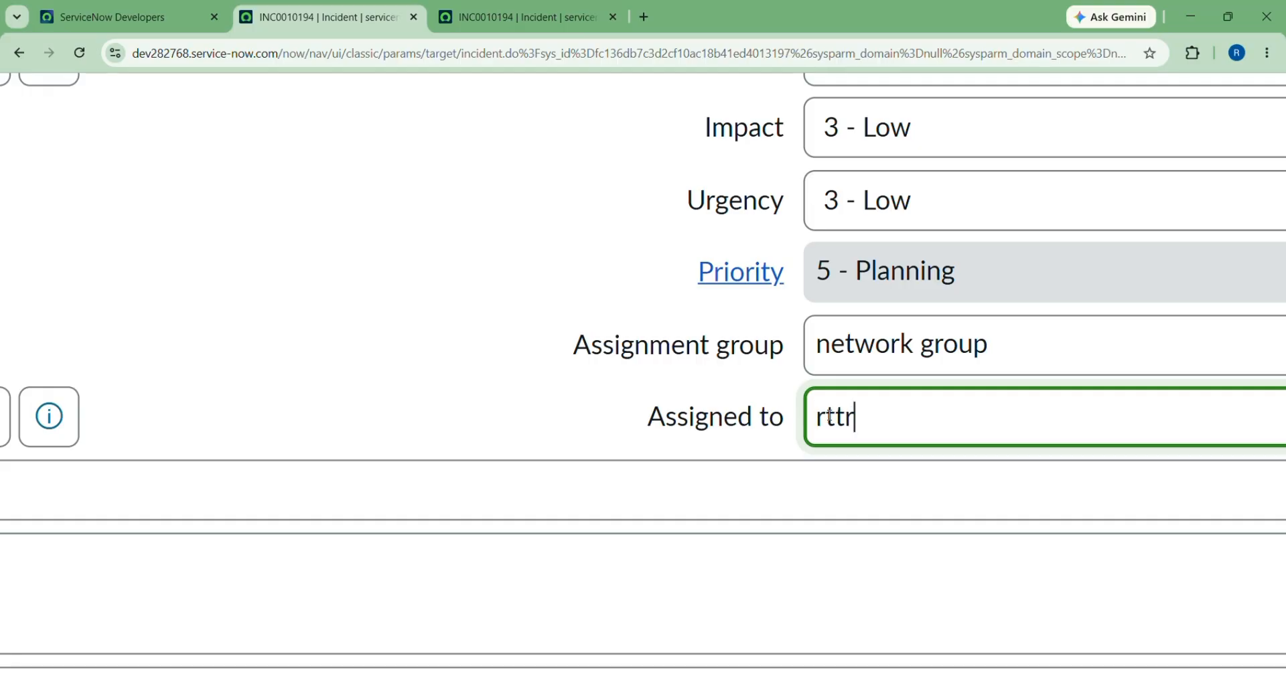
key("BackSpace")
key("BackSpace")
key("BackSpace")
key("BackSpace")
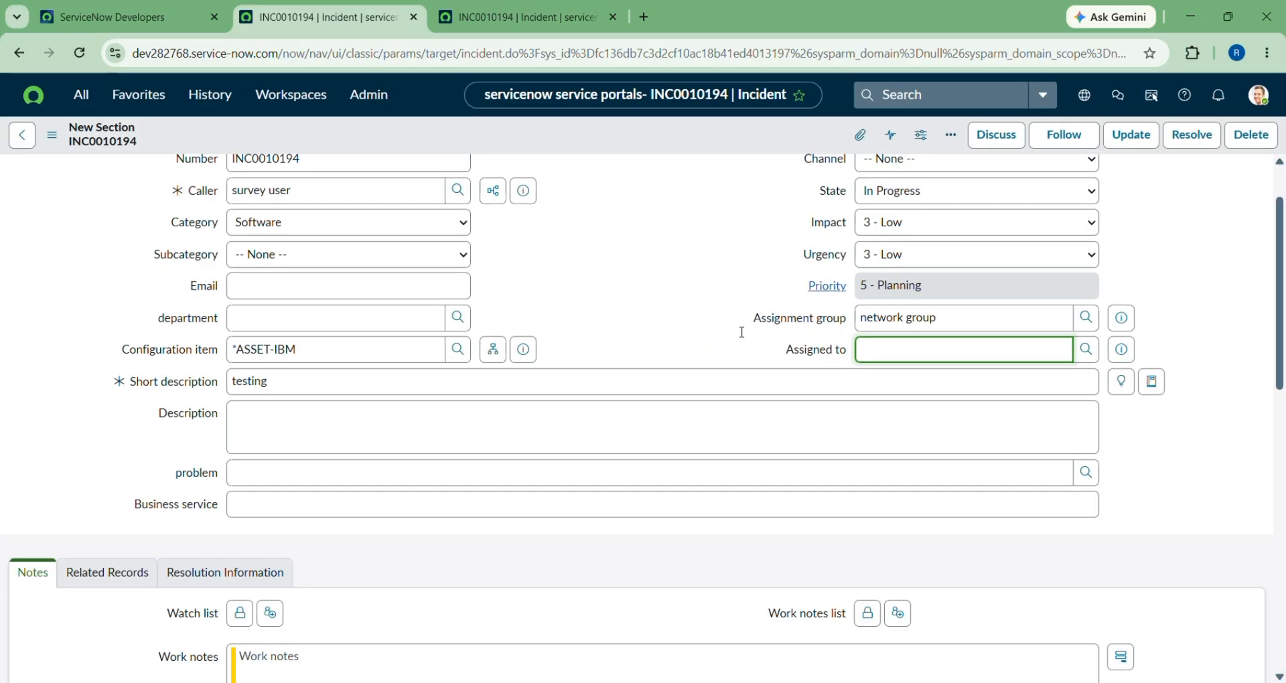
scroll(630, 297, "down", 5)
scroll(630, 297, "up", 6)
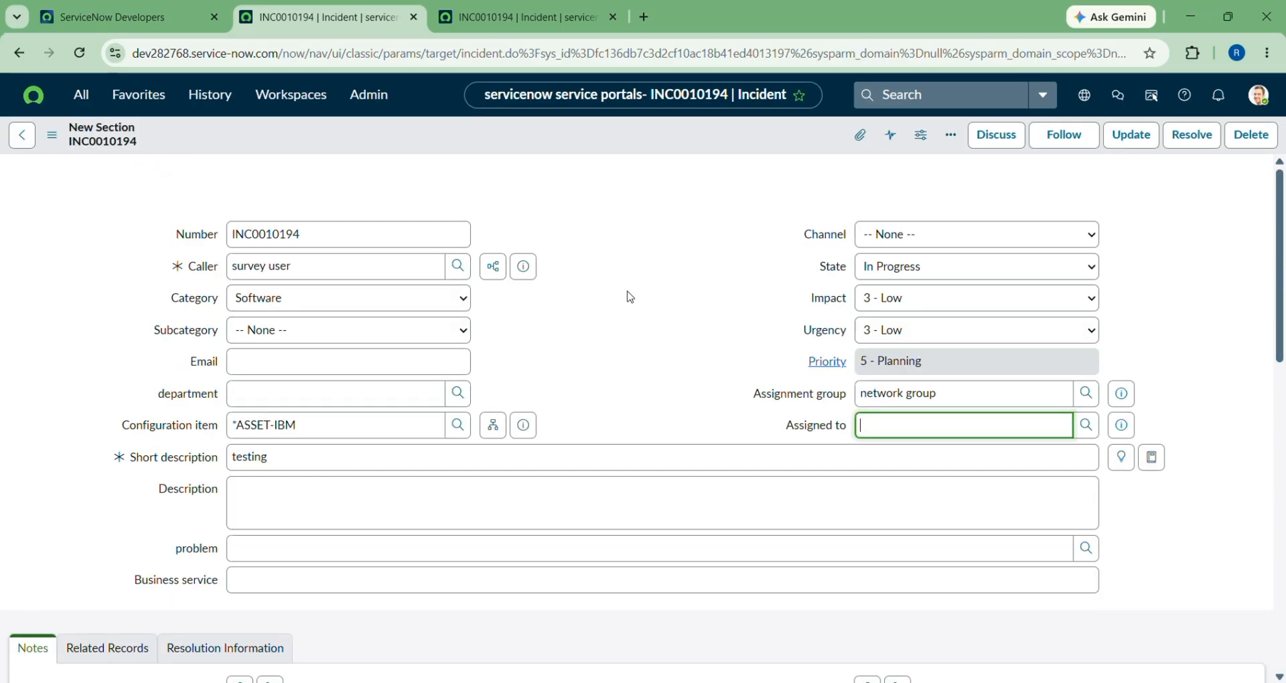
Step: Look over the incident in the other browser tab and switch to the ServiceNow UI Policy.txt notes in Notepad
left_click(482, 17)
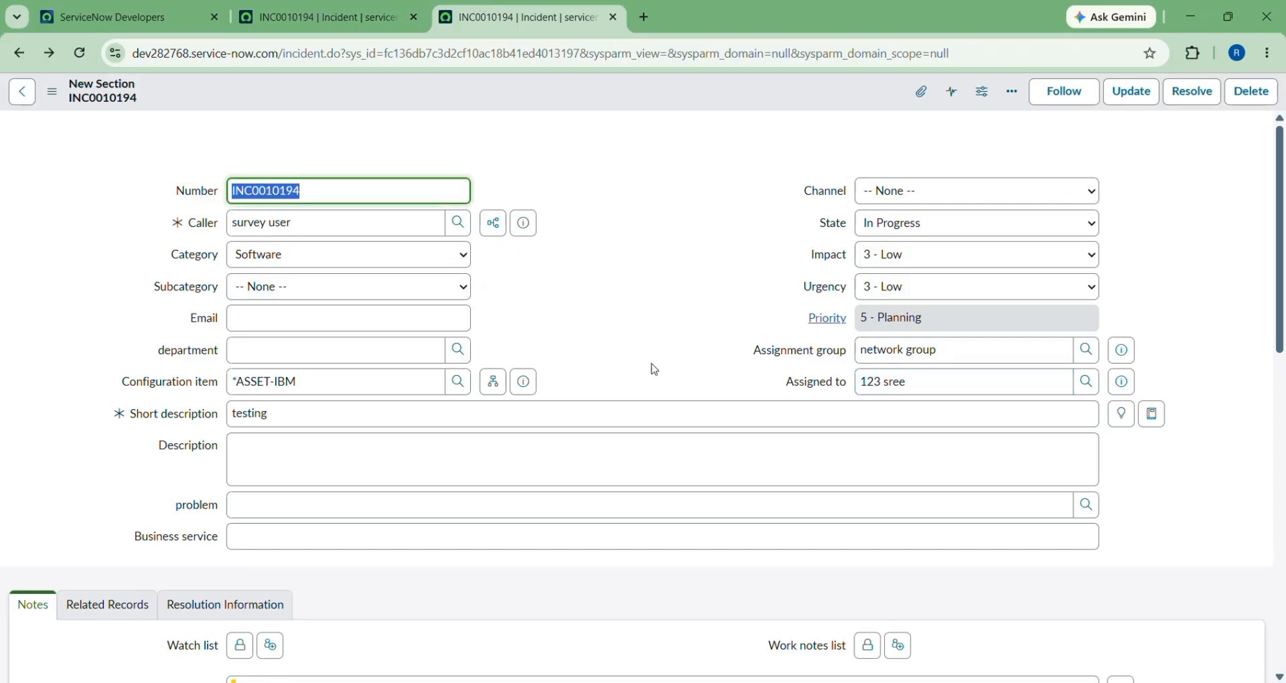
scroll(655, 368, "down", 3)
scroll(654, 369, "down", 3)
scroll(654, 369, "up", 5)
left_click(864, 536)
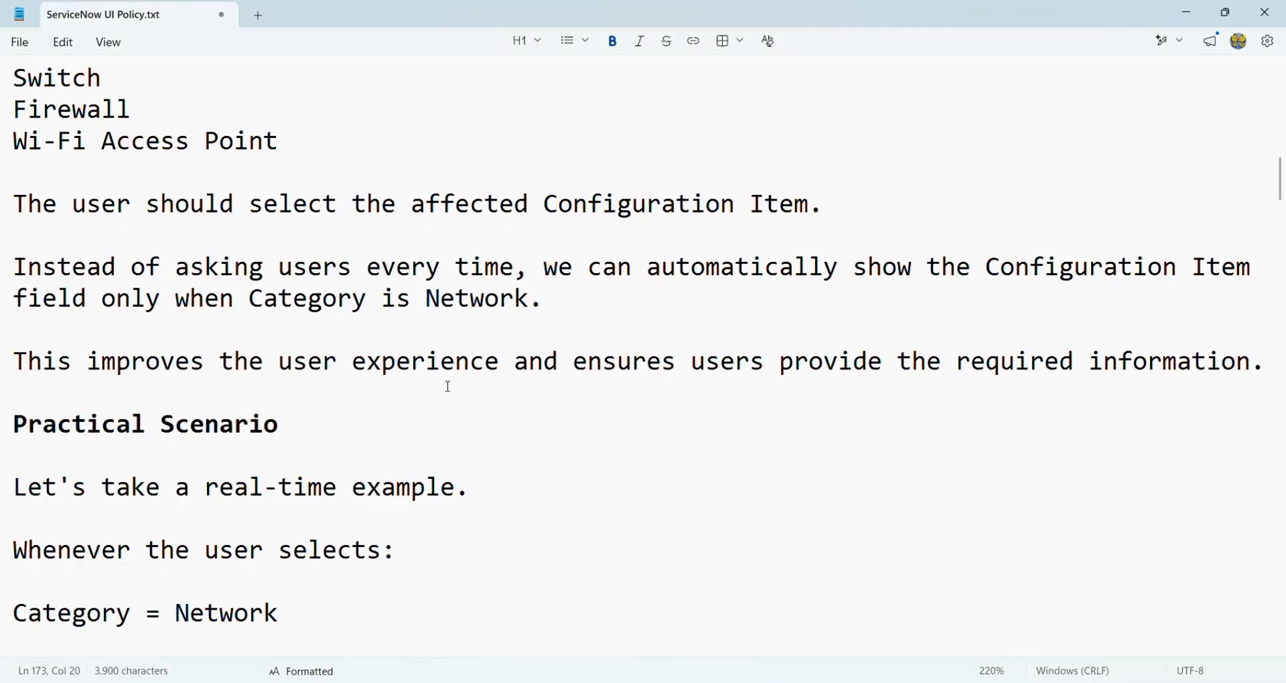
Step: Find the Advantages of UI Policies section in the notes and read its listed benefits at 300% zoom
scroll(449, 387, "down", 15)
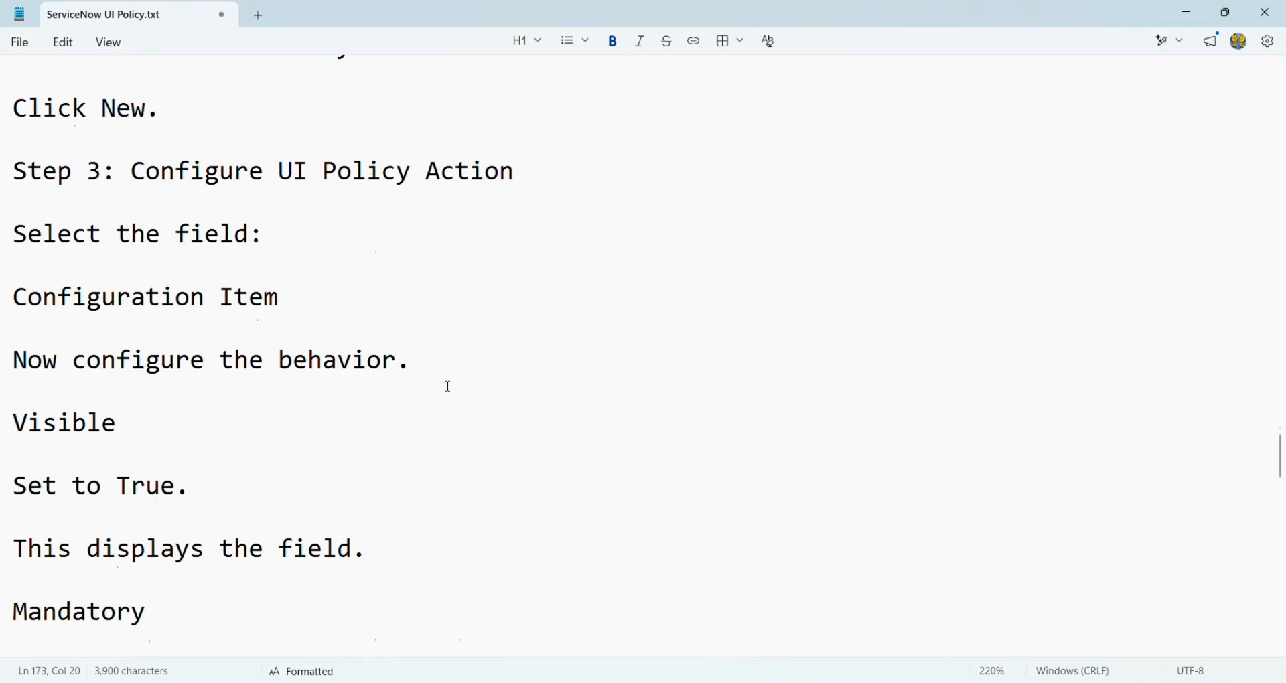
scroll(449, 387, "up", 3)
scroll(447, 382, "down", 10)
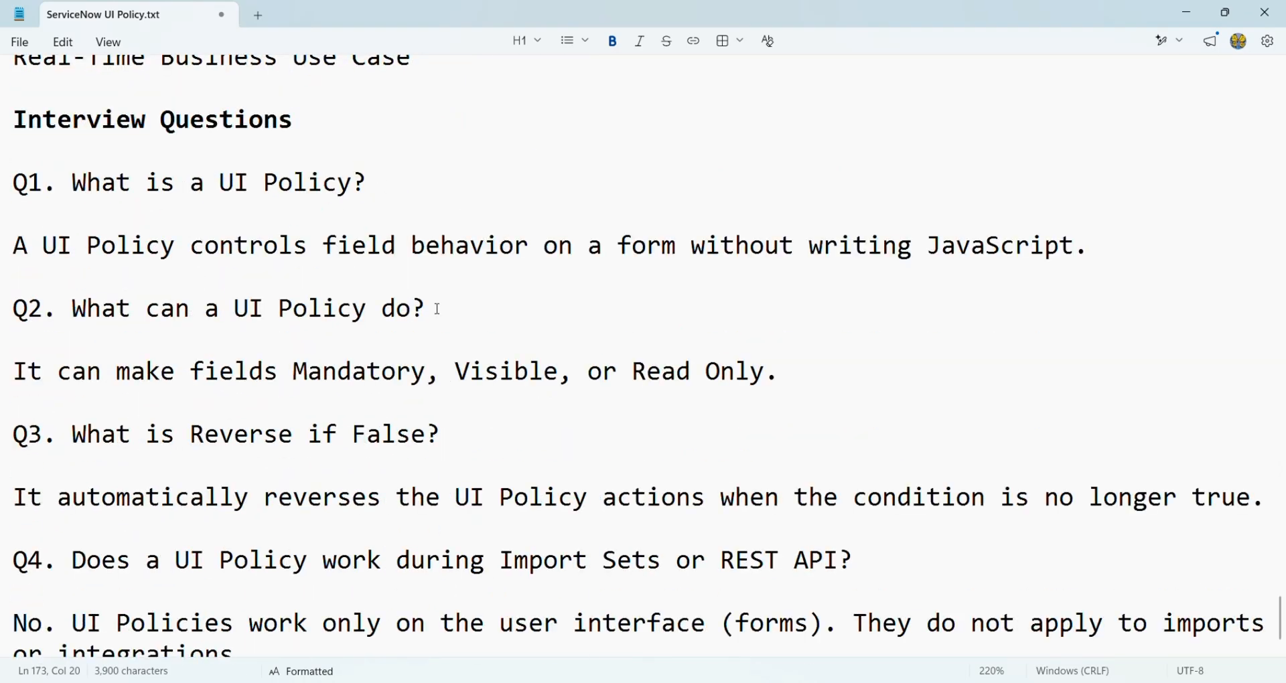
scroll(167, 179, "up", 4)
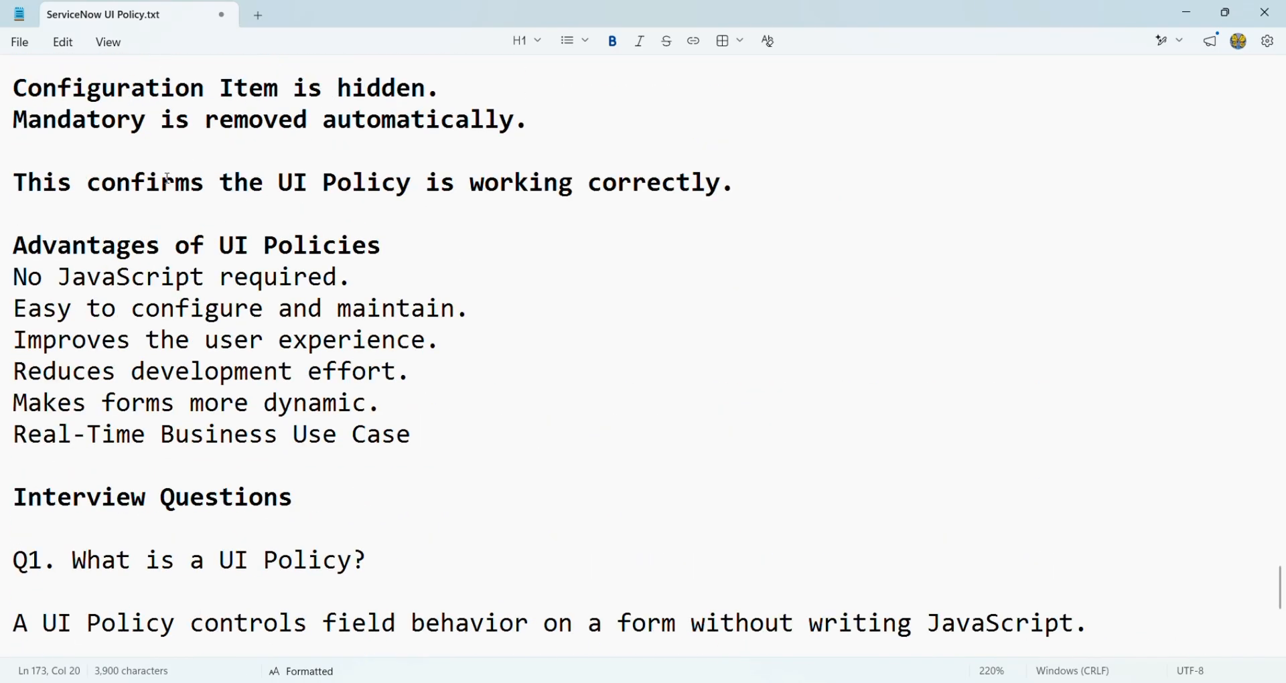
scroll(167, 179, "up", 6)
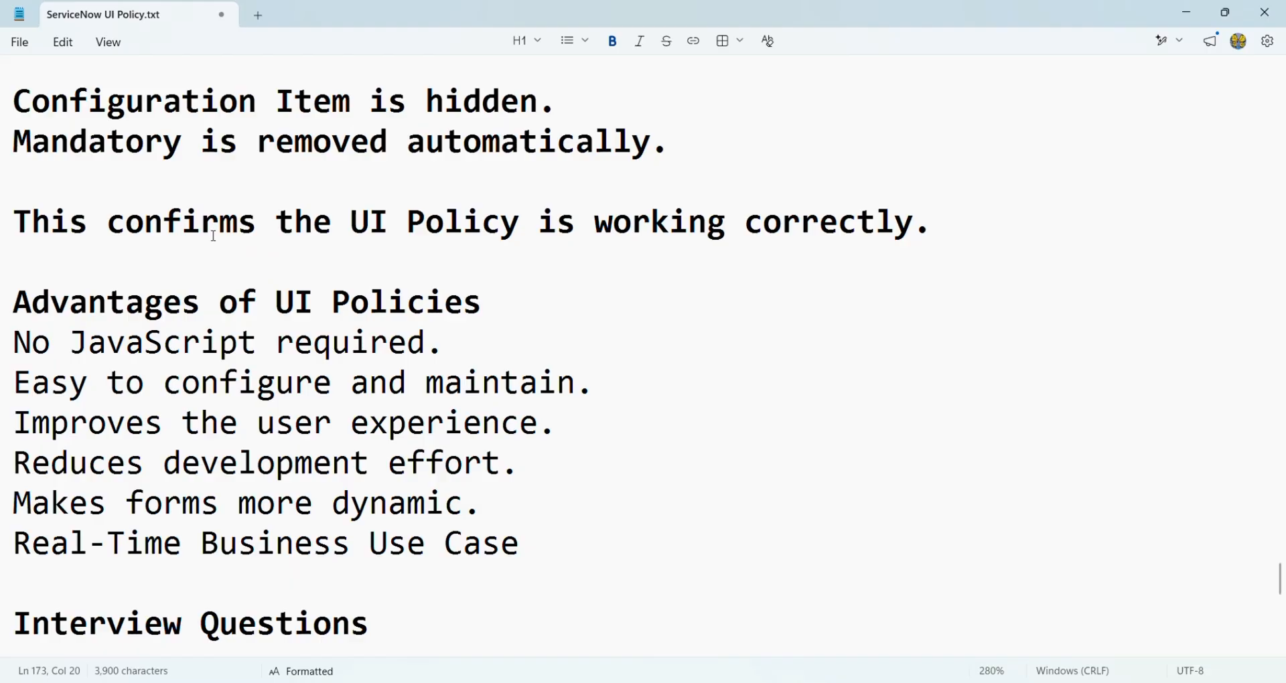
scroll(215, 235, "up", 2)
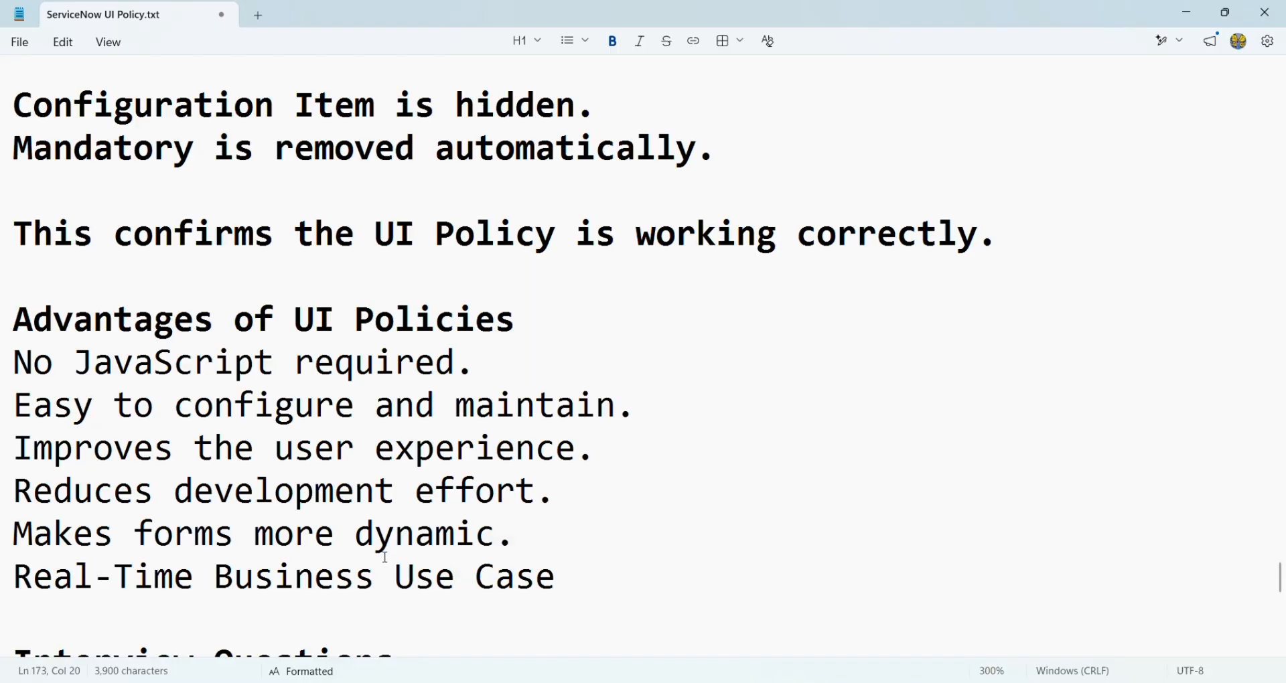
Step: Review the Interview Questions section of the notes, reading questions Q1 to Q4 and their answers
scroll(375, 566, "down", 3)
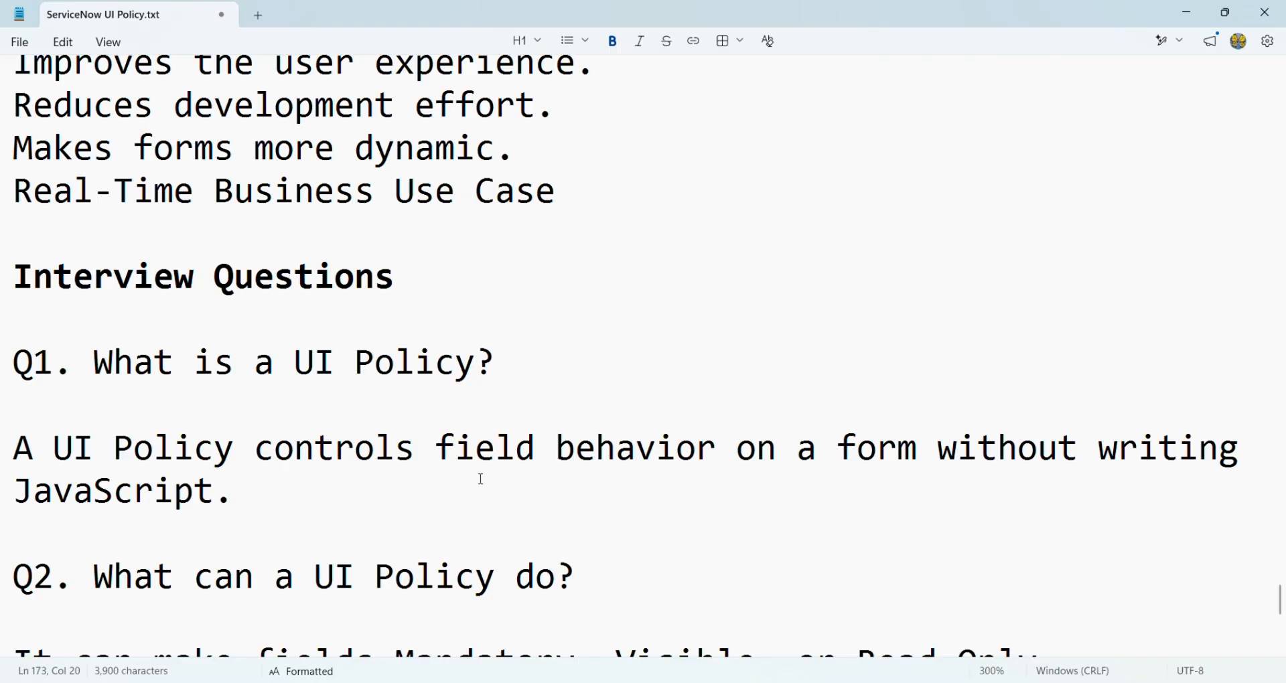
scroll(481, 479, "down", 4)
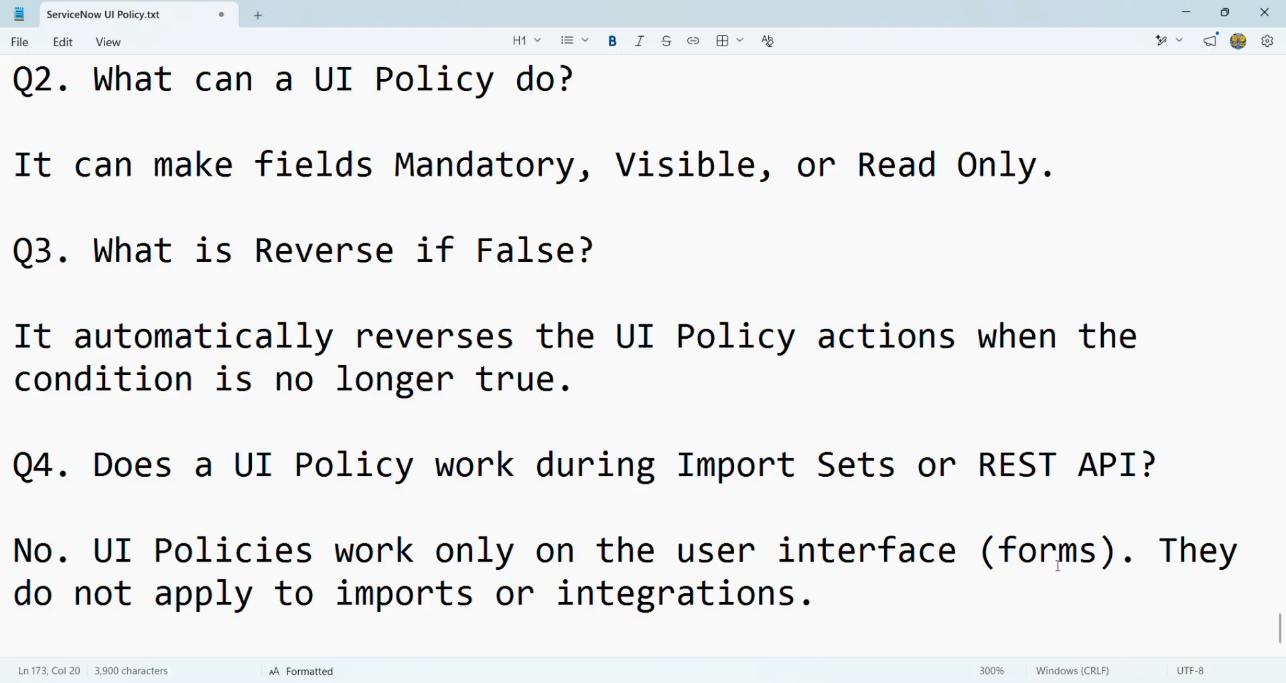
scroll(923, 553, "up", 1)
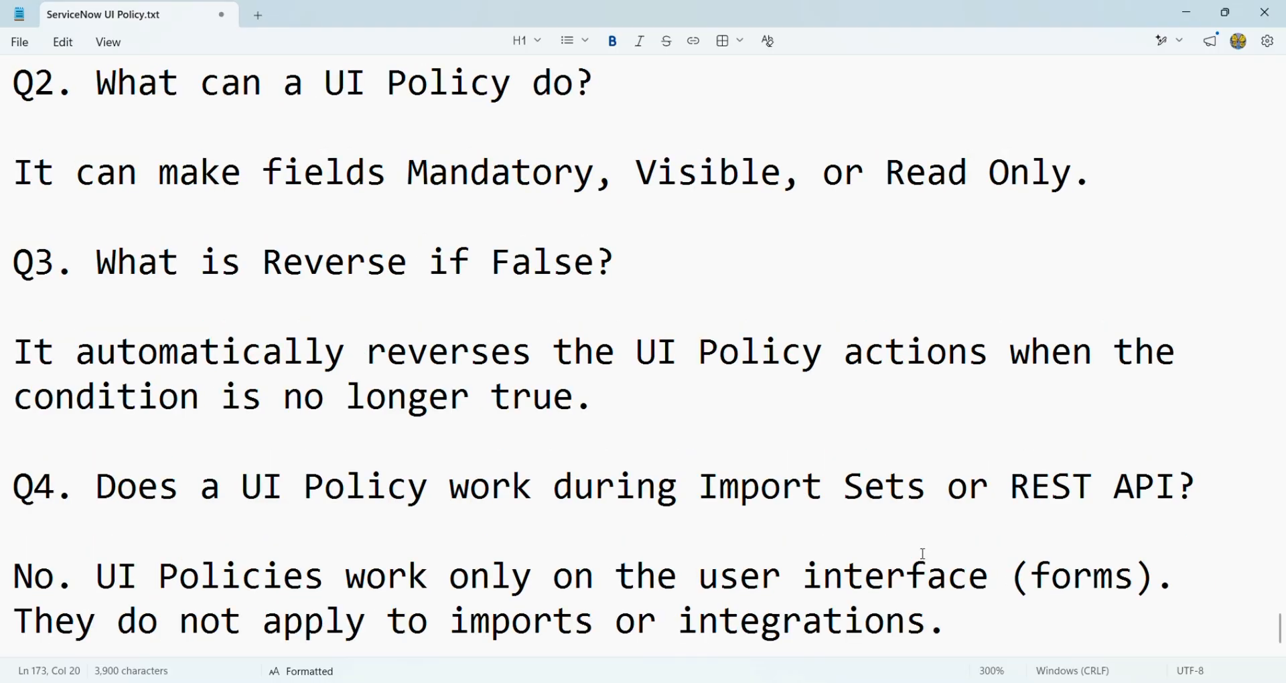
scroll(923, 554, "up", 4)
scroll(924, 554, "down", 4)
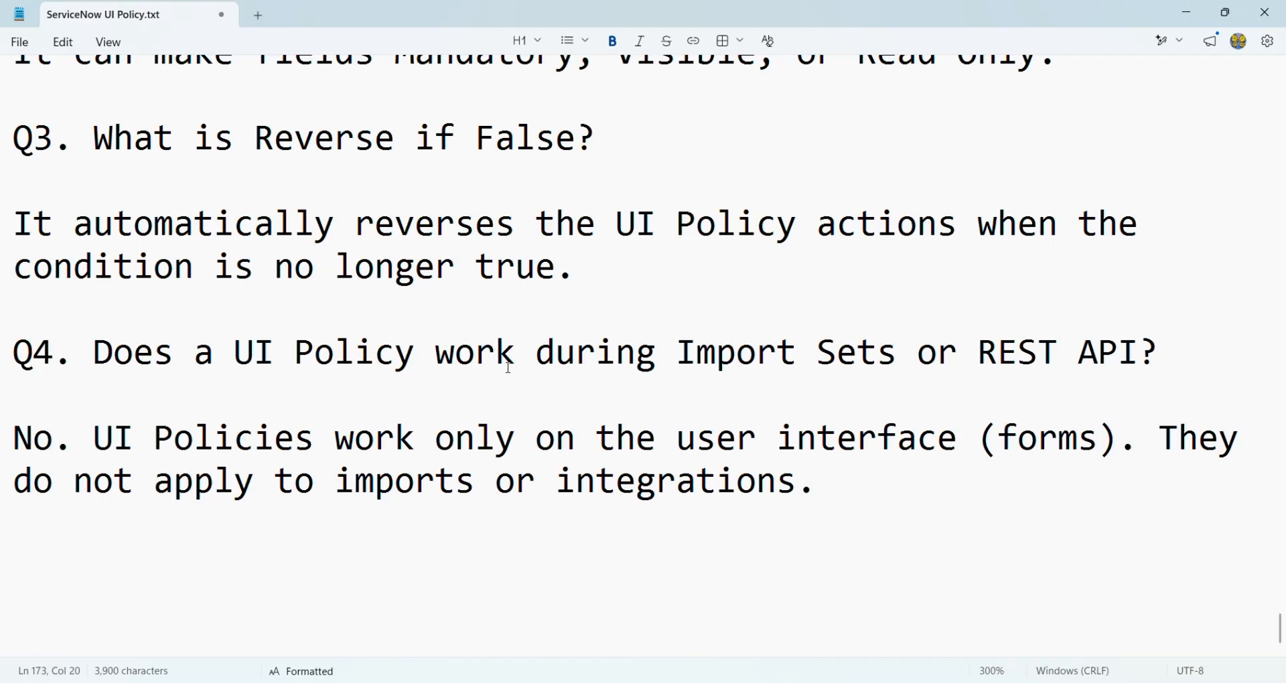
scroll(508, 368, "up", 10)
scroll(508, 367, "down", 9)
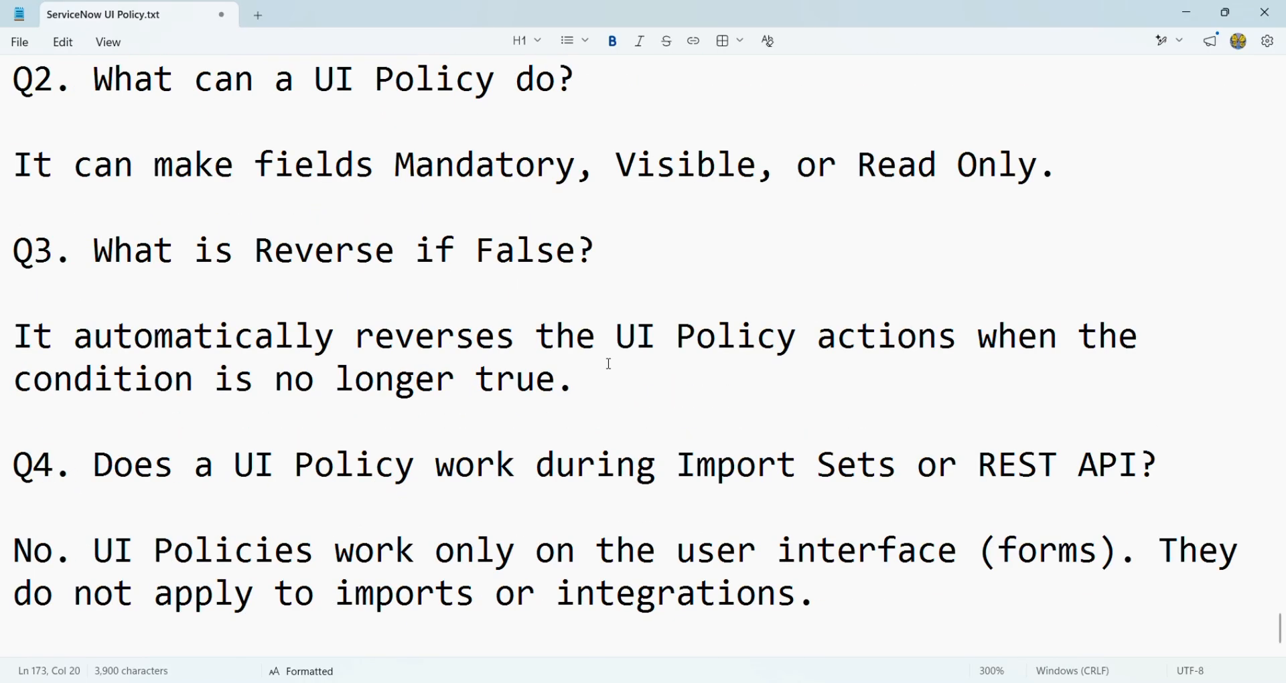
Step: Switch back to the ServiceNow incident in the browser and look over its form fields
left_click(770, 644)
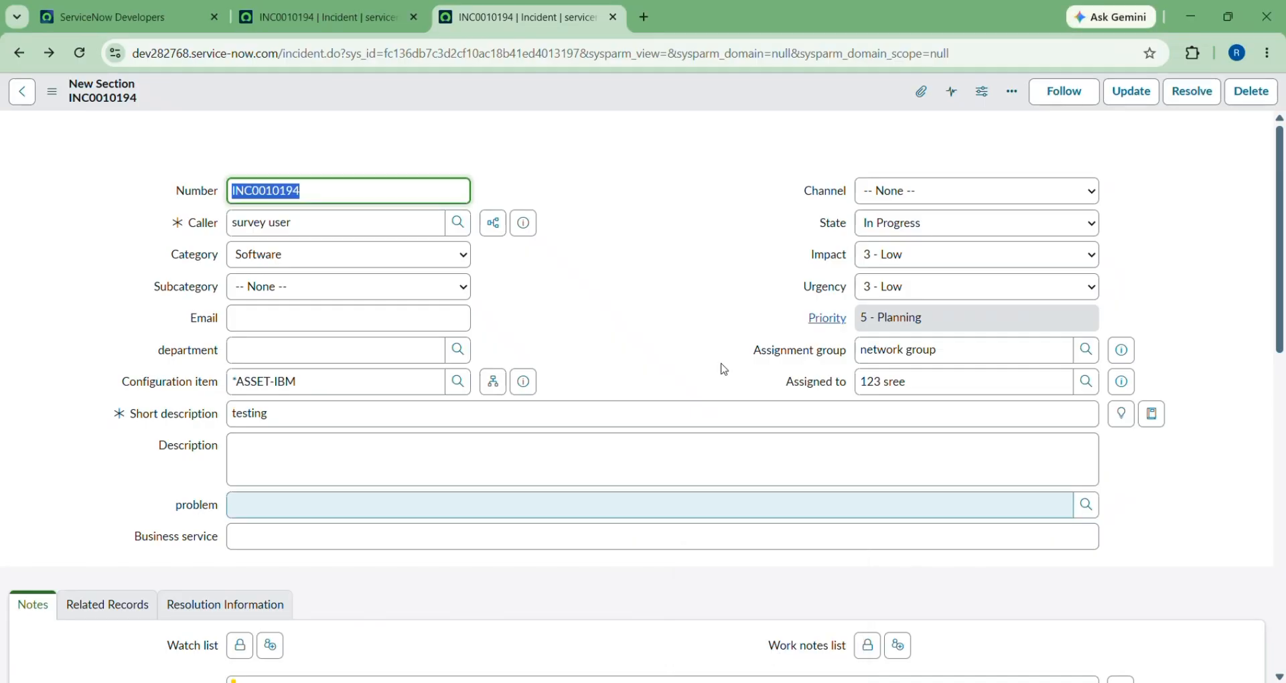
scroll(724, 470, "down", 1)
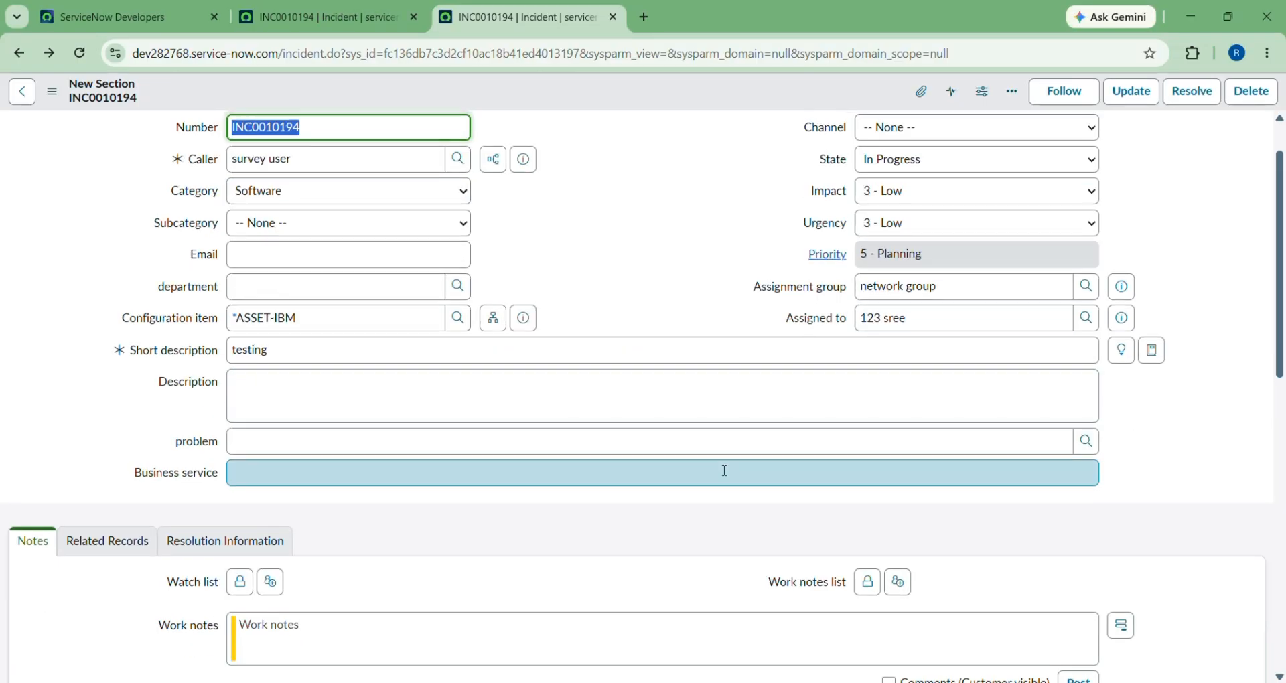
scroll(724, 471, "up", 1)
scroll(746, 385, "down", 3)
scroll(681, 428, "up", 4)
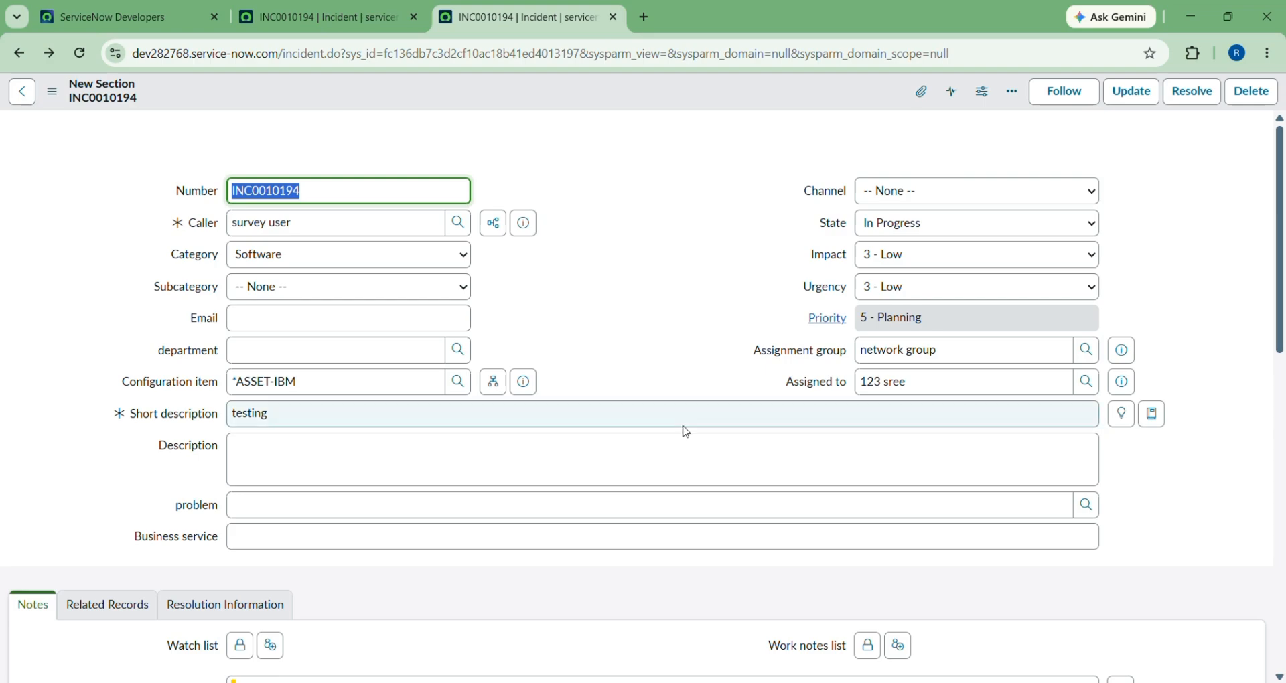